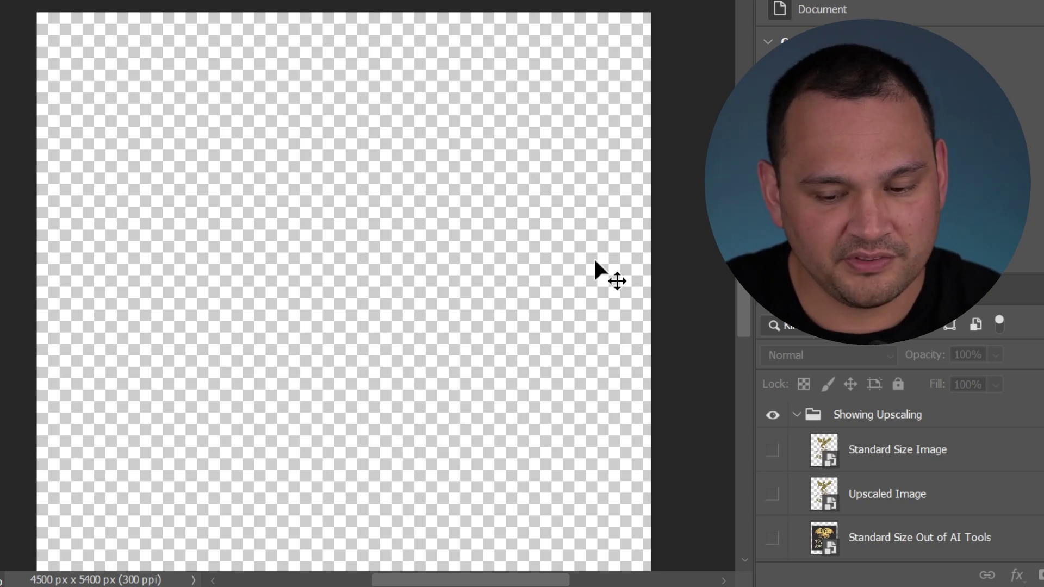
# Step: Show the standard-size dragon artwork and zoom in on it
pyautogui.hotkey('ctrl', ',')
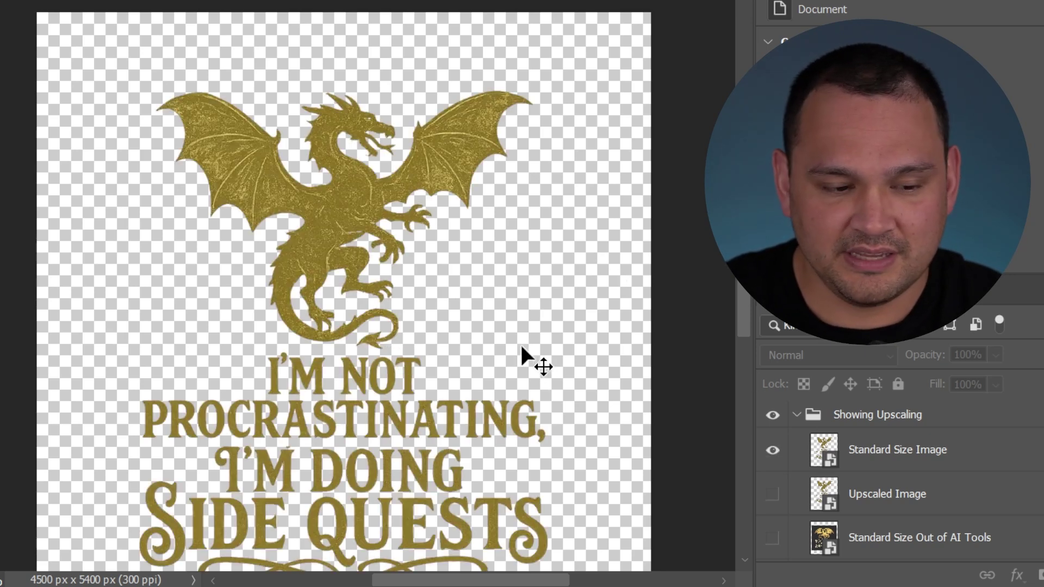
pyautogui.scroll(-3, 521, 348)
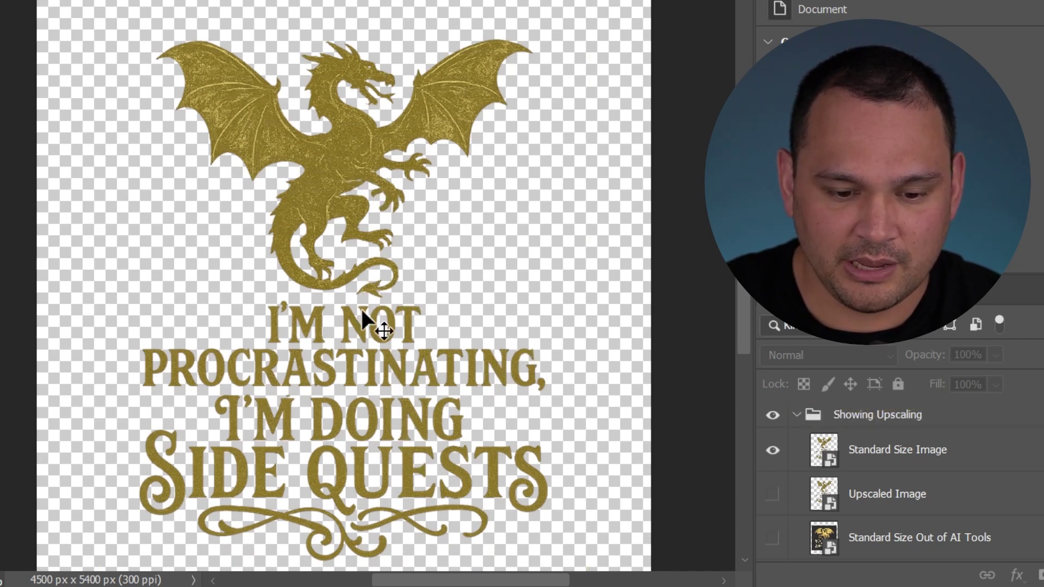
pyautogui.scroll(3, 376, 334)
pyautogui.scroll(6, 376, 335)
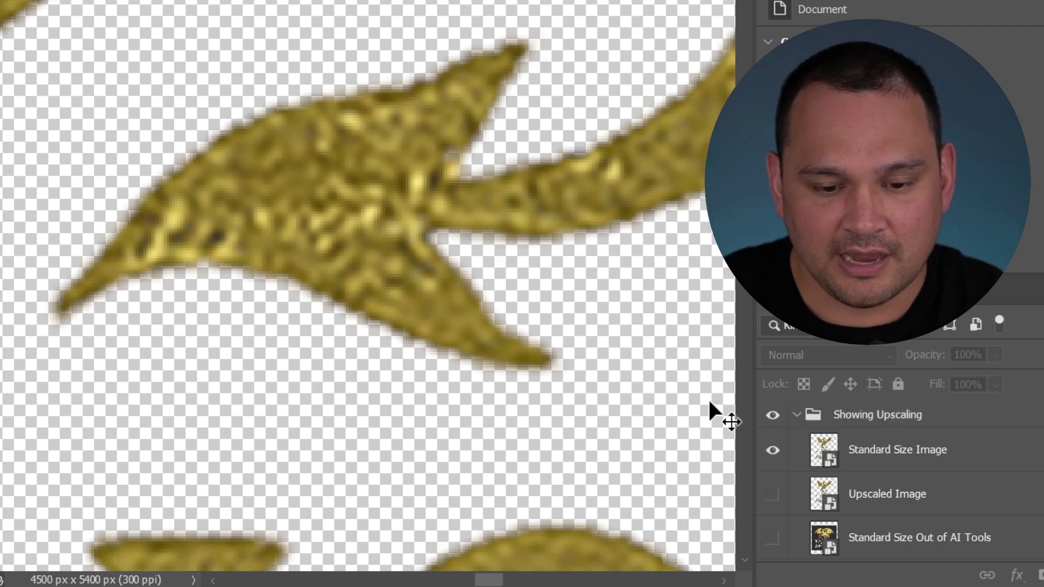
# Step: Hide the standard-size artwork and show the upscaled version to compare it up close
pyautogui.click(773, 451)
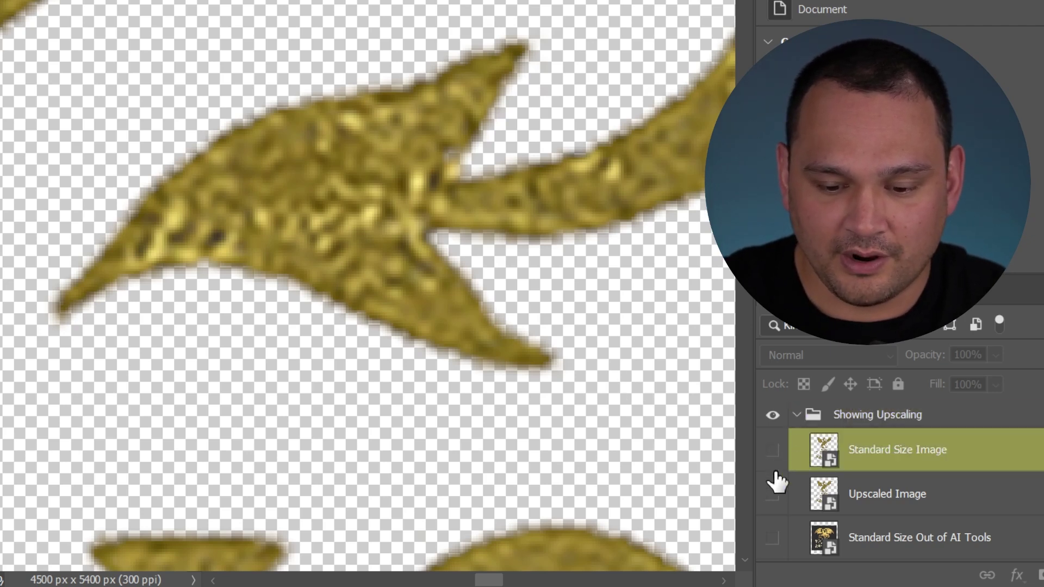
pyautogui.click(773, 494)
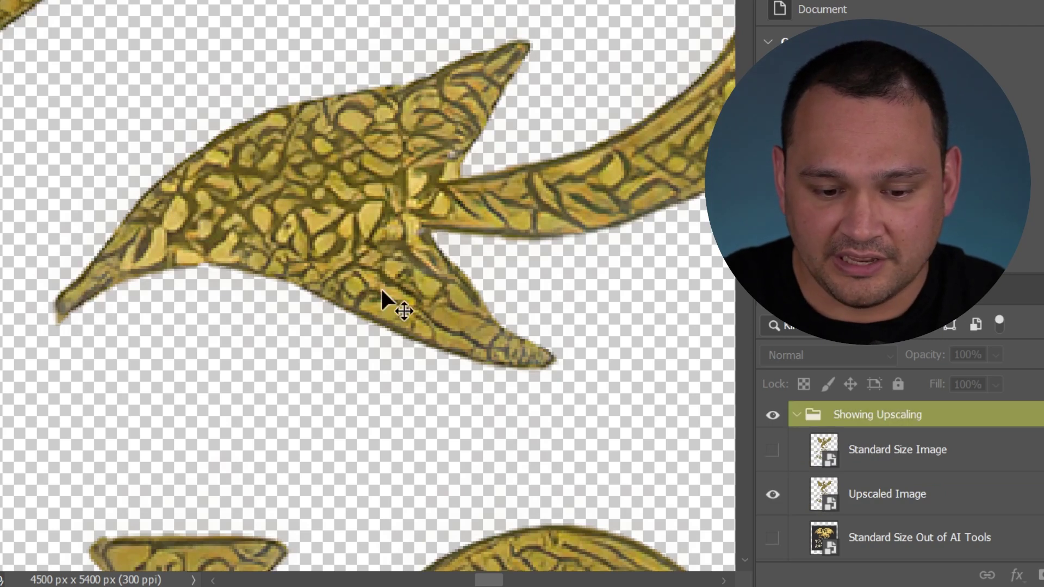
pyautogui.click(530, 367)
pyautogui.click(473, 232)
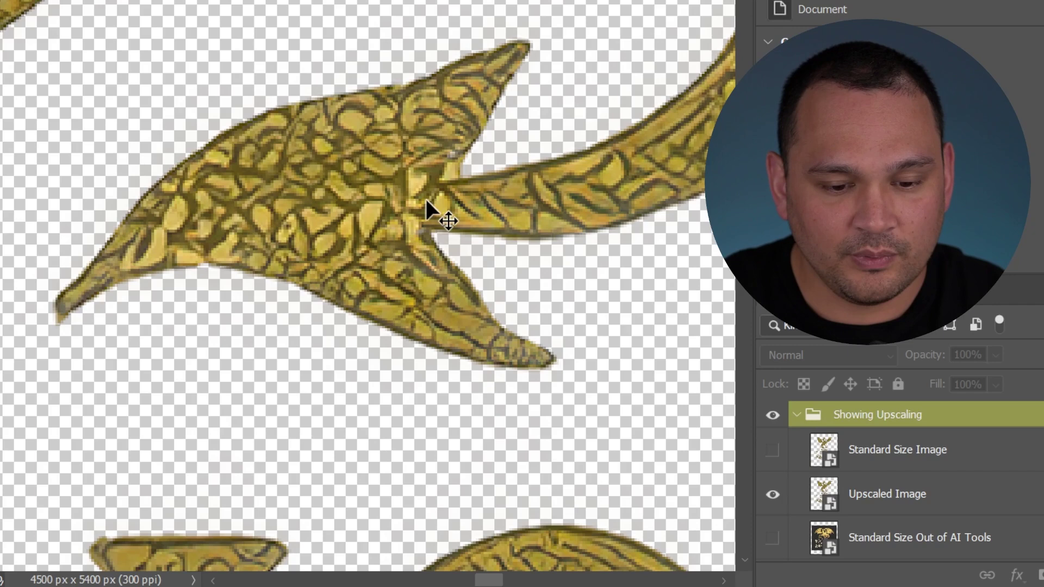
pyautogui.scroll(2, 348, 220)
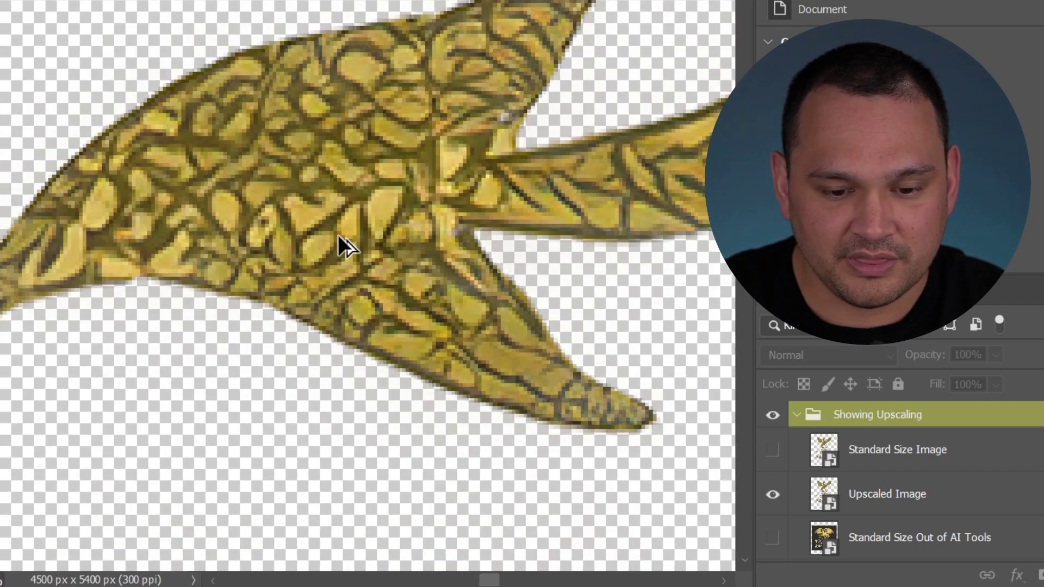
pyautogui.scroll(-3, 337, 234)
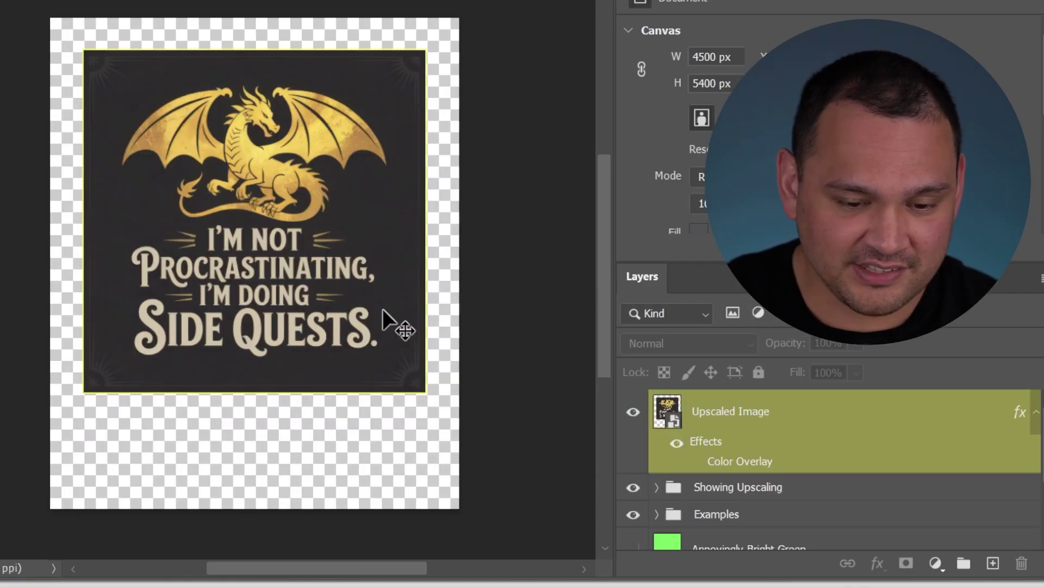
# Step: On the Upscaled Image layer, Color Range-select the gold dragon and lettering at fuzziness 57
pyautogui.click(396, 228)
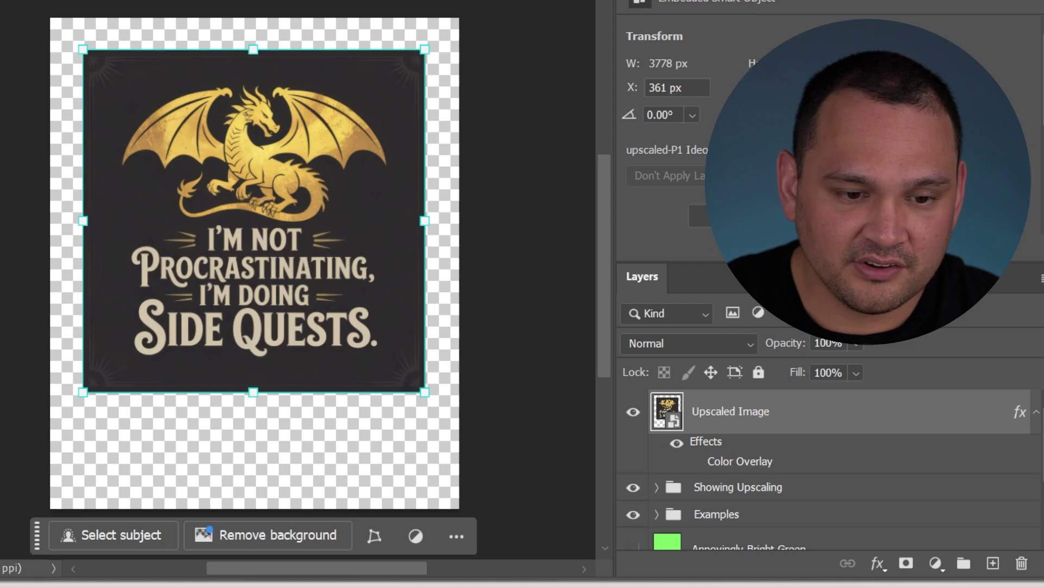
pyautogui.hotkey('alt', 's')
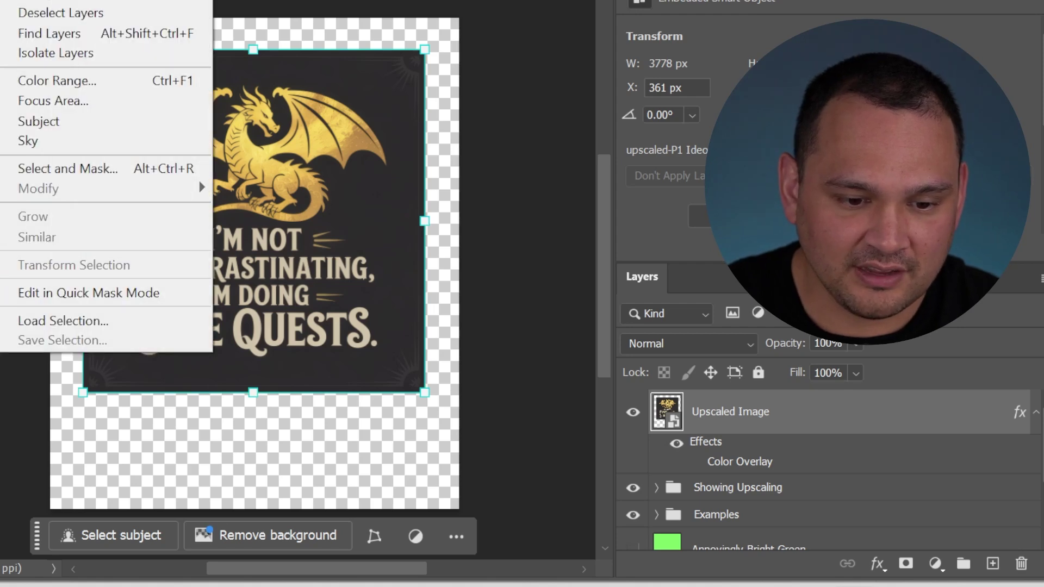
pyautogui.click(112, 80)
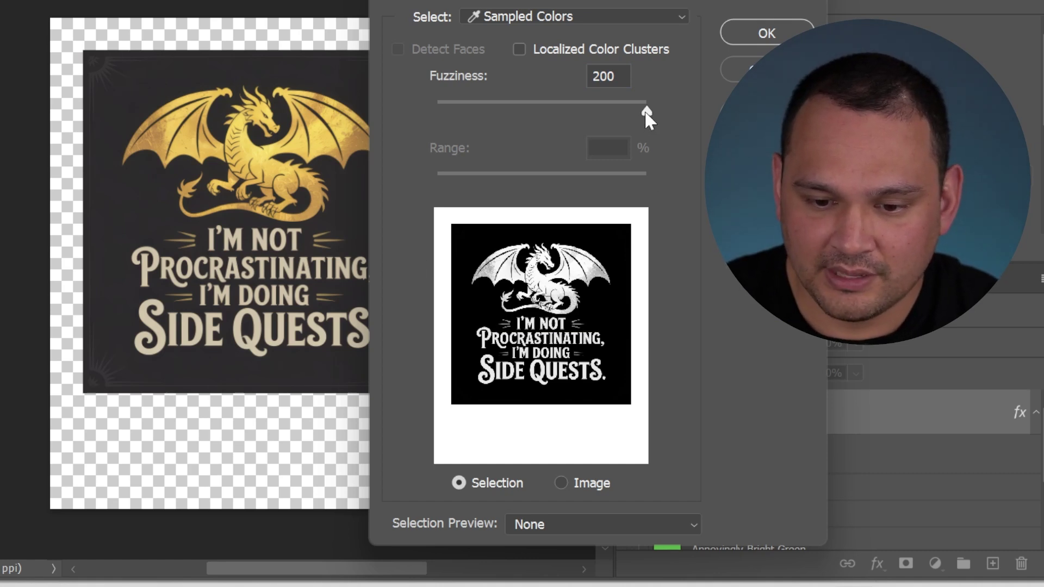
pyautogui.moveTo(620, 112); pyautogui.dragTo(451, 112)
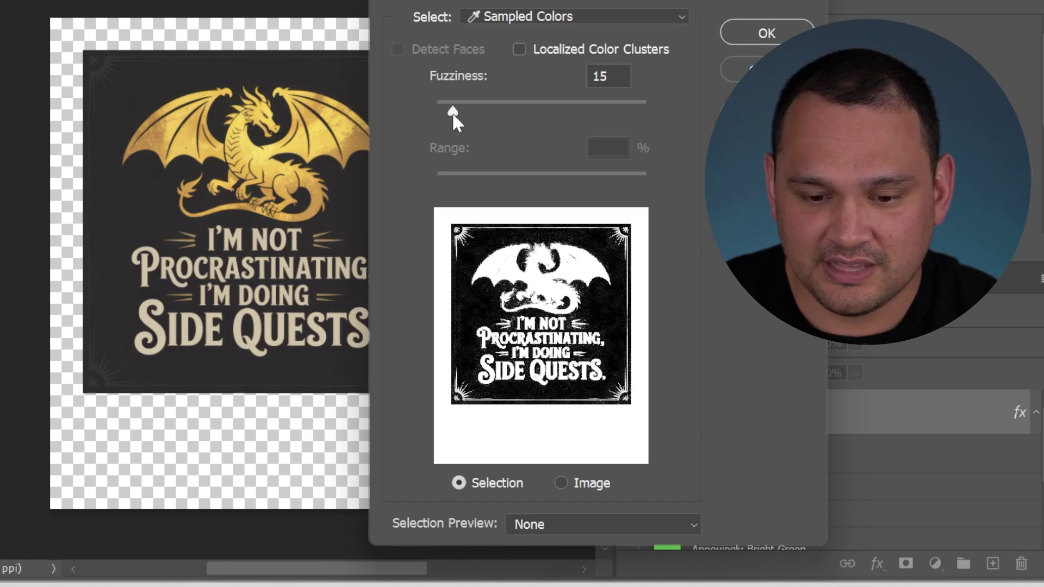
pyautogui.click(452, 112)
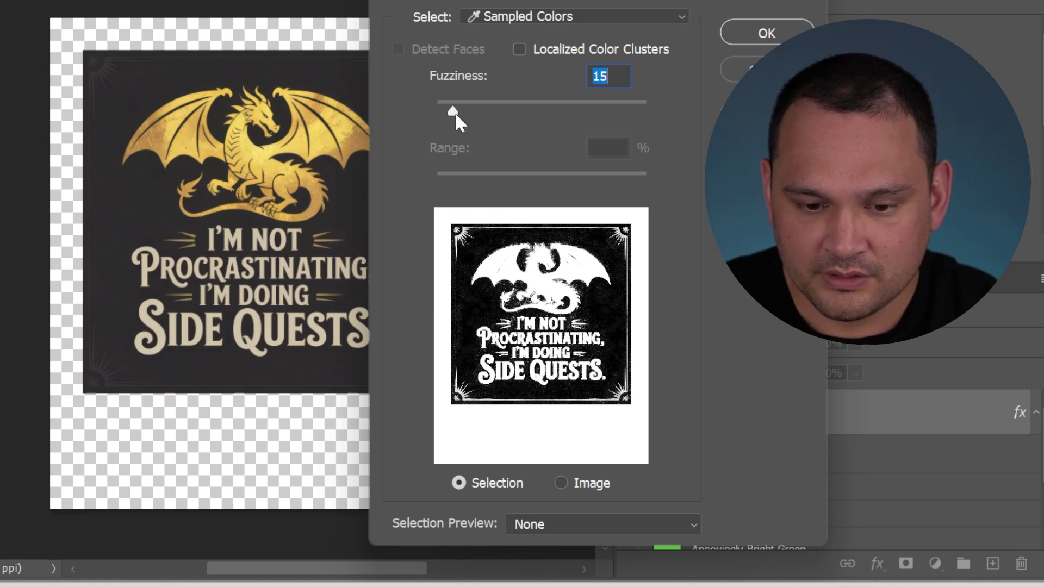
pyautogui.moveTo(454, 112); pyautogui.dragTo(497, 111)
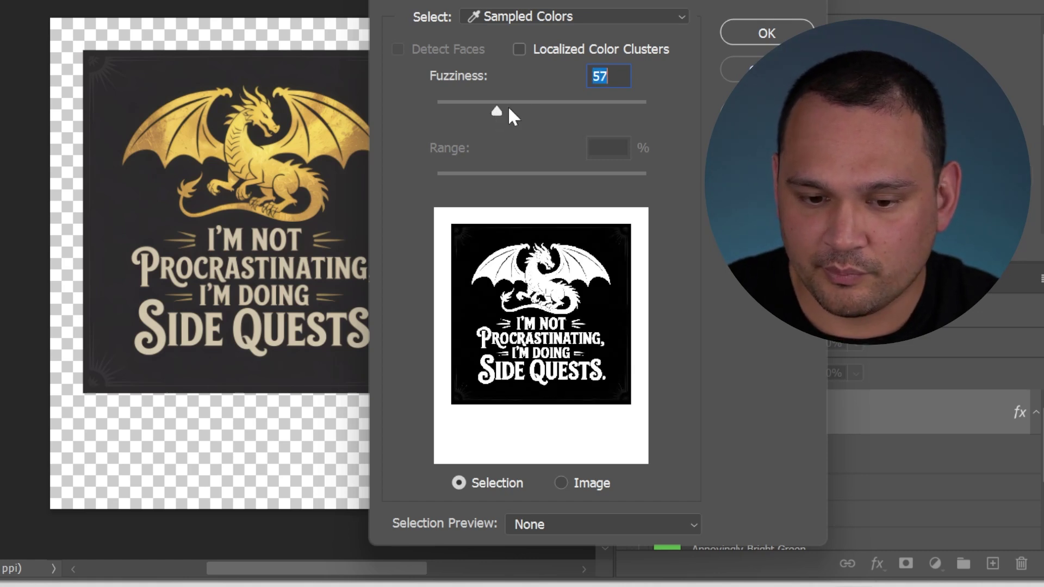
pyautogui.click(749, 38)
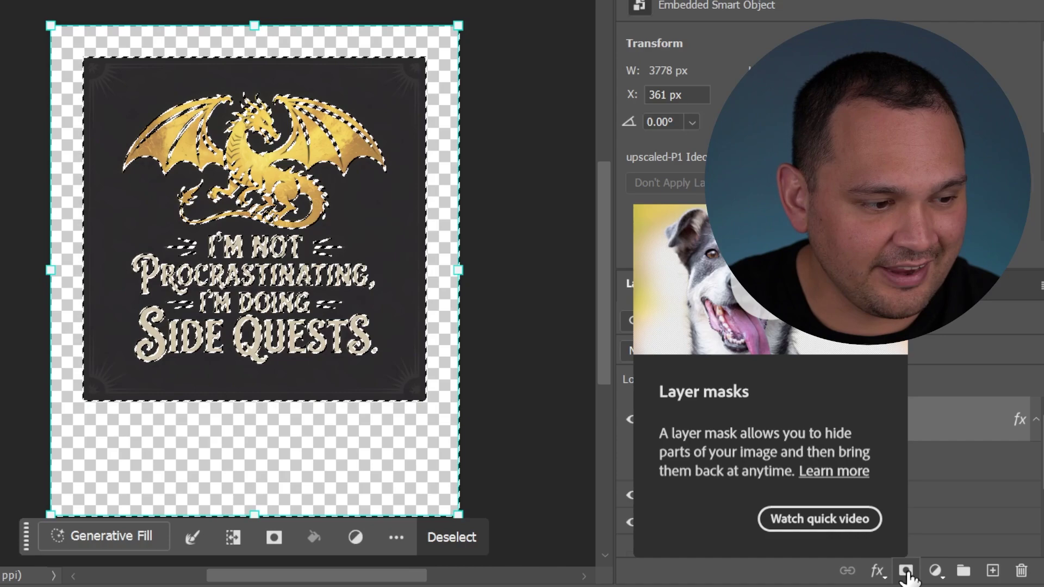
# Step: Add a layer mask from the colour selection and zoom in on the edges
pyautogui.click(906, 571)
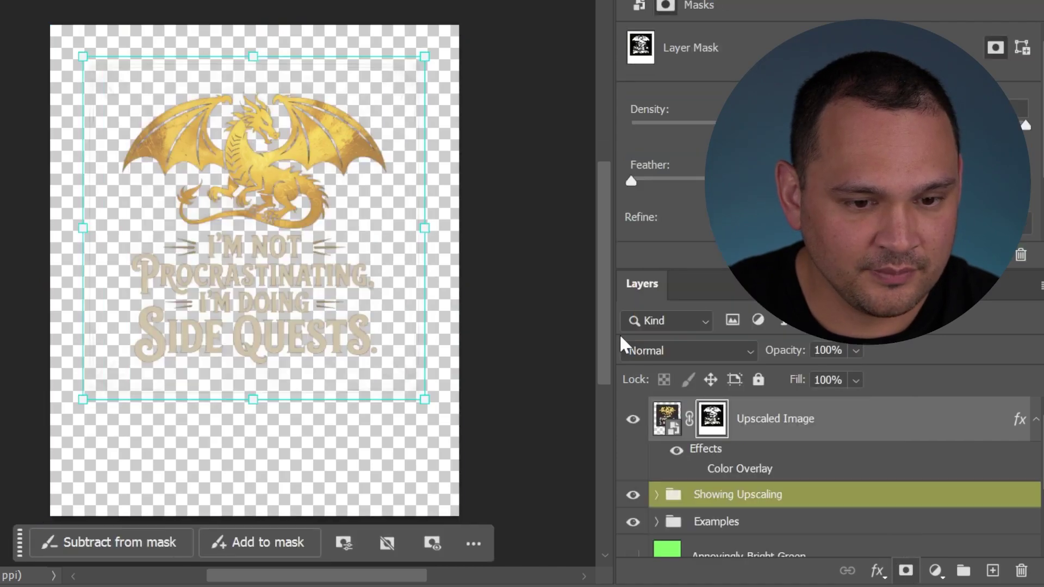
pyautogui.click(321, 448)
pyautogui.scroll(6, 268, 250)
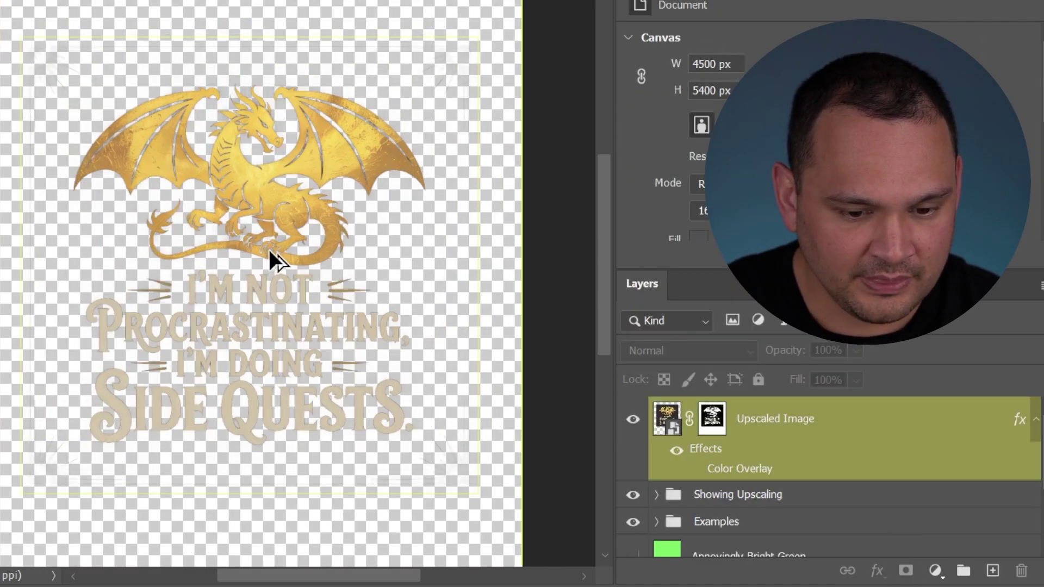
pyautogui.scroll(8, 268, 250)
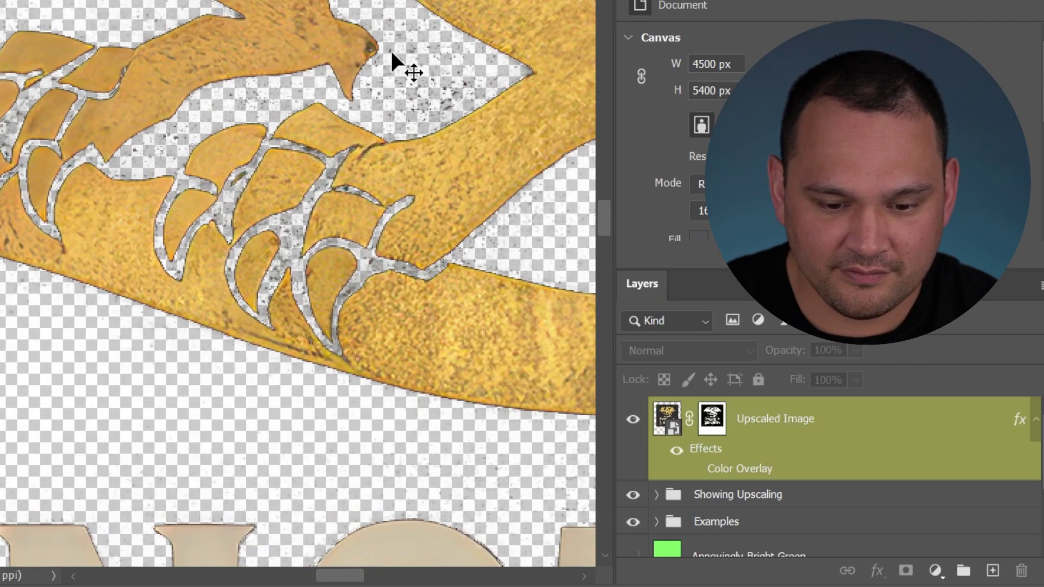
# Step: Adjust tool options, then target the Upscaled Image layer mask for painting
pyautogui.click(110, 392)
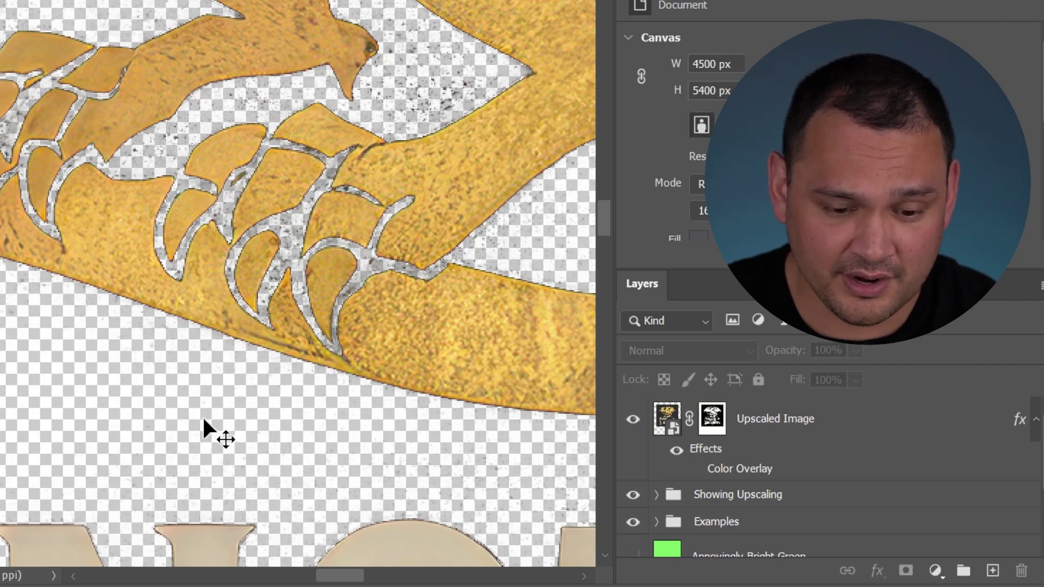
pyautogui.click(149, 425)
pyautogui.click(158, 441)
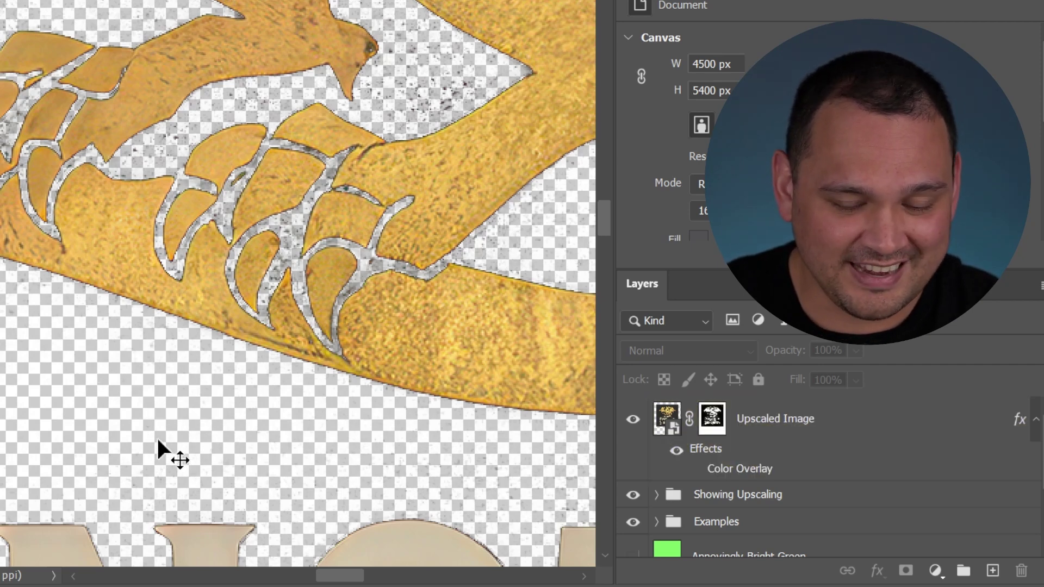
pyautogui.click(210, 425)
pyautogui.click(474, 38)
pyautogui.click(464, 76)
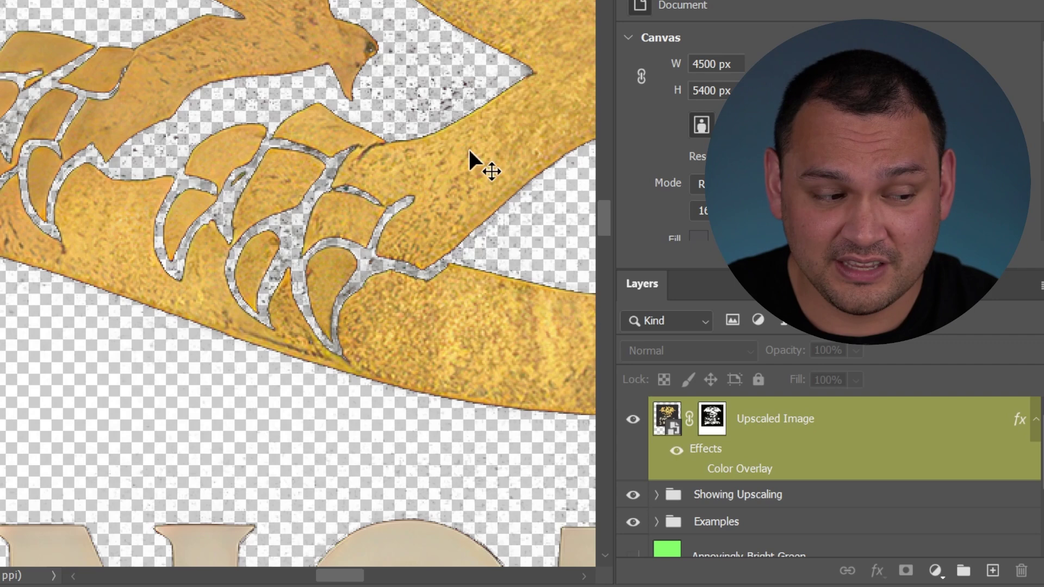
pyautogui.click(193, 448)
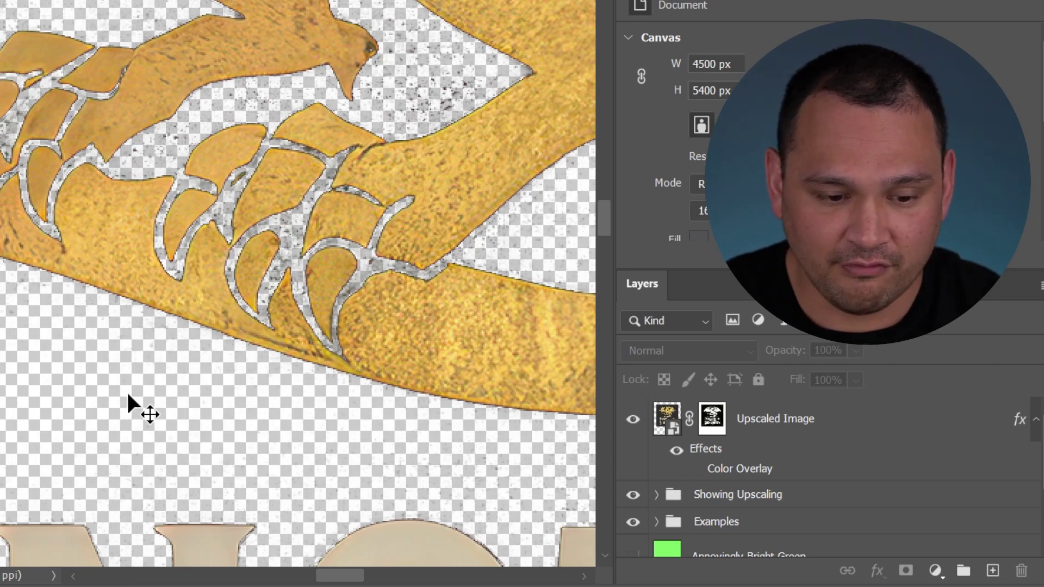
pyautogui.scroll(-4, 126, 390)
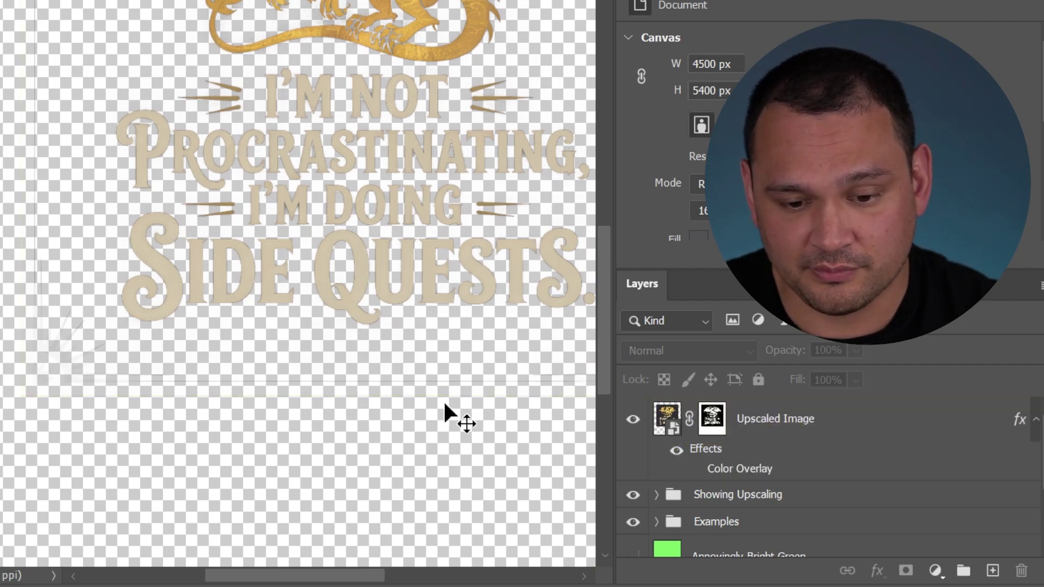
pyautogui.scroll(-2, 287, 412)
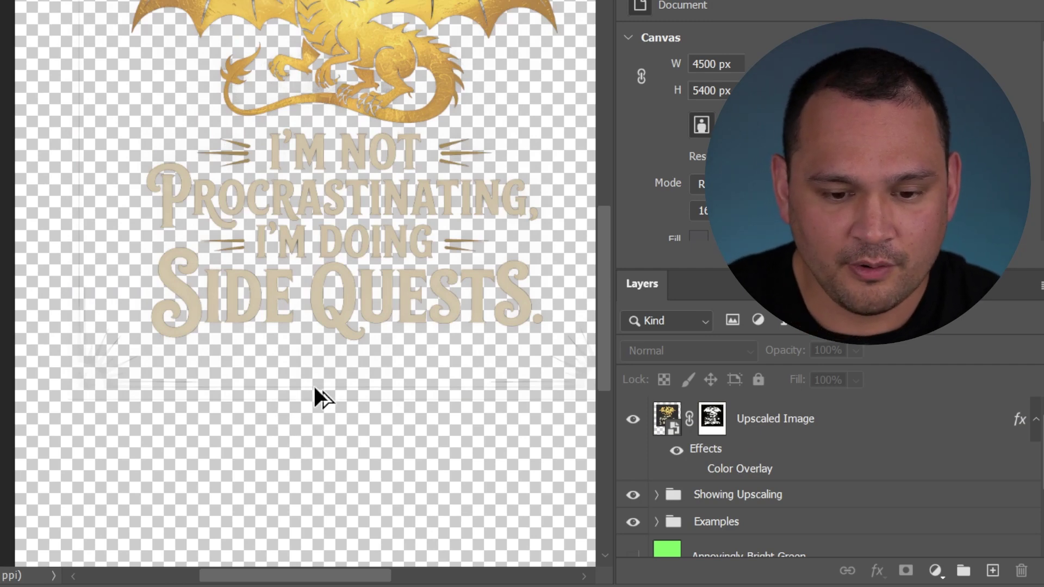
pyautogui.scroll(-3, 326, 394)
pyautogui.click(710, 421)
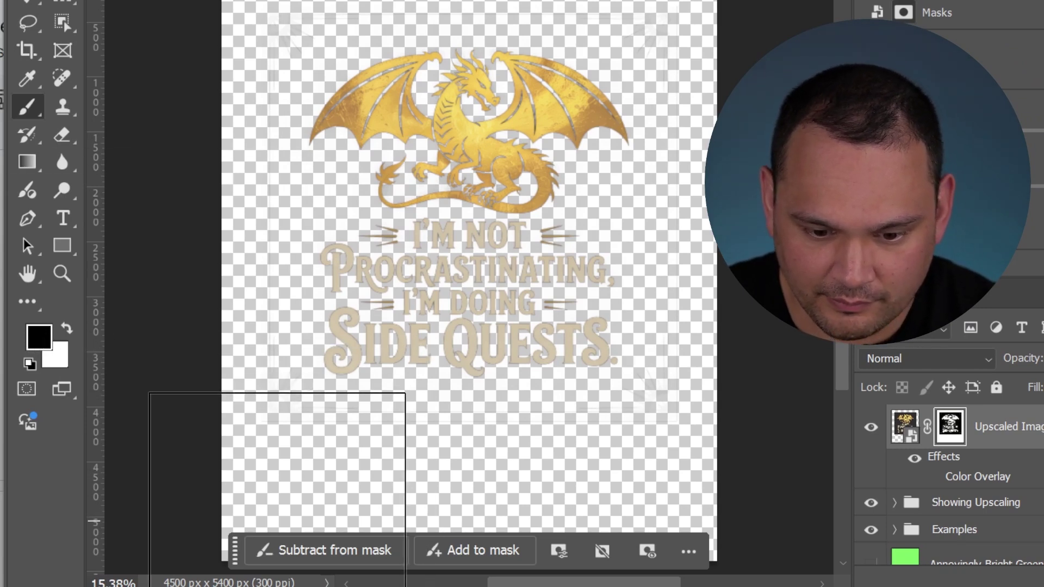
# Step: Paint the mask black along the bottom edge and white over the neck chevrons
pyautogui.moveTo(362, 520); pyautogui.dragTo(598, 520)
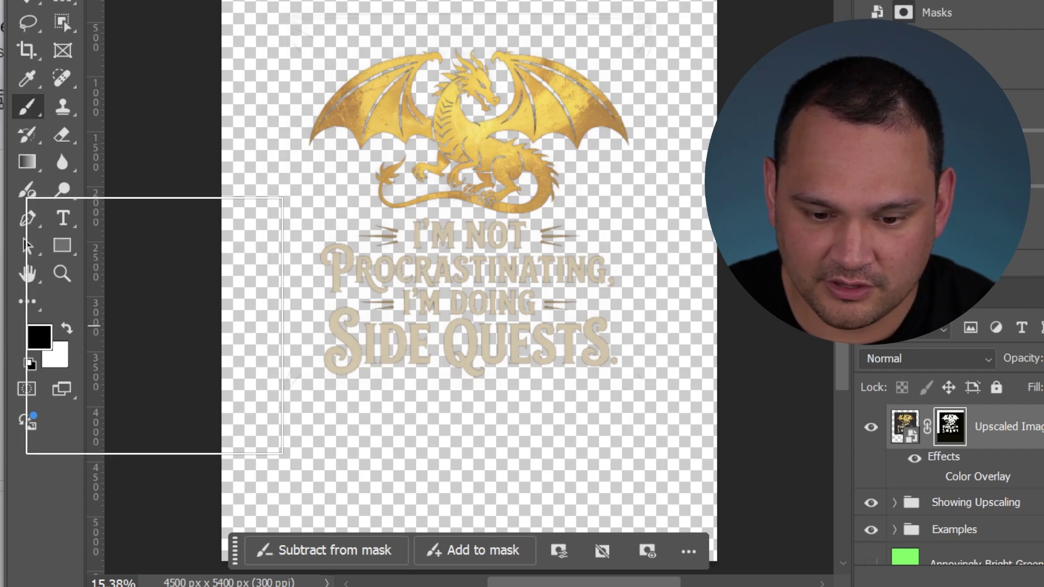
pyautogui.scroll(3, 342, 120)
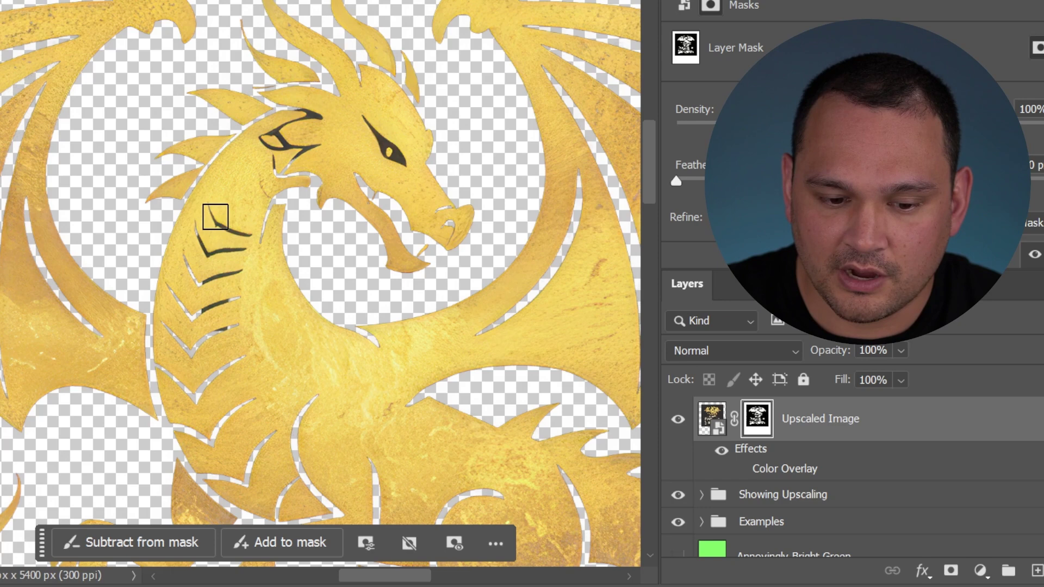
pyautogui.moveTo(199, 234)
pyautogui.mouseDown()
pyautogui.moveTo(177, 326)
pyautogui.moveTo(190, 283)
pyautogui.moveTo(193, 342)
pyautogui.mouseUp()
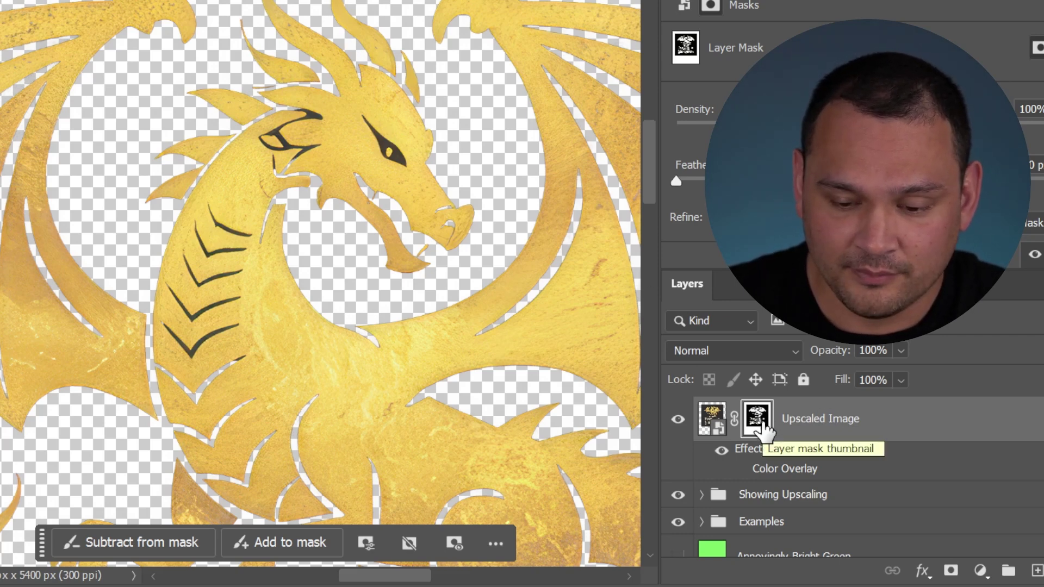
pyautogui.hotkey('ctrl', '0')
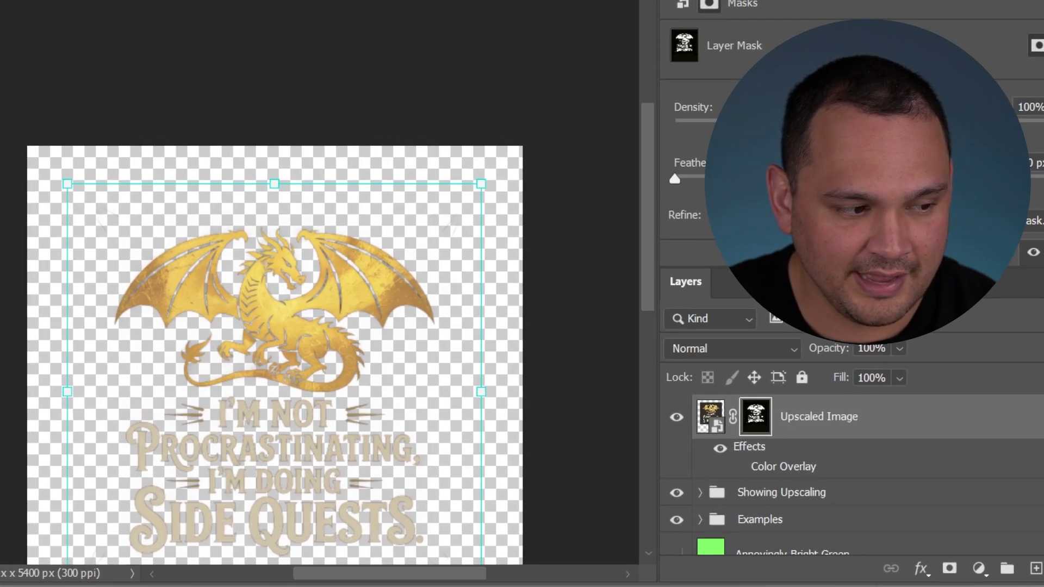
# Step: Delete the existing layer mask from the Upscaled Image layer
pyautogui.click(563, 206)
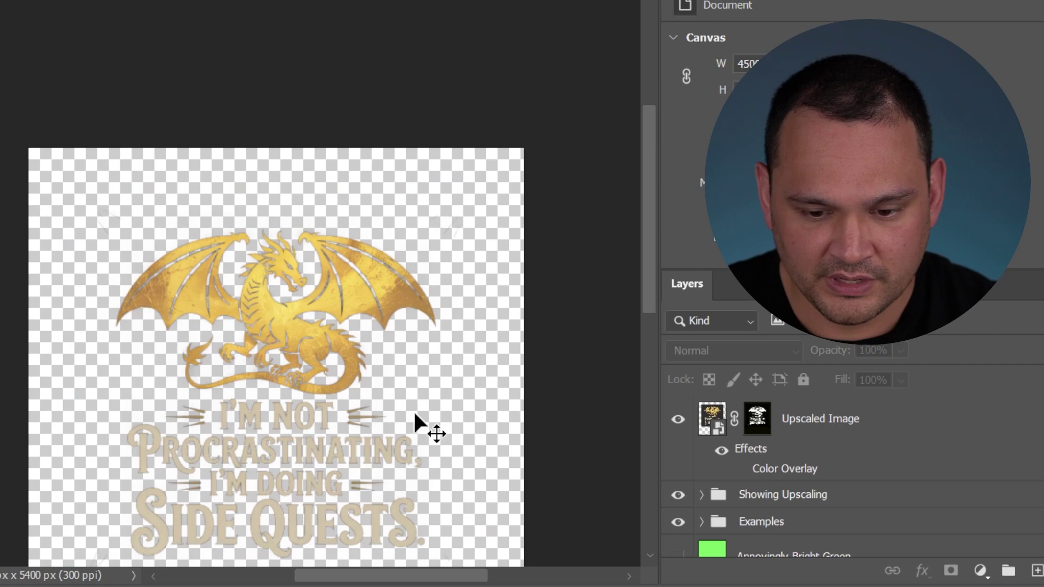
pyautogui.click(745, 450)
pyautogui.click(756, 422)
pyautogui.rightClick(756, 422)
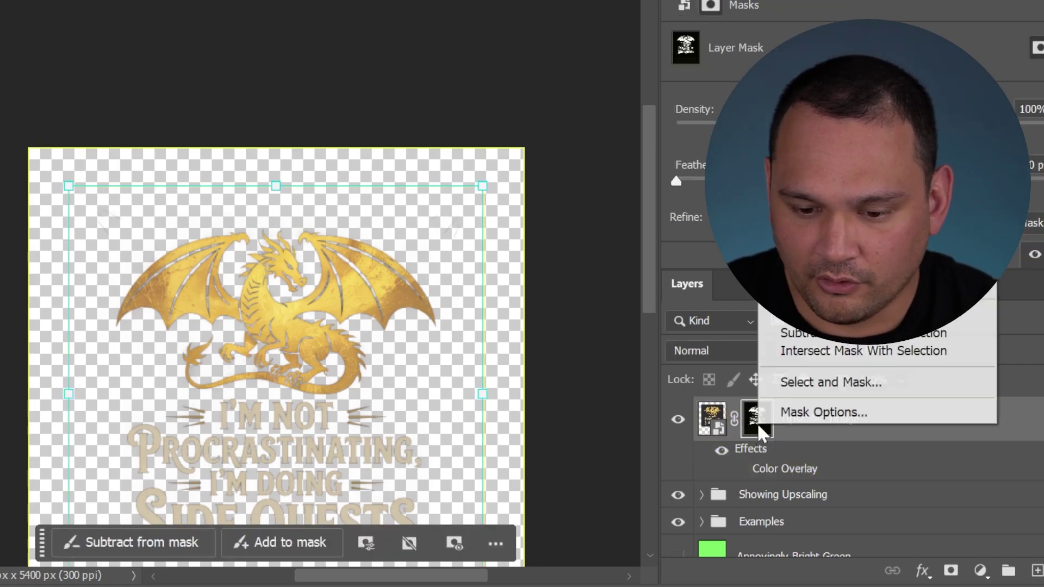
pyautogui.click(816, 265)
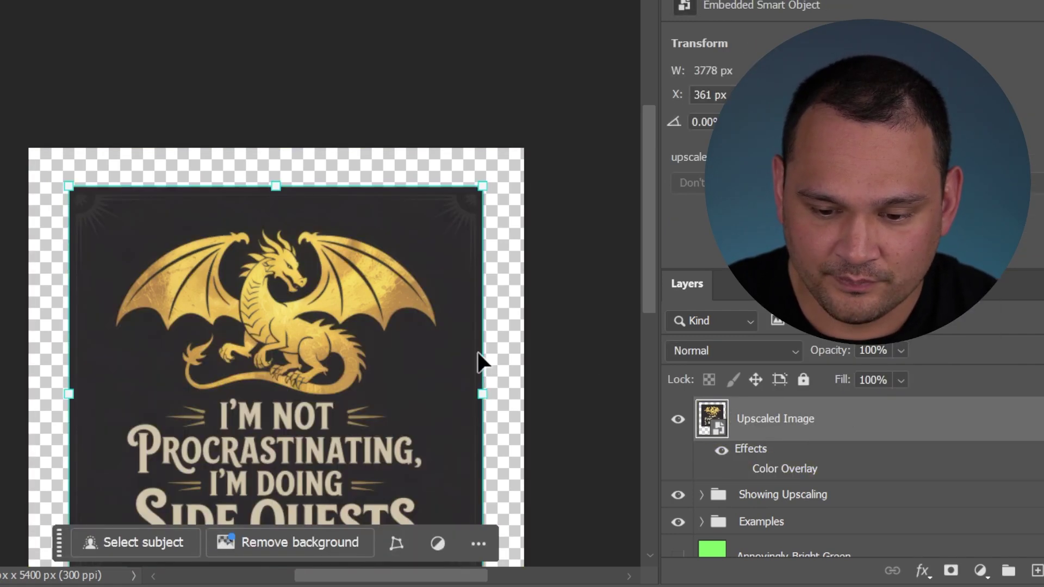
# Step: Reselect the dragon design and run Color Range with fuzziness widened to 87
pyautogui.click(443, 116)
pyautogui.click(481, 325)
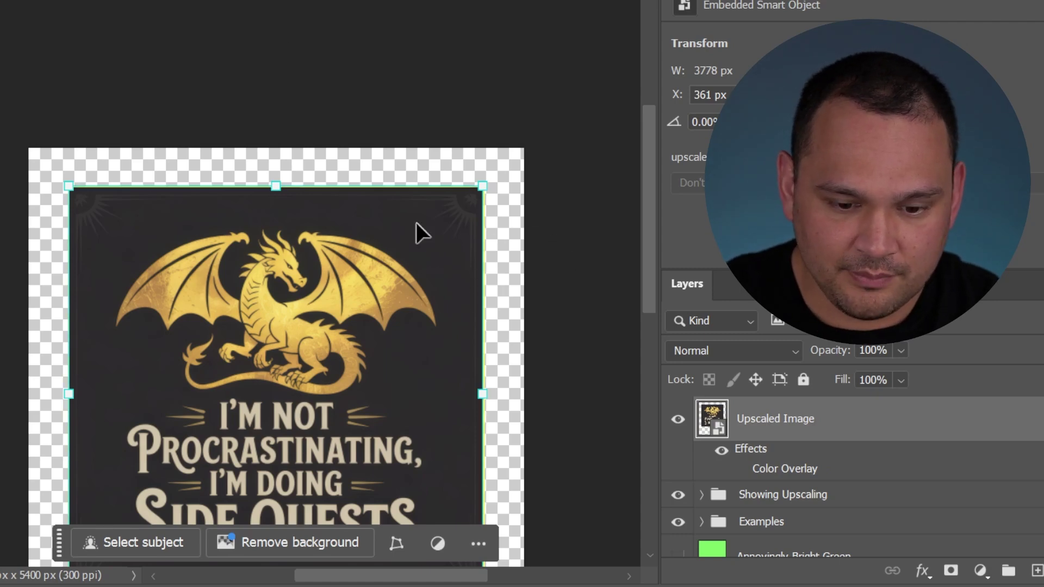
pyautogui.click(552, 306)
pyautogui.scroll(-3, 500, 344)
pyautogui.click(442, 81)
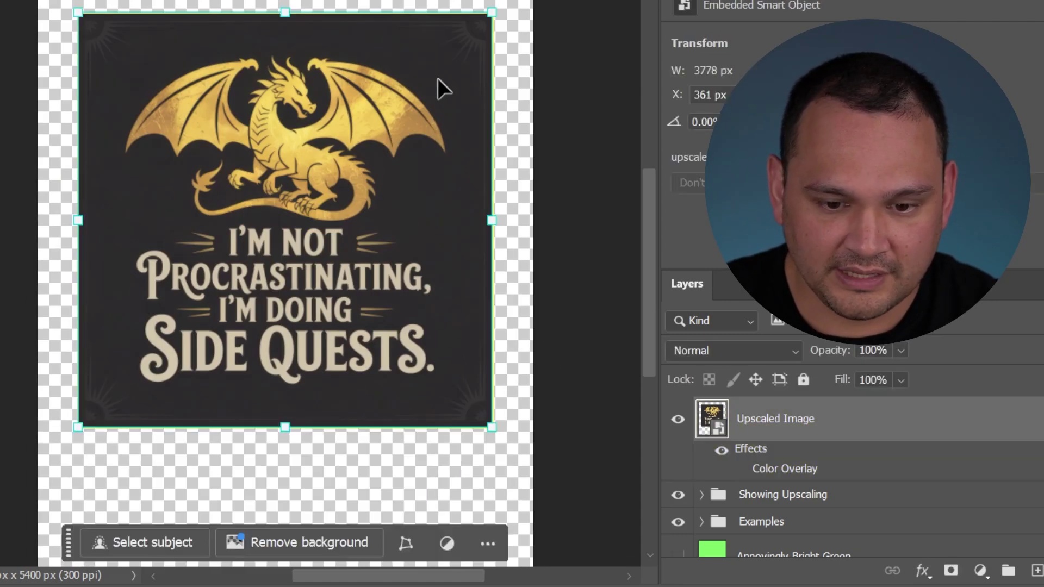
pyautogui.click(65, 1)
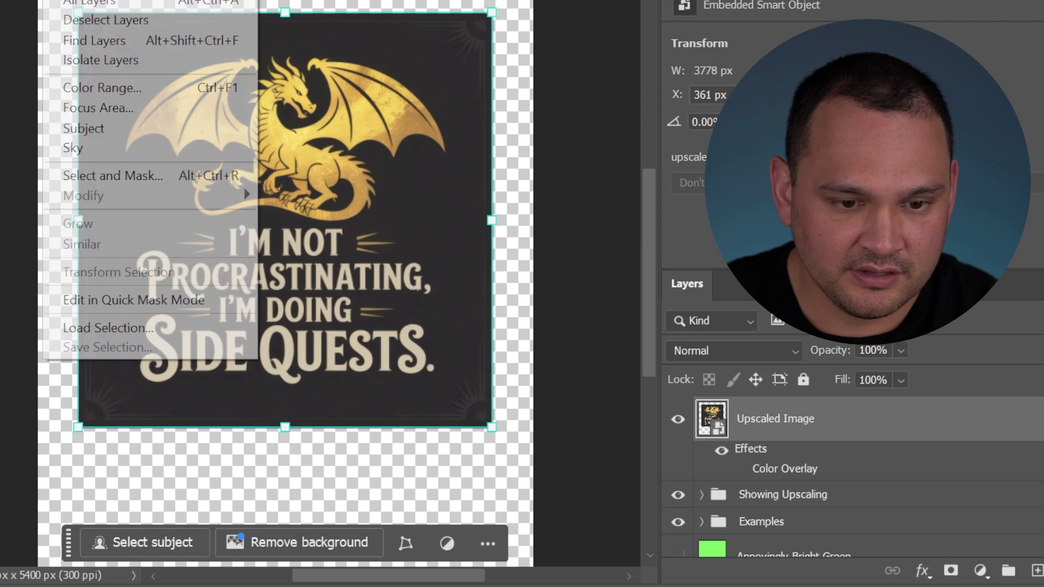
pyautogui.click(103, 87)
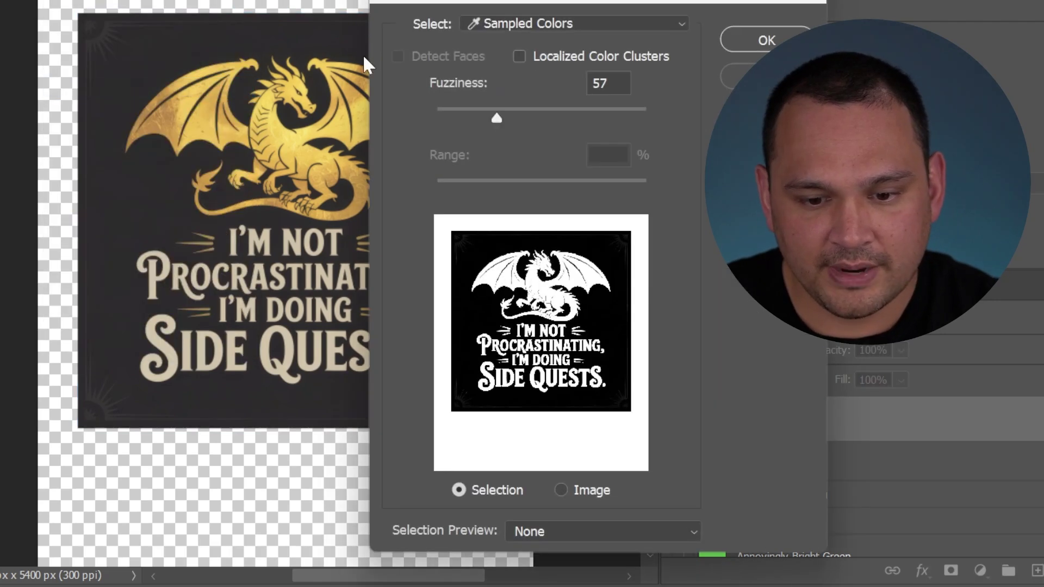
pyautogui.moveTo(499, 118); pyautogui.dragTo(599, 128)
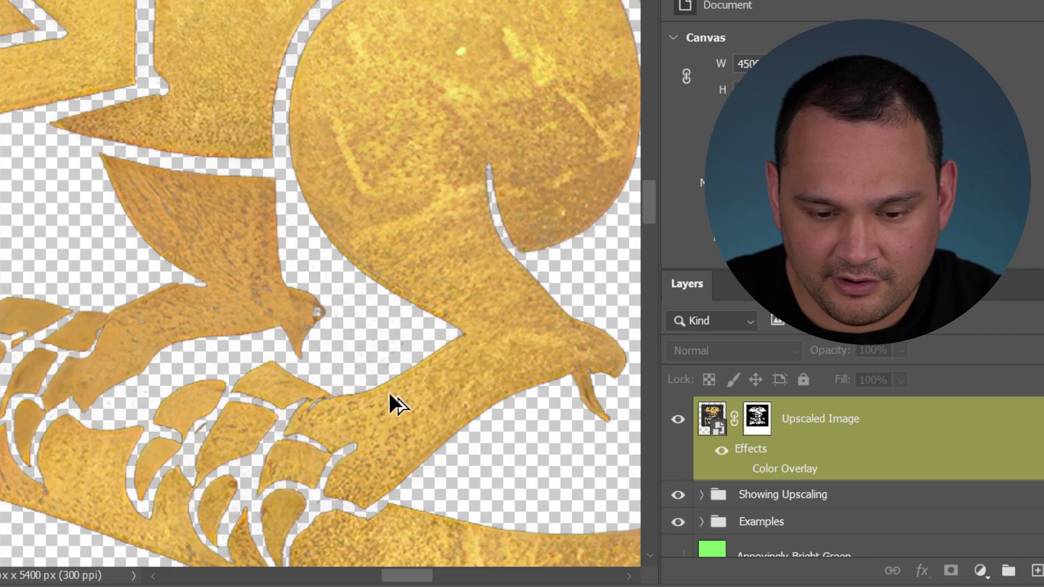
# Step: Zoom in and pan to inspect the leaf-like wing details
pyautogui.scroll(3, 389, 392)
pyautogui.scroll(2, 386, 400)
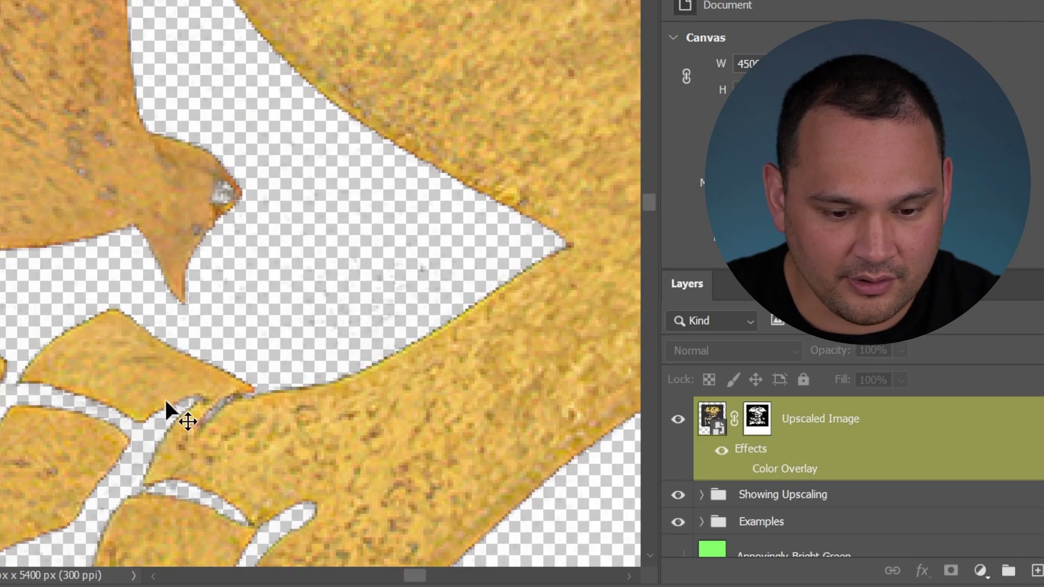
pyautogui.moveTo(254, 298); pyautogui.dragTo(468, 33)
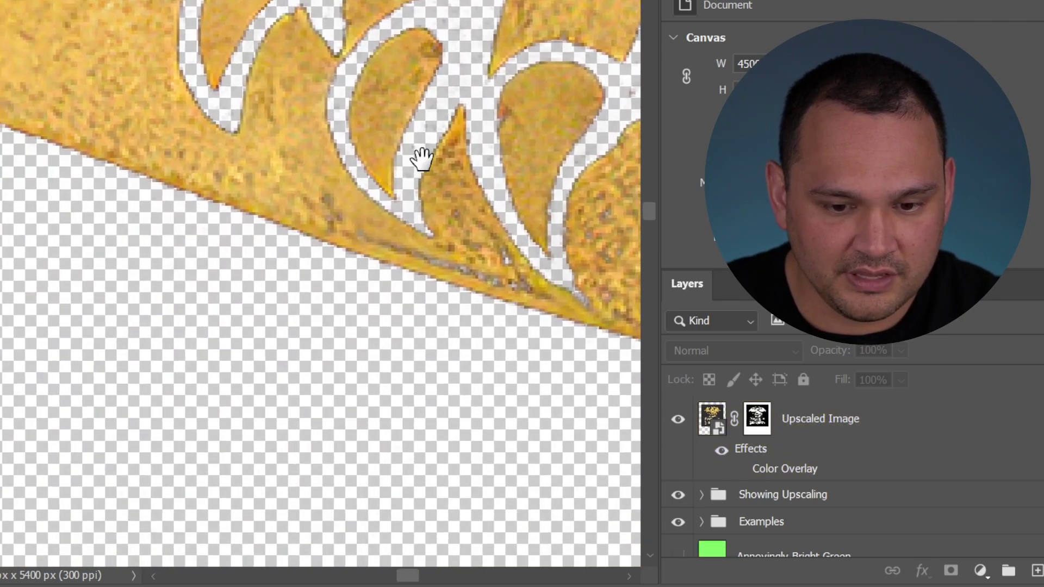
pyautogui.moveTo(421, 159); pyautogui.dragTo(255, 341)
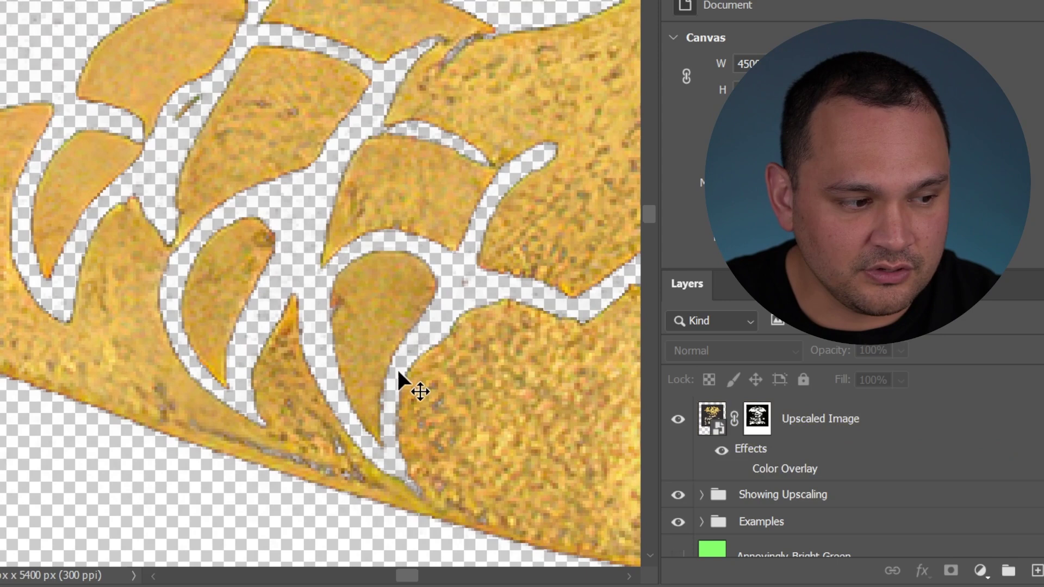
# Step: Replace the mask with a new Color Range mask at fuzziness 164
pyautogui.hotkey('ctrl', '0')
pyautogui.click(761, 423)
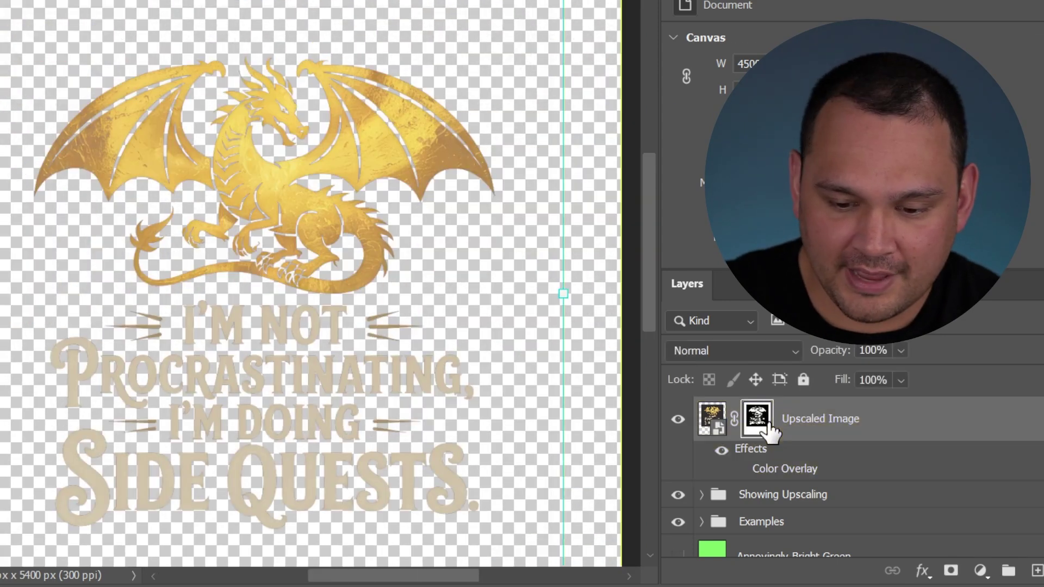
pyautogui.rightClick(767, 426)
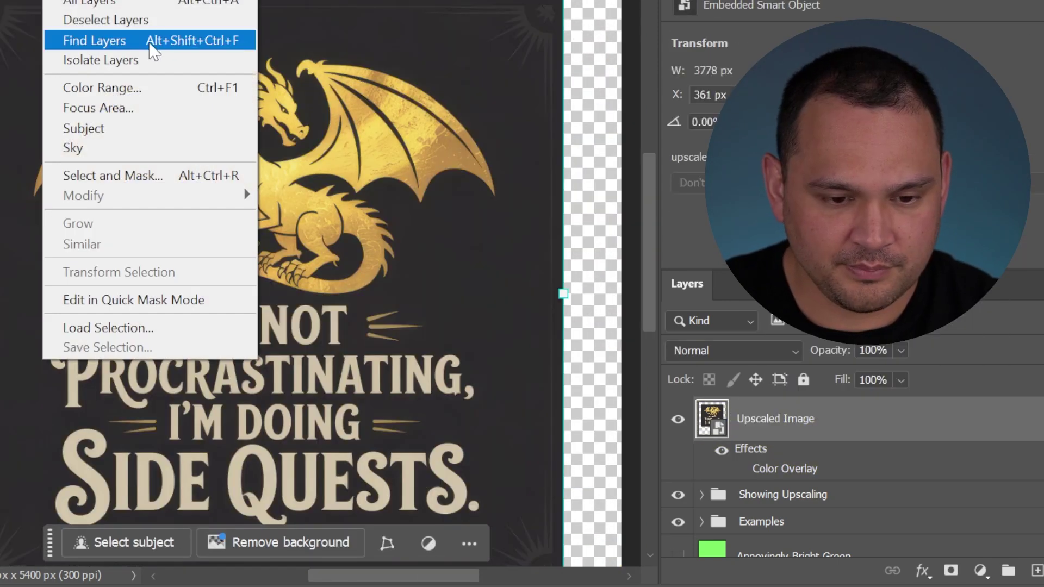
pyautogui.click(87, 87)
pyautogui.moveTo(605, 117); pyautogui.dragTo(611, 116)
pyautogui.click(759, 39)
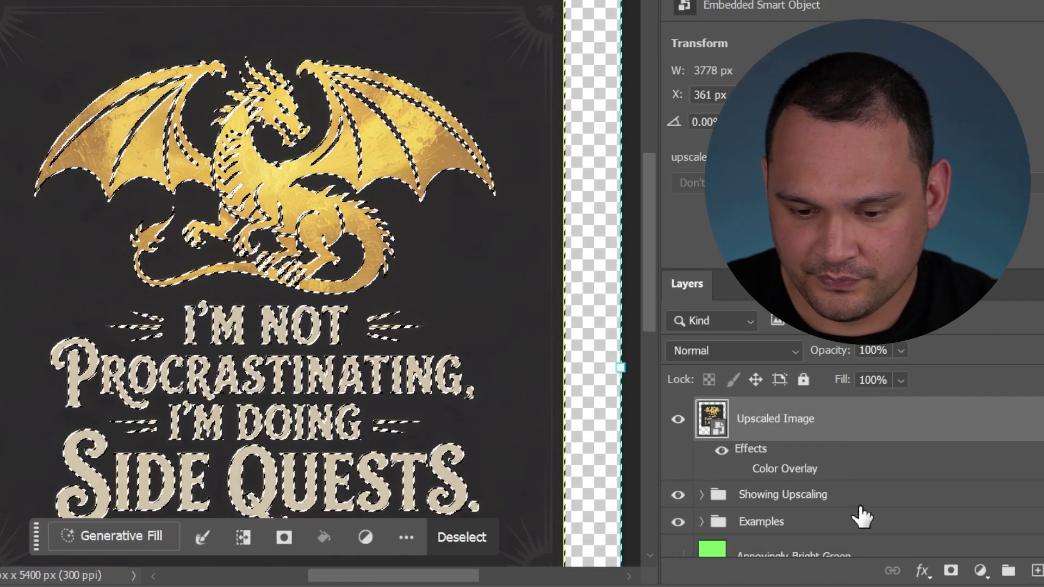
pyautogui.click(950, 572)
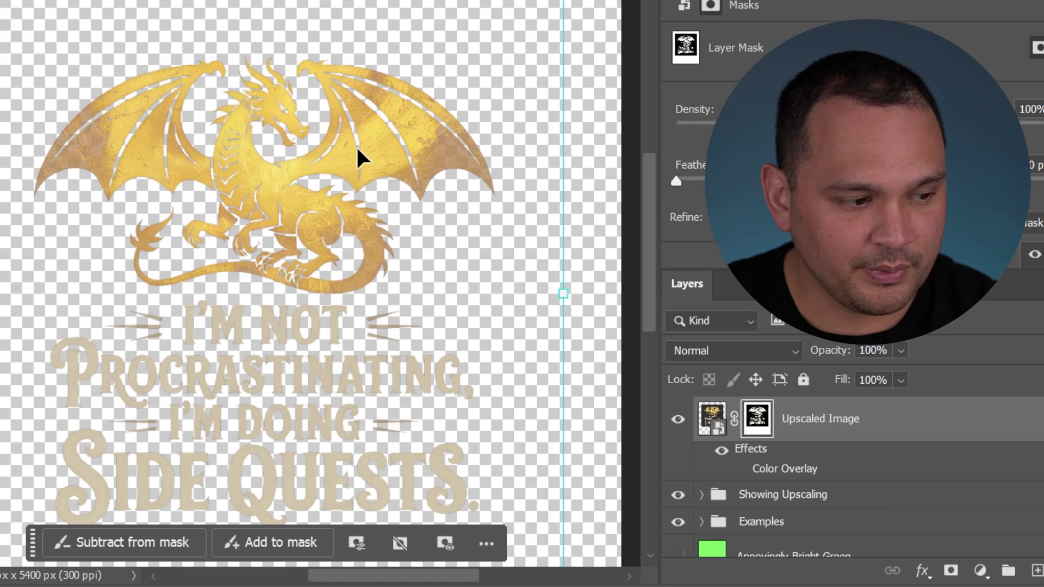
# Step: Zoom onto the lettering and paint out the faint dashes and commas around I'M DOING
pyautogui.hotkey('ctrl', '+')
pyautogui.hotkey('ctrl', '+')
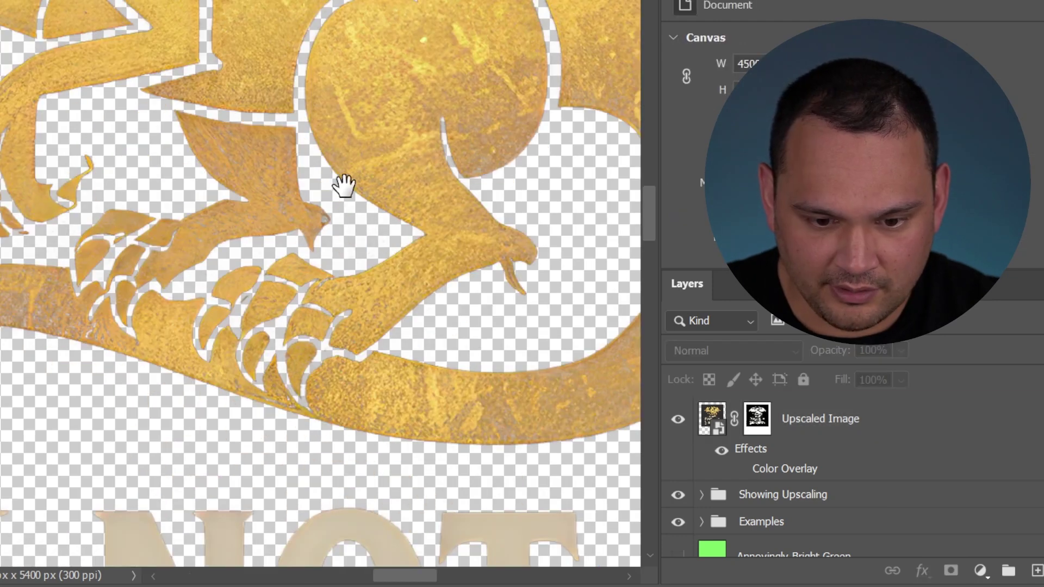
pyautogui.moveTo(69, 384); pyautogui.dragTo(403, 158)
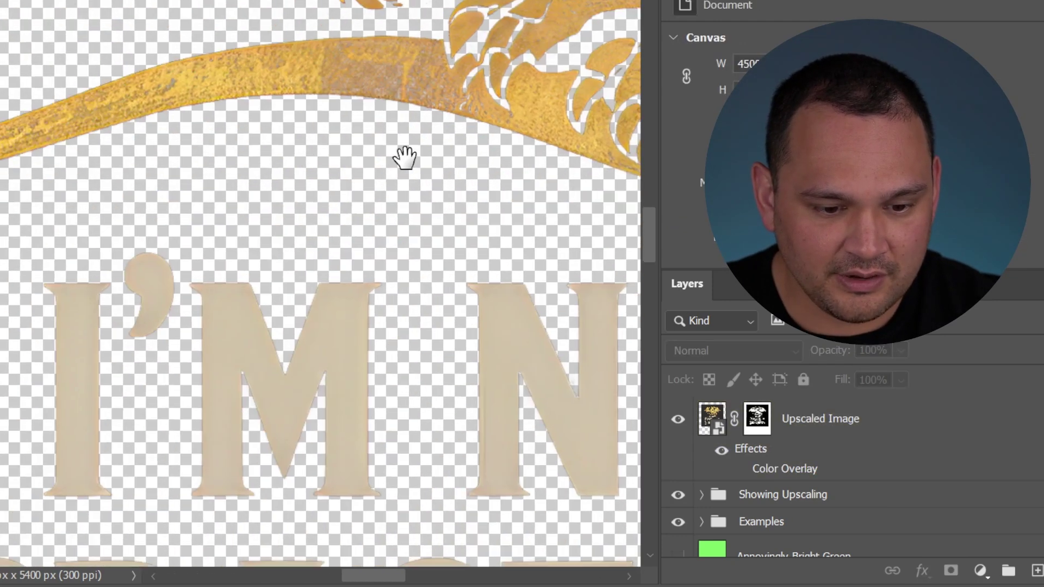
pyautogui.moveTo(65, 191)
pyautogui.mouseDown()
pyautogui.moveTo(241, 163)
pyautogui.moveTo(417, 172)
pyautogui.mouseUp()
pyautogui.scroll(5, 237, 289)
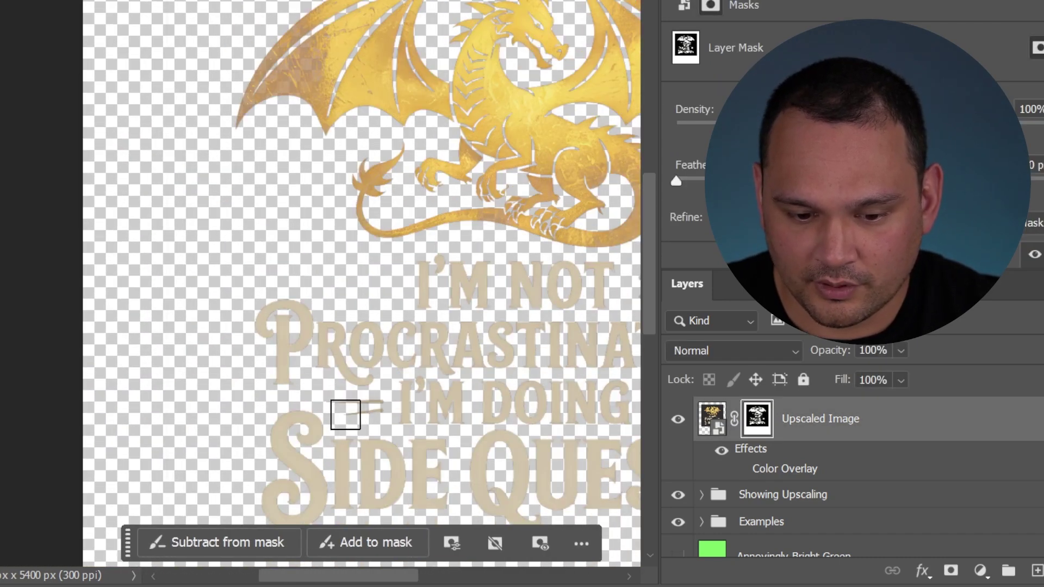
pyautogui.moveTo(345, 415)
pyautogui.mouseDown()
pyautogui.moveTo(338, 407)
pyautogui.moveTo(393, 402)
pyautogui.mouseUp()
pyautogui.moveTo(313, 577); pyautogui.dragTo(391, 577)
pyautogui.moveTo(364, 353)
pyautogui.mouseDown()
pyautogui.moveTo(298, 407)
pyautogui.moveTo(428, 344)
pyautogui.moveTo(415, 398)
pyautogui.mouseUp()
pyautogui.scroll(1, 426, 344)
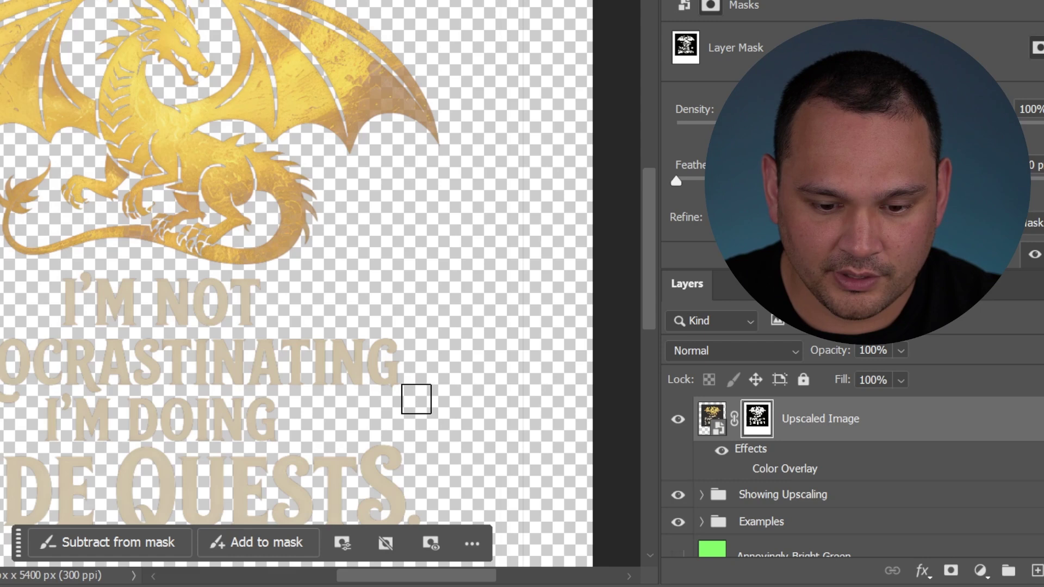
pyautogui.scroll(-5, 415, 399)
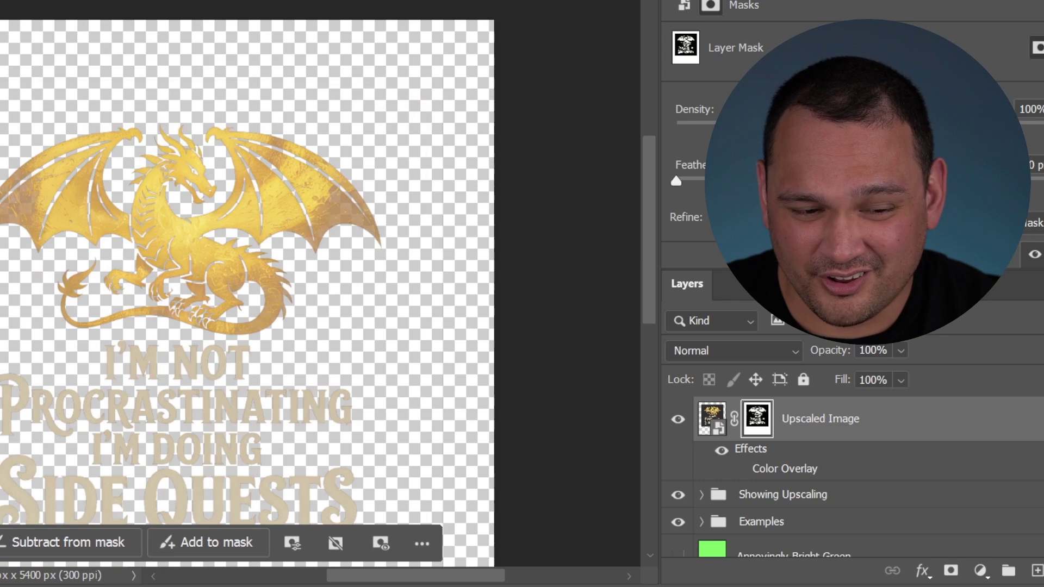
# Step: Pan across the masked design to examine the dragon's head
pyautogui.click(477, 127)
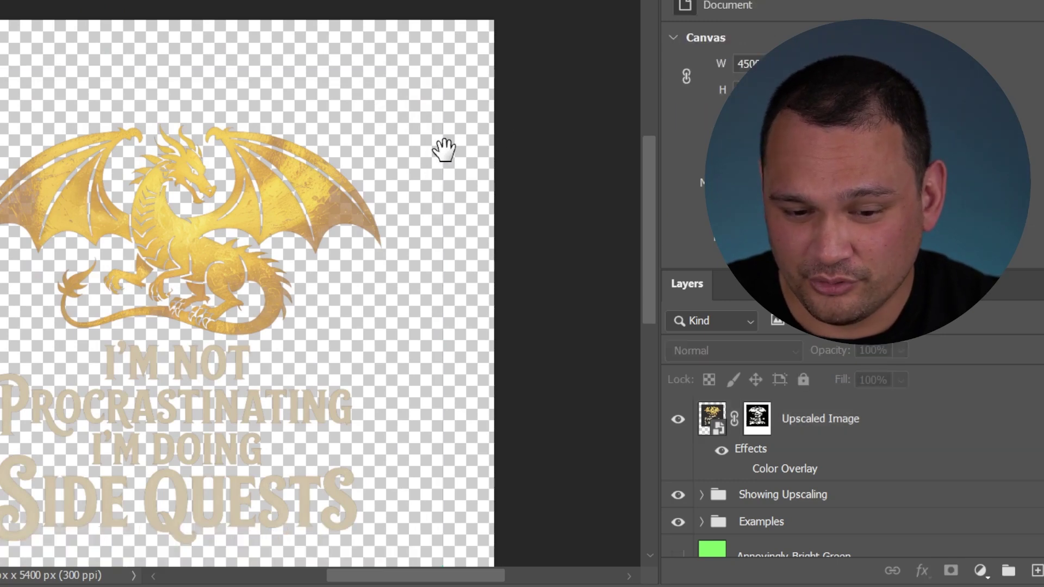
pyautogui.moveTo(443, 149); pyautogui.dragTo(508, 28)
pyautogui.moveTo(513, 222); pyautogui.dragTo(555, 327)
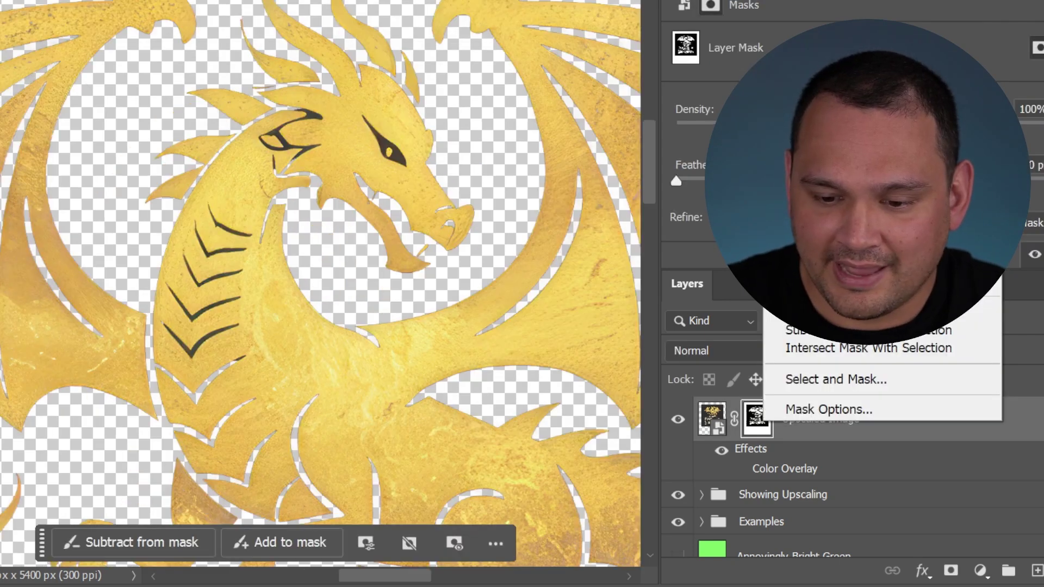
# Step: Delete the layer mask from the Upscaled Image layer
pyautogui.click(761, 220)
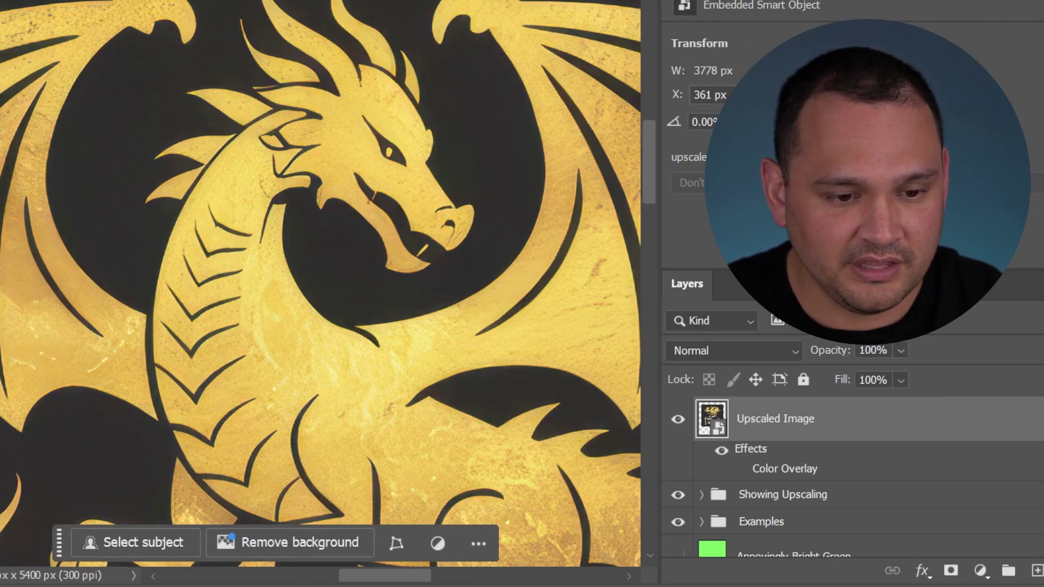
pyautogui.scroll(-5, 403, 268)
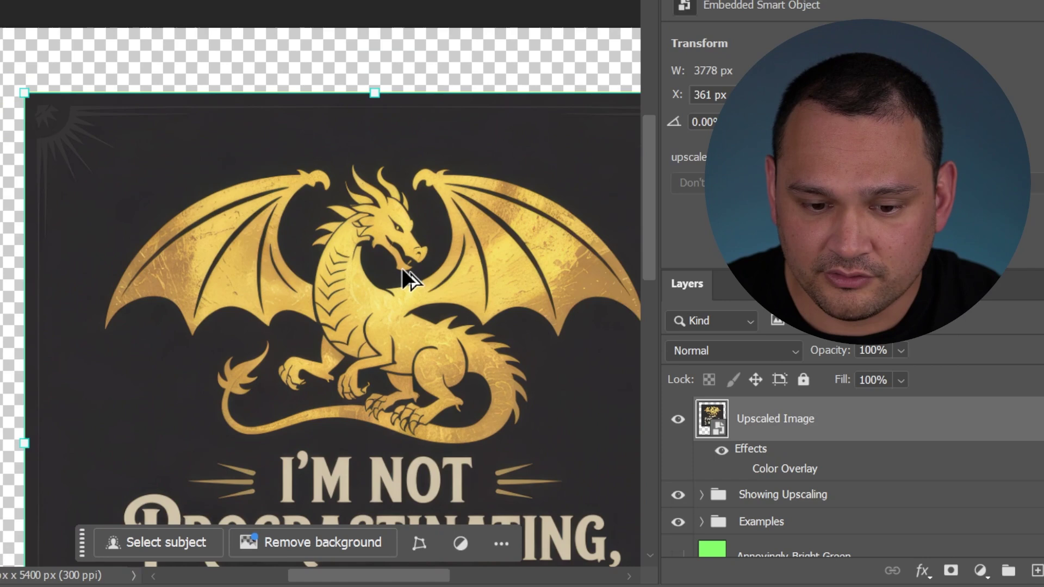
pyautogui.scroll(-3, 402, 269)
# Step: Rasterize the Upscaled Image smart object into a pixel layer, undoing and redoing once
pyautogui.rightClick(814, 421)
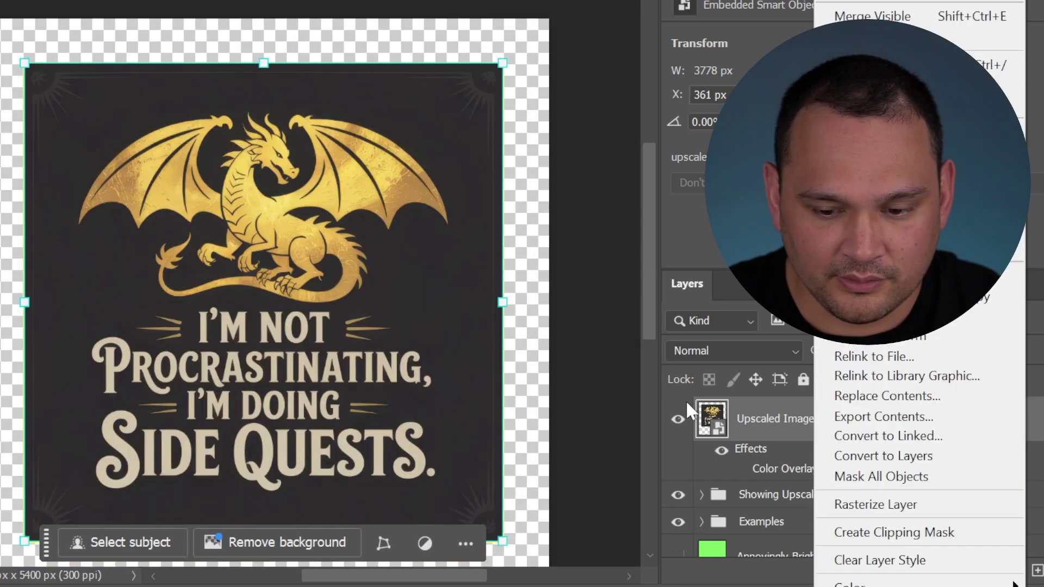
pyautogui.click(889, 514)
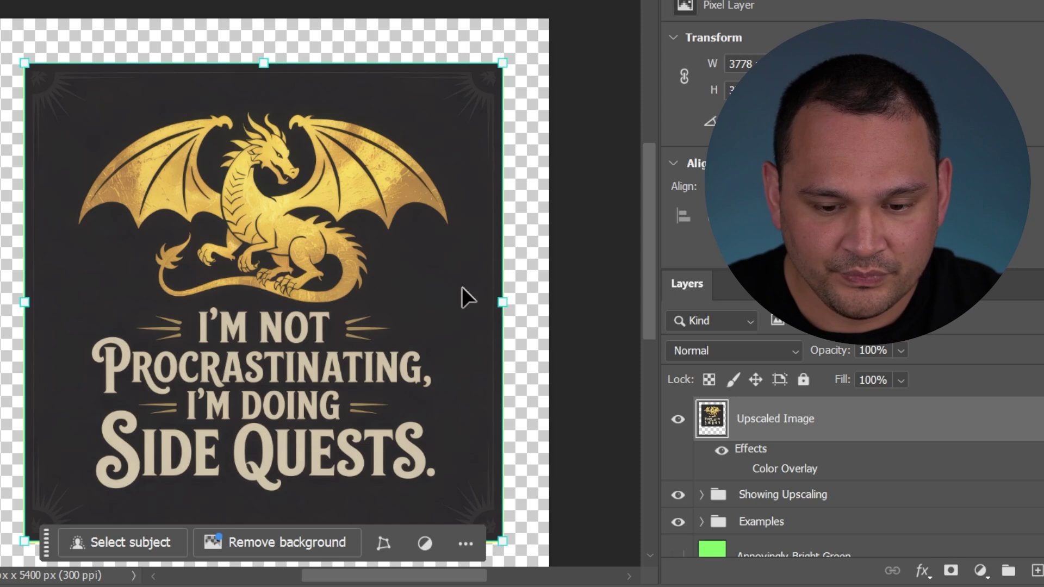
pyautogui.hotkey('ctrl', 'z')
pyautogui.rightClick(806, 421)
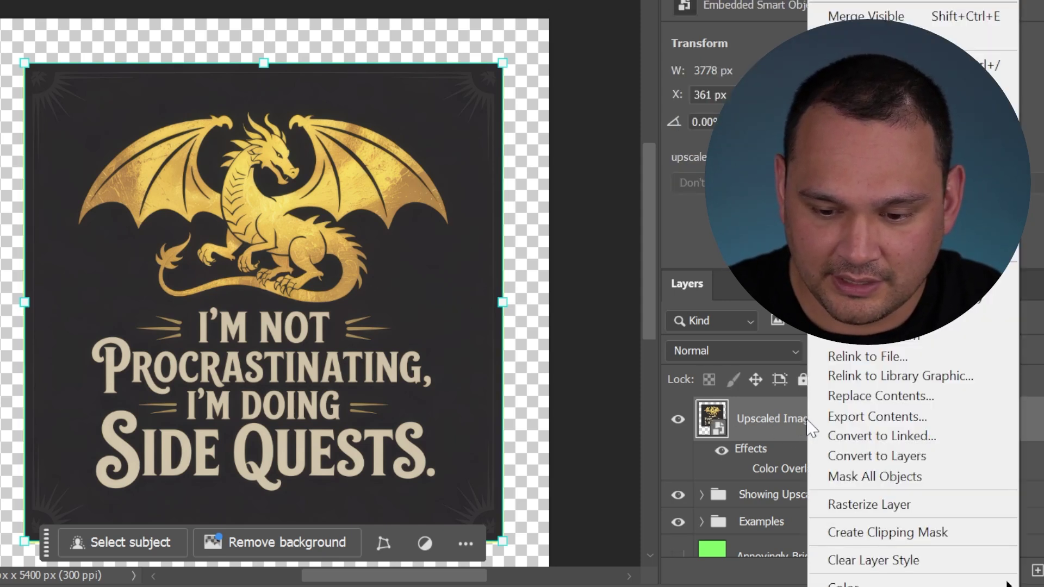
pyautogui.click(850, 503)
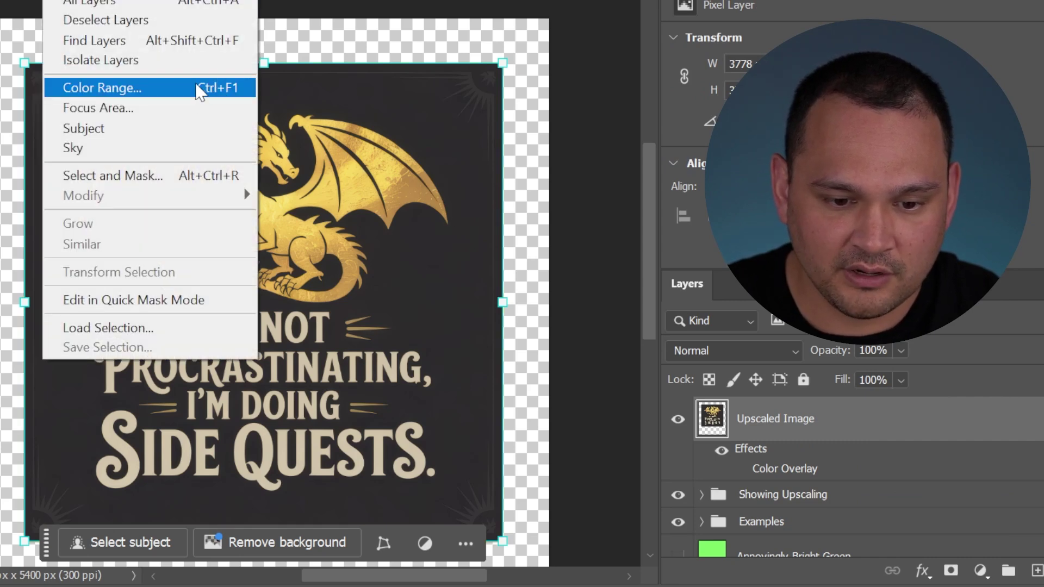
# Step: Color Range-select the dragon and text, delete the dark background, then deselect
pyautogui.click(196, 86)
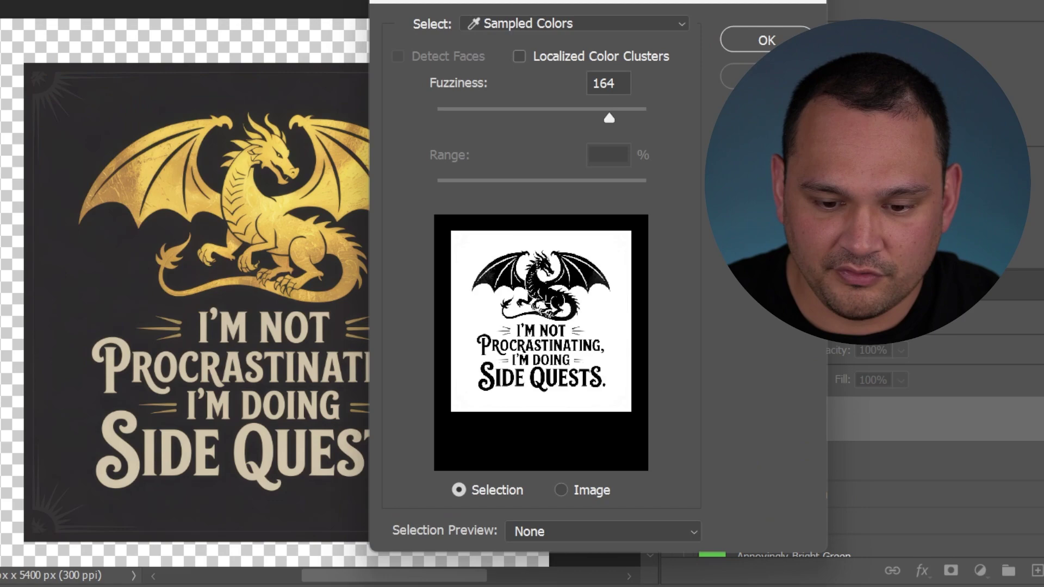
pyautogui.click(771, 38)
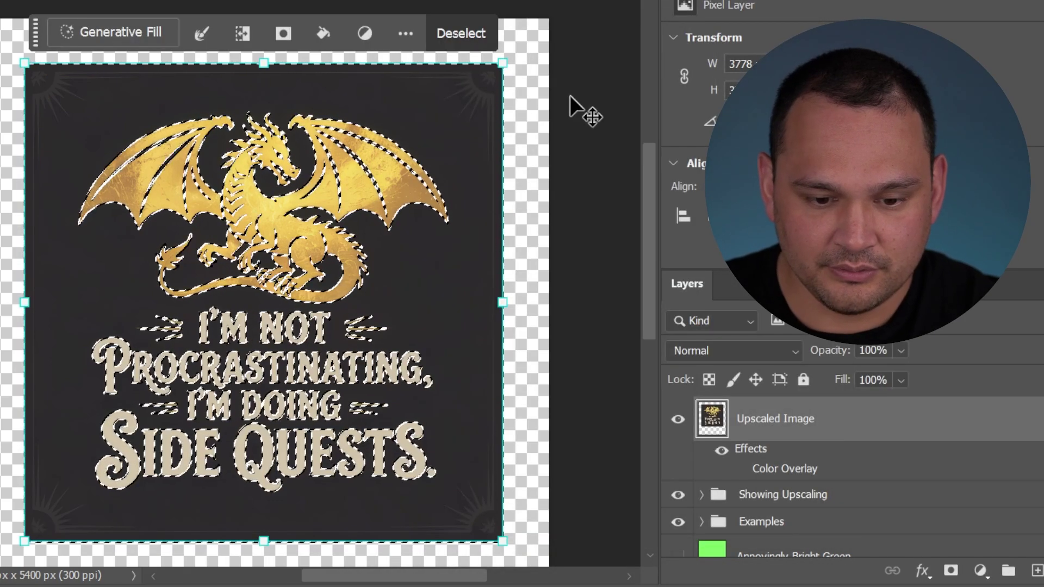
pyautogui.press('Delete')
pyautogui.hotkey('ctrl', 'd')
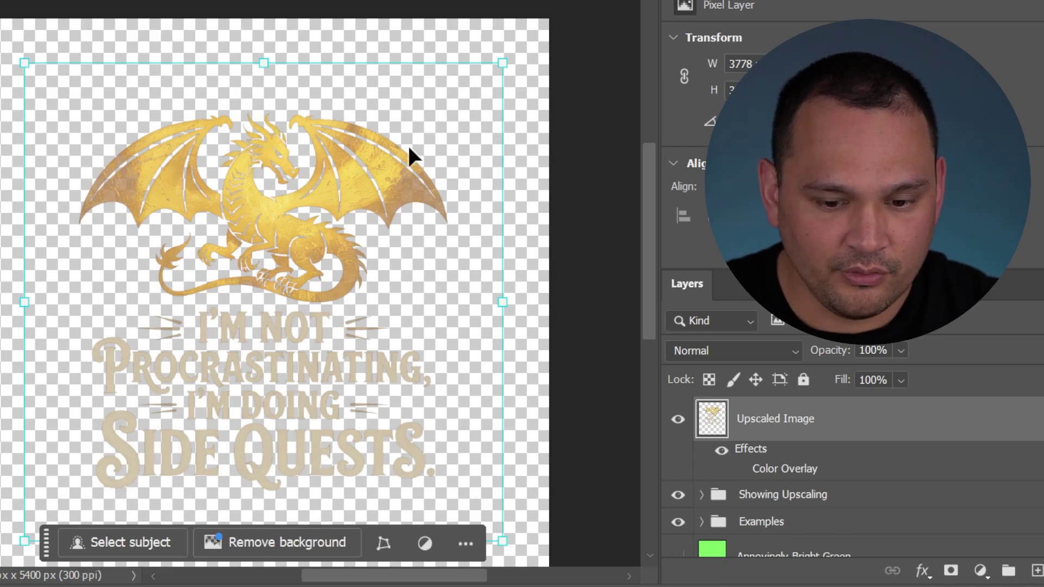
pyautogui.click(558, 232)
pyautogui.scroll(-3, 338, 415)
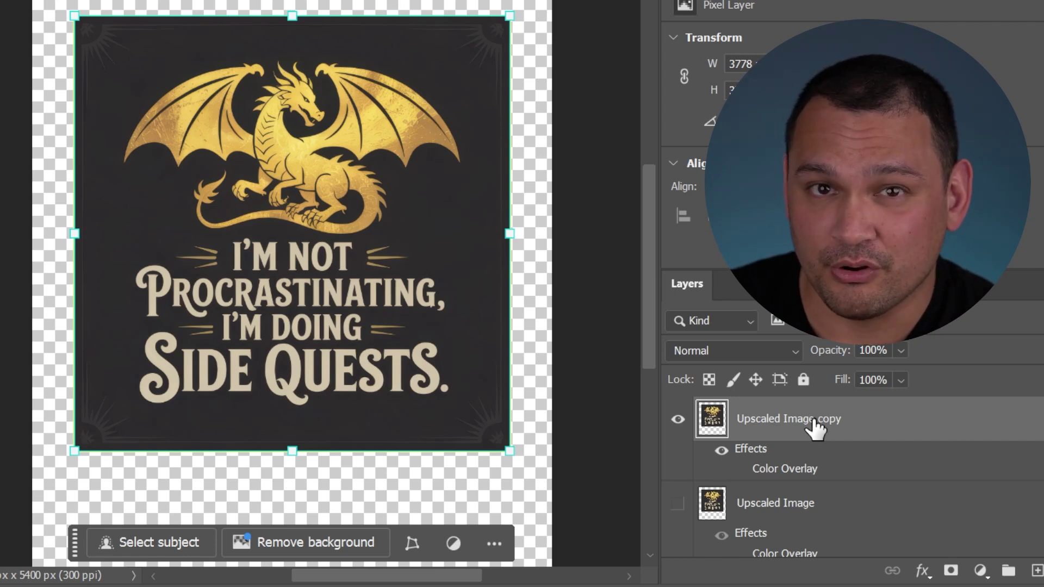
# Step: Remove the copy layer and sample the cream lettering colour in Color Range
pyautogui.hotkey('ctrl', 'z')
pyautogui.hotkey('ctrl', 'z')
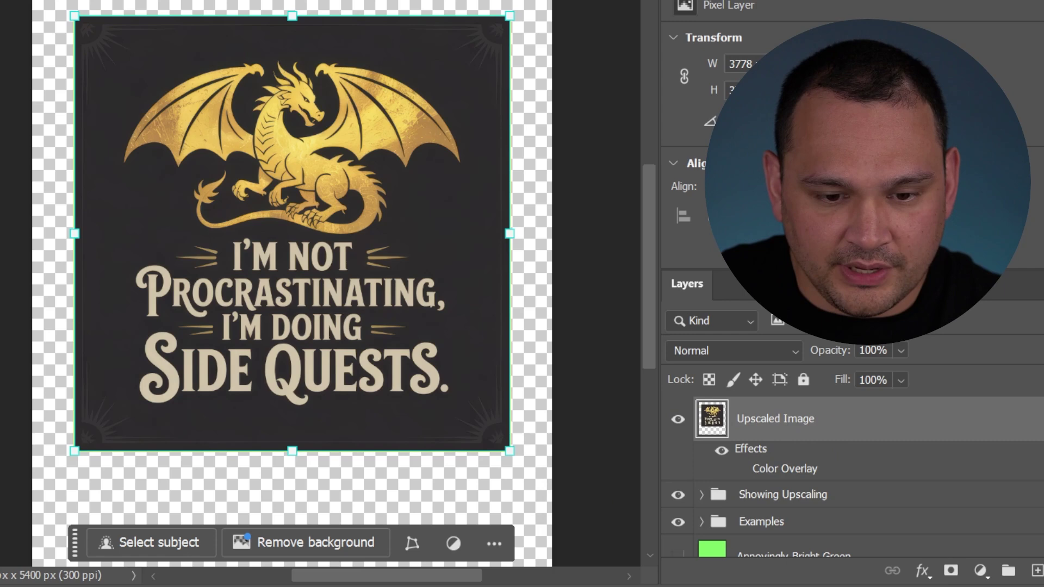
pyautogui.hotkey('alt', 's')
pyautogui.click(132, 89)
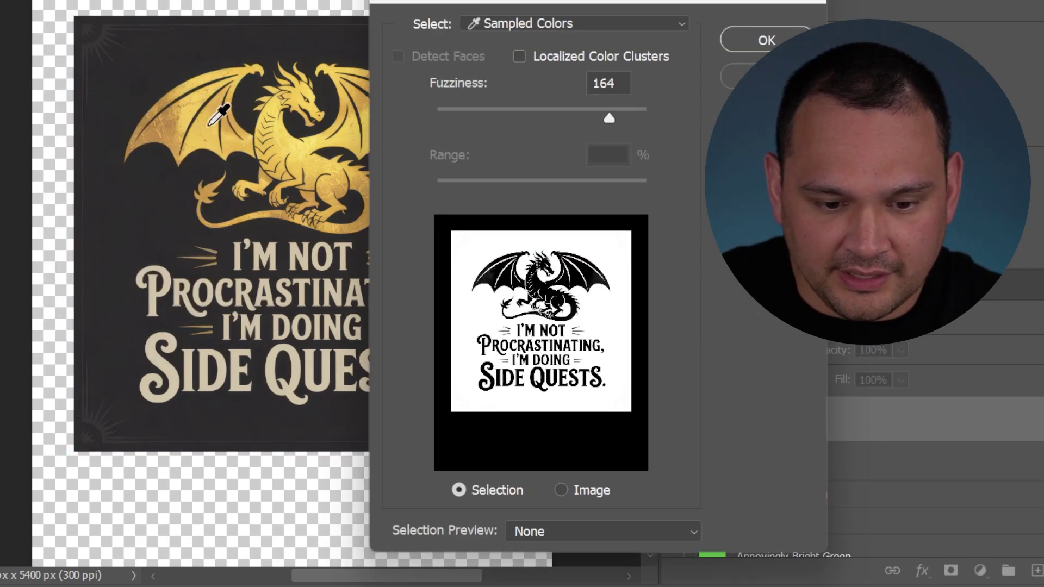
pyautogui.click(238, 256)
# Step: Set fuzziness to about 54 and copy the selected lettering onto a new layer
pyautogui.moveTo(608, 118); pyautogui.dragTo(586, 114)
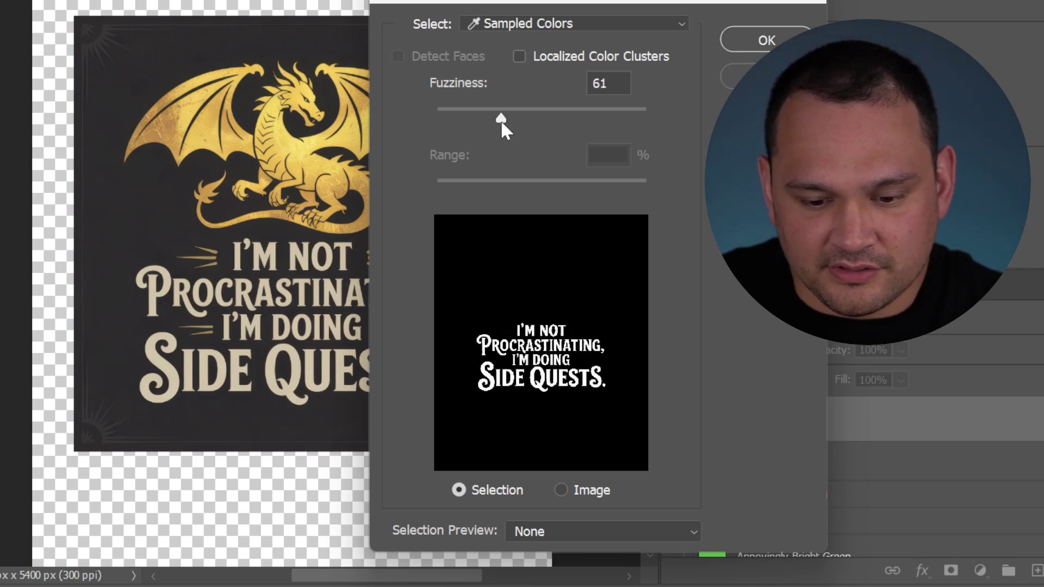
pyautogui.moveTo(501, 119); pyautogui.dragTo(494, 119)
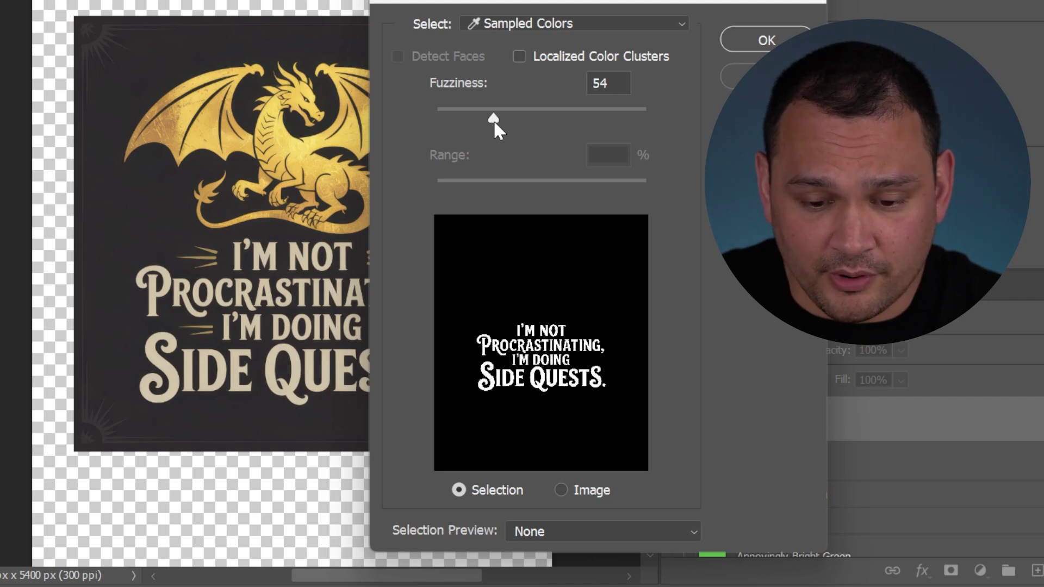
pyautogui.moveTo(494, 120)
pyautogui.mouseDown()
pyautogui.moveTo(563, 120)
pyautogui.moveTo(492, 119)
pyautogui.mouseUp()
pyautogui.click(758, 40)
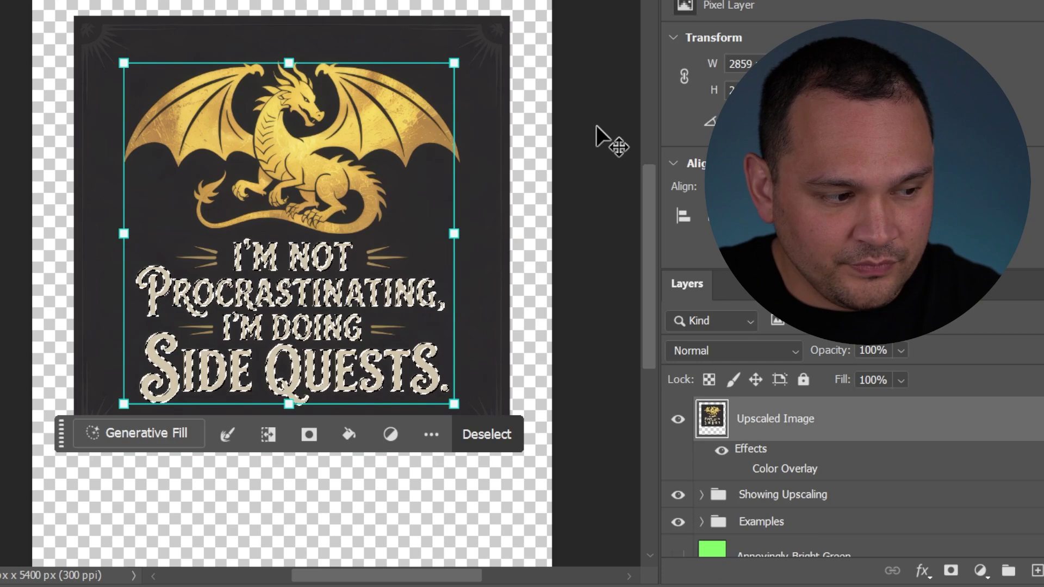
pyautogui.hotkey('ctrl', 'j')
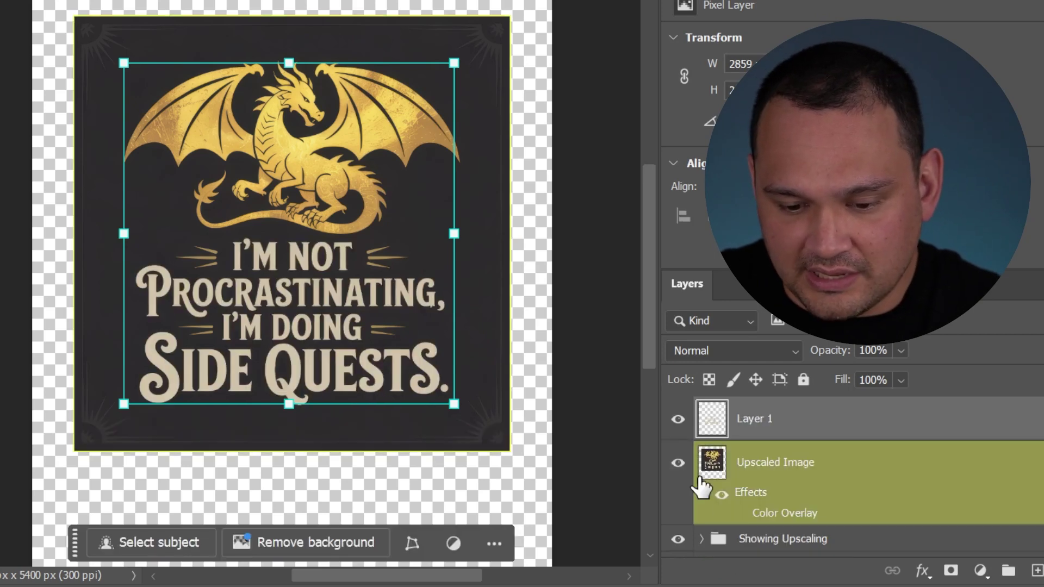
# Step: Hide Layer 1, select the gold dragon with Color Range at fuzziness 157, and copy it to Layer 2
pyautogui.click(677, 463)
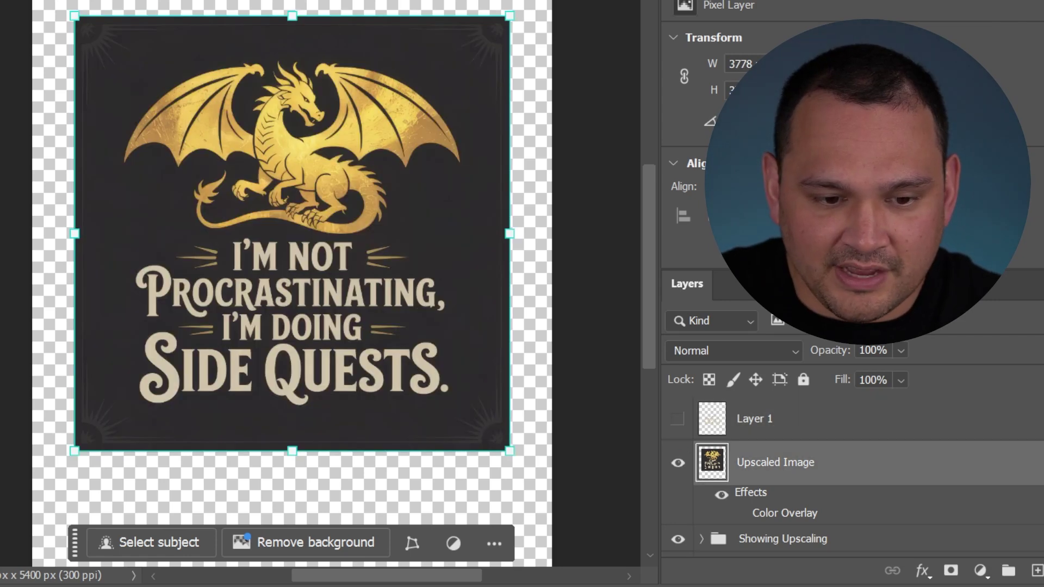
pyautogui.hotkey('alt', 's')
pyautogui.click(135, 89)
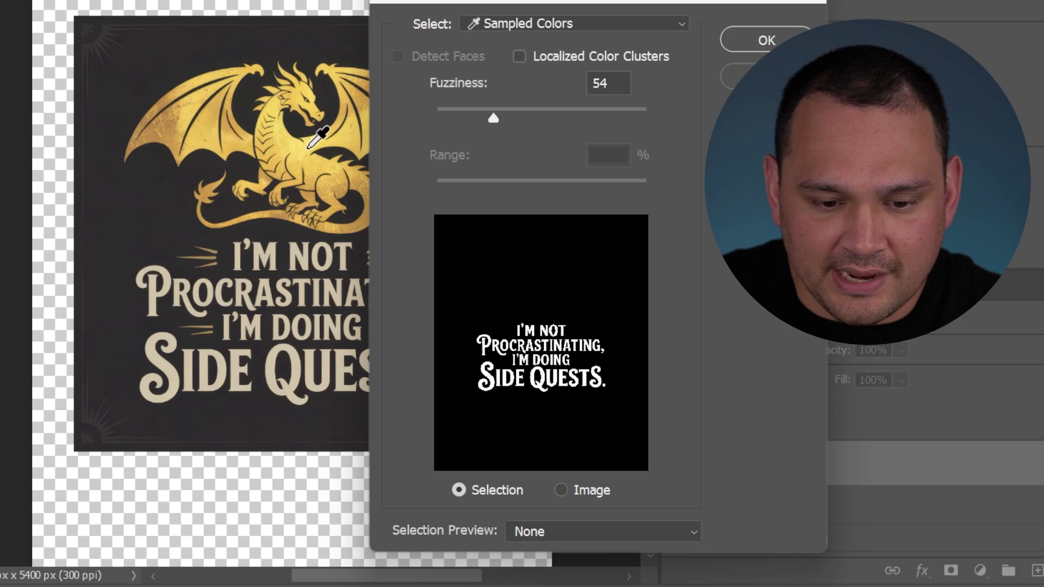
pyautogui.click(290, 145)
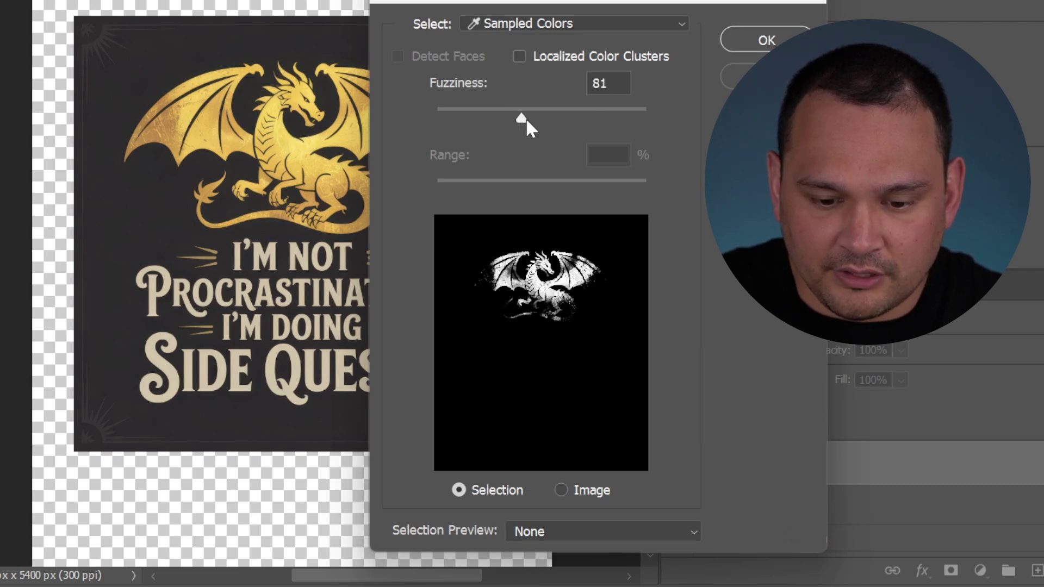
pyautogui.moveTo(526, 119); pyautogui.dragTo(601, 125)
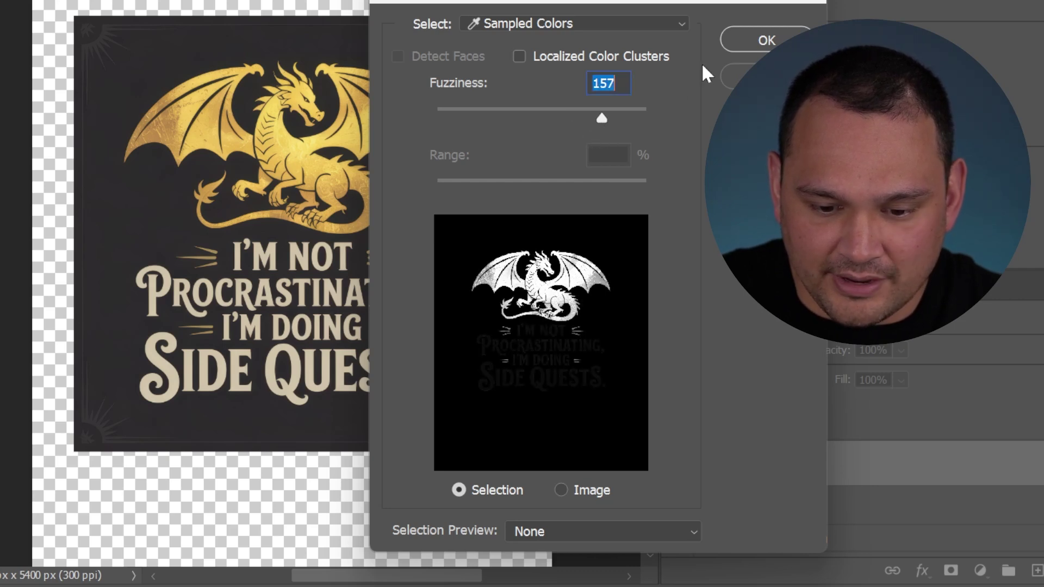
pyautogui.click(783, 38)
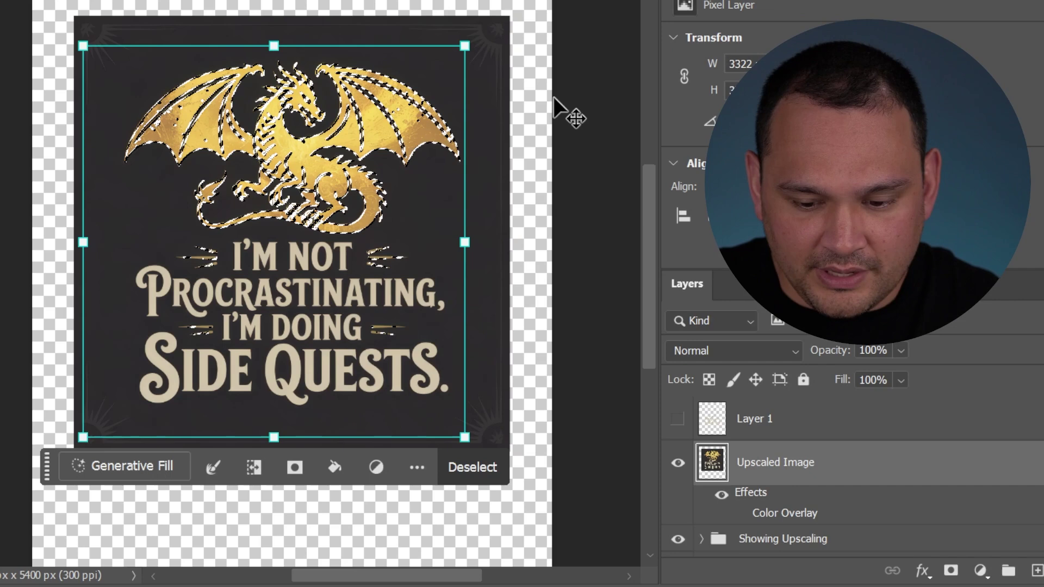
pyautogui.hotkey('ctrl', 'j')
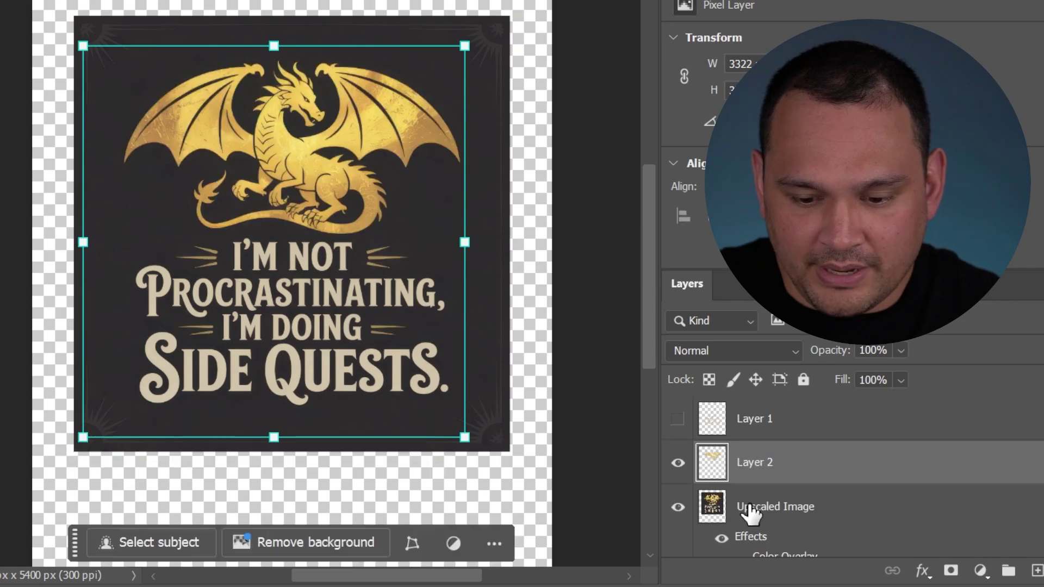
# Step: Compare the dragon-only Layer 2 with the original poster and lettering, leaving only Layer 2 visible
pyautogui.click(677, 507)
pyautogui.scroll(3, 267, 321)
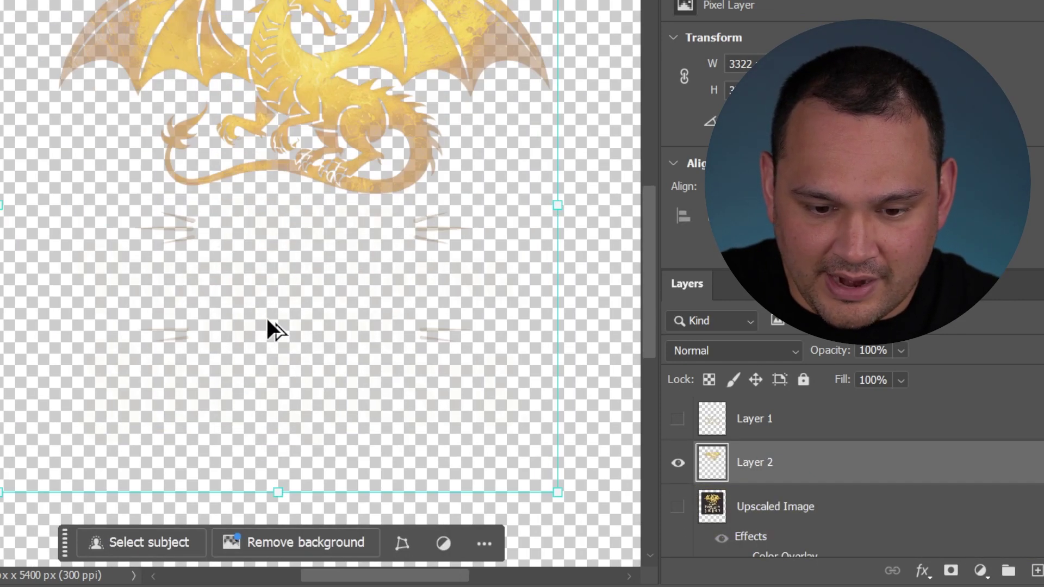
pyautogui.scroll(-1, 268, 322)
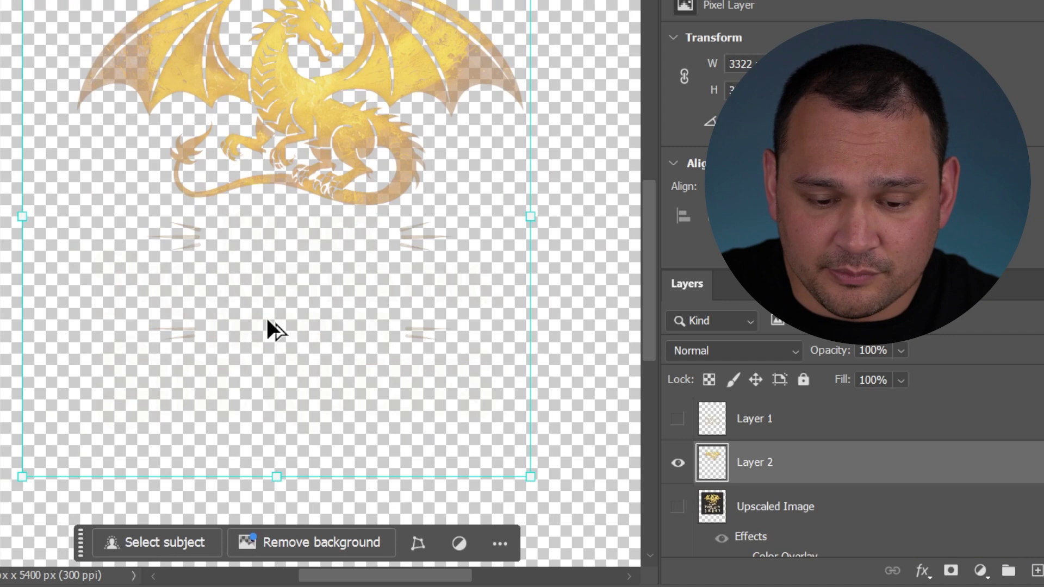
pyautogui.scroll(1, 321, 282)
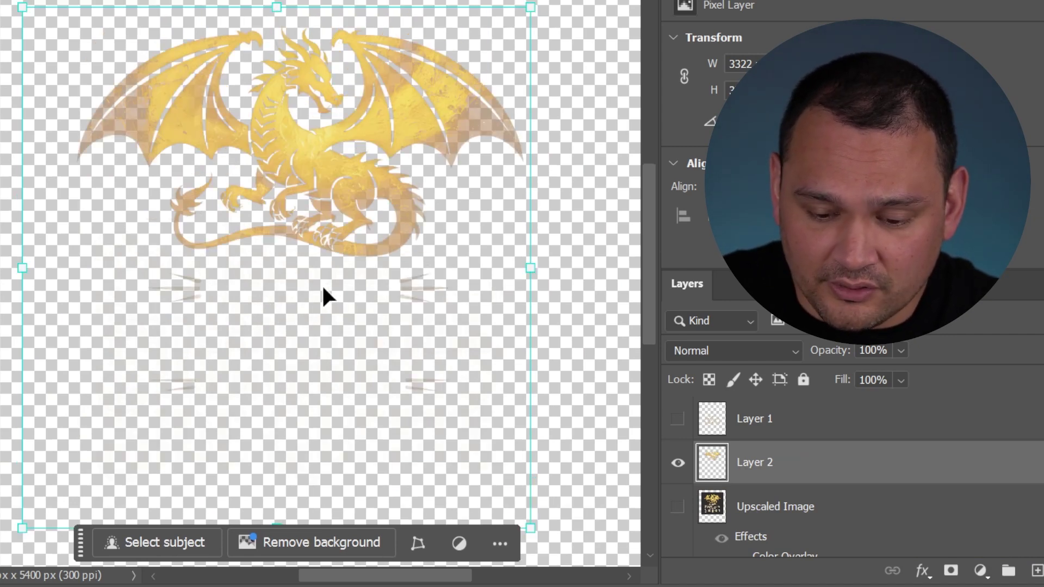
pyautogui.click(677, 462)
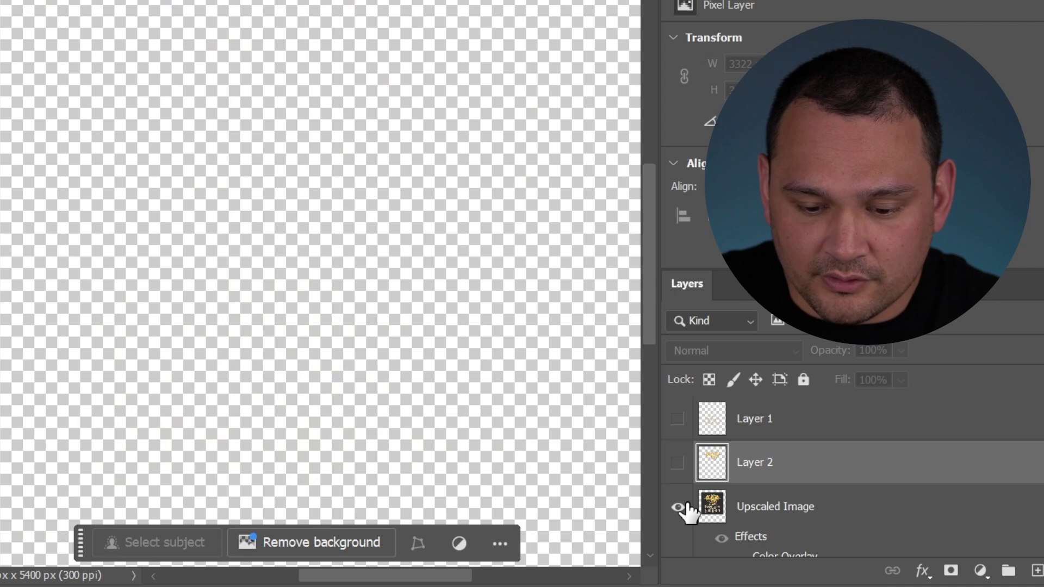
pyautogui.click(677, 507)
pyautogui.scroll(2, 275, 181)
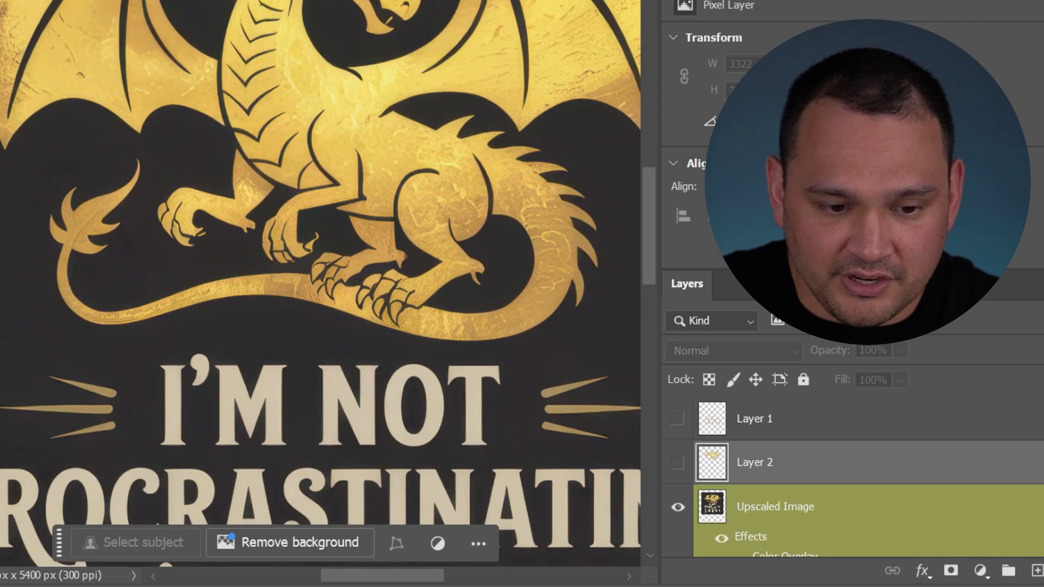
pyautogui.scroll(-3, 361, 407)
pyautogui.click(677, 506)
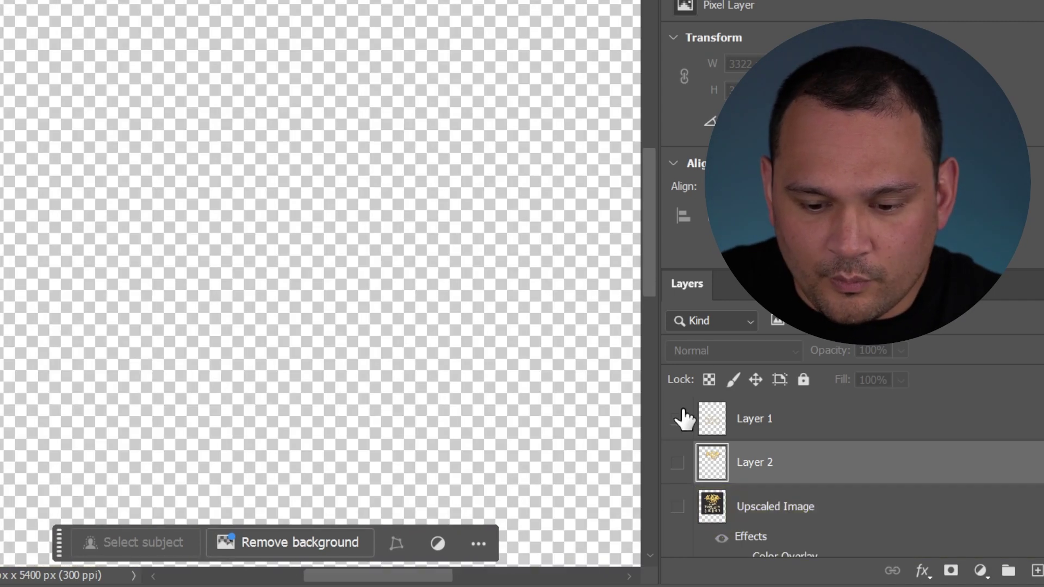
pyautogui.click(677, 418)
pyautogui.click(676, 420)
pyautogui.click(678, 462)
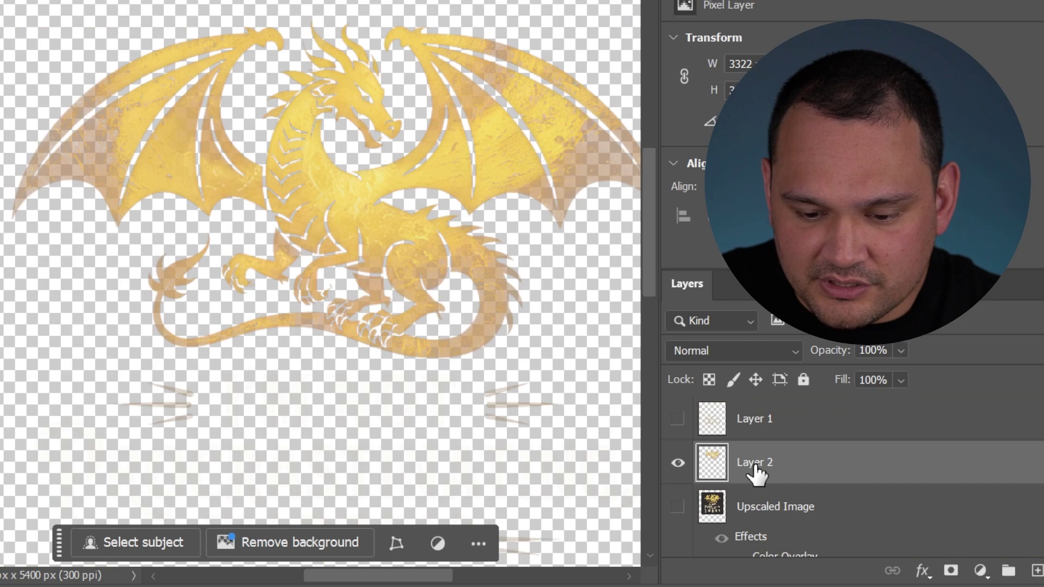
# Step: Duplicate Layer 2 twice, creating Layer 2 copy and Layer 2 copy 2, to solidify the dragon
pyautogui.rightClick(756, 471)
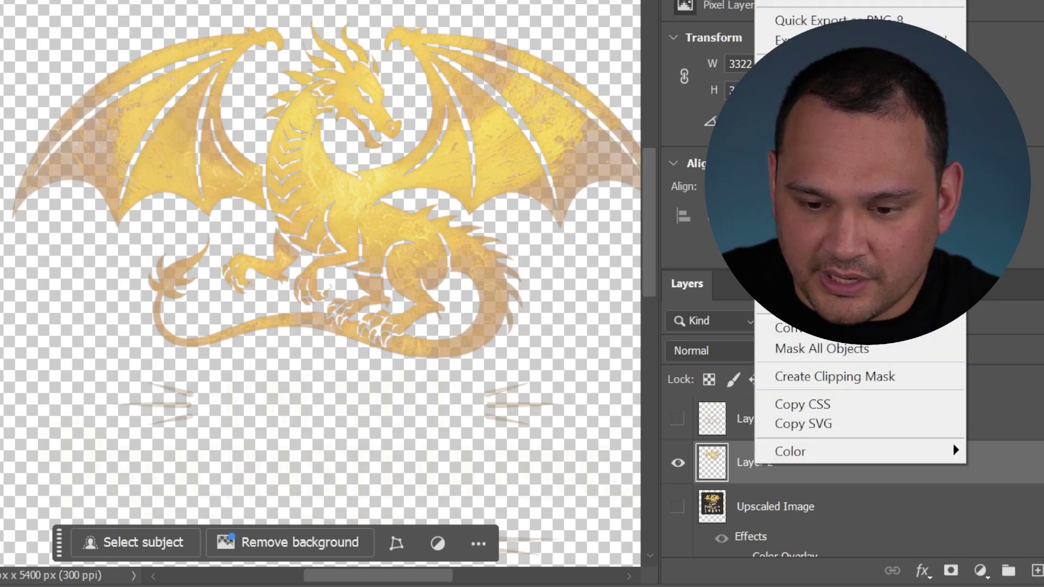
pyautogui.press('Escape')
pyautogui.hotkey('ctrl', 'j')
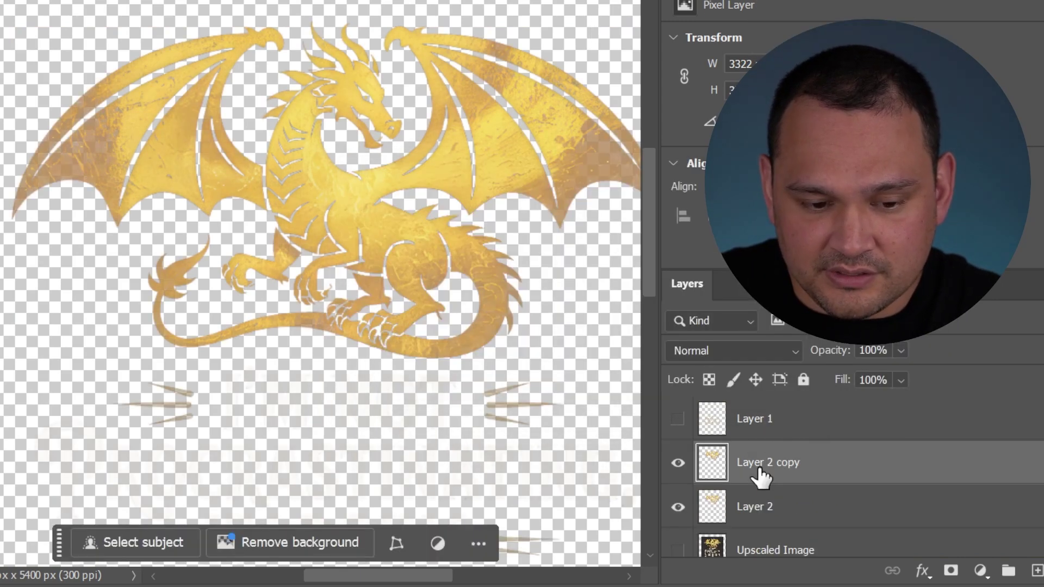
pyautogui.rightClick(759, 477)
pyautogui.click(805, 2)
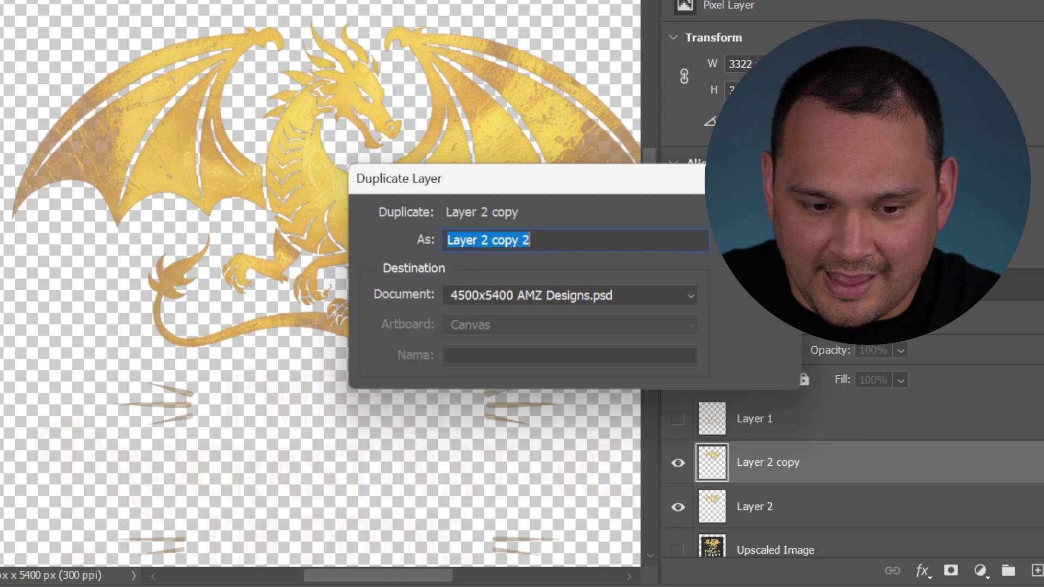
pyautogui.press('Return')
pyautogui.rightClick(767, 463)
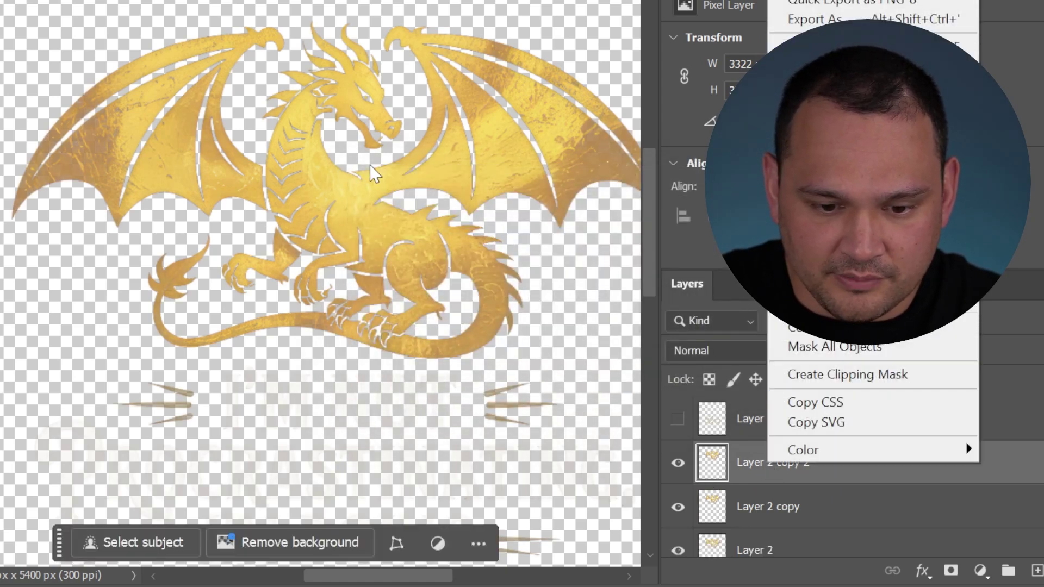
pyautogui.press('Escape')
pyautogui.scroll(-1, 781, 464)
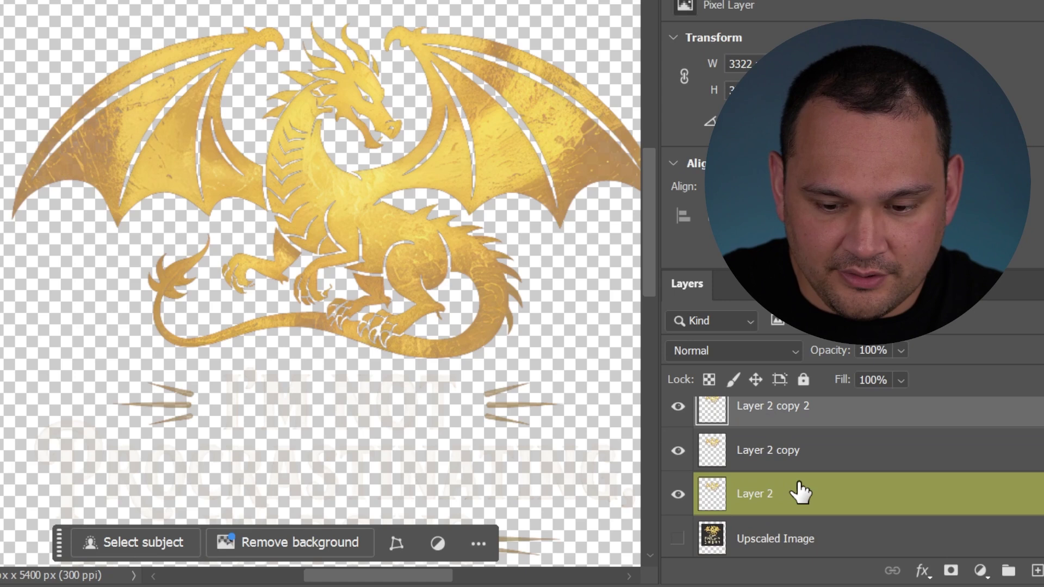
# Step: Merge the three stacked dragon layers into one smart object named Dragon
pyautogui.rightClick(799, 492)
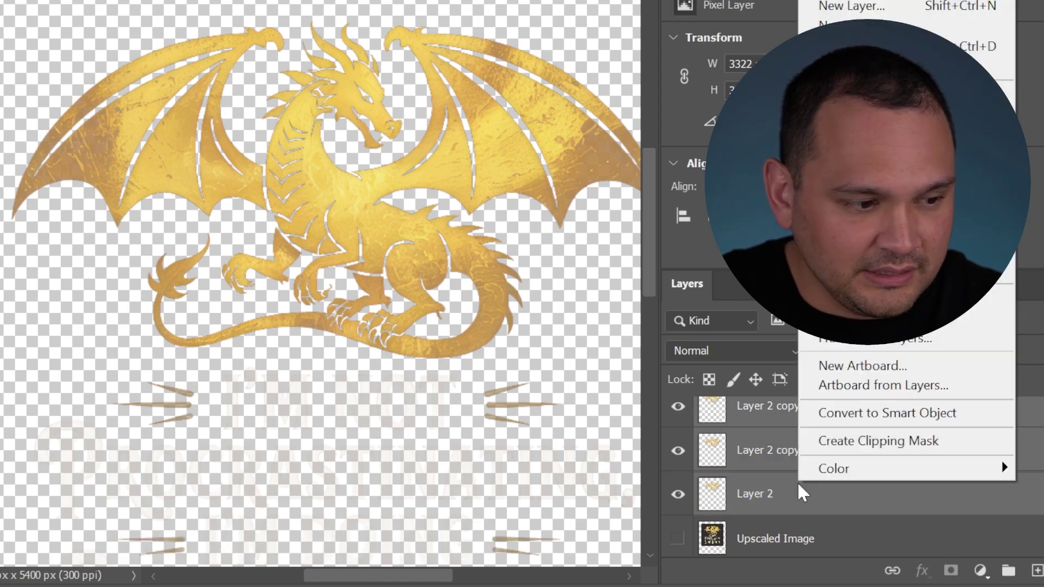
pyautogui.click(870, 413)
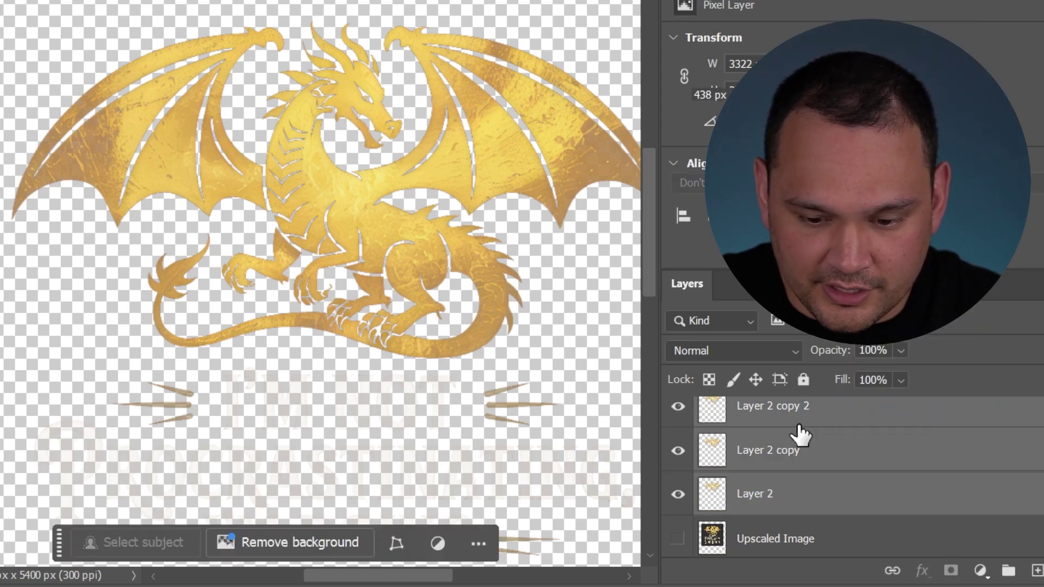
pyautogui.doubleClick(757, 419)
pyautogui.write('Dragon')
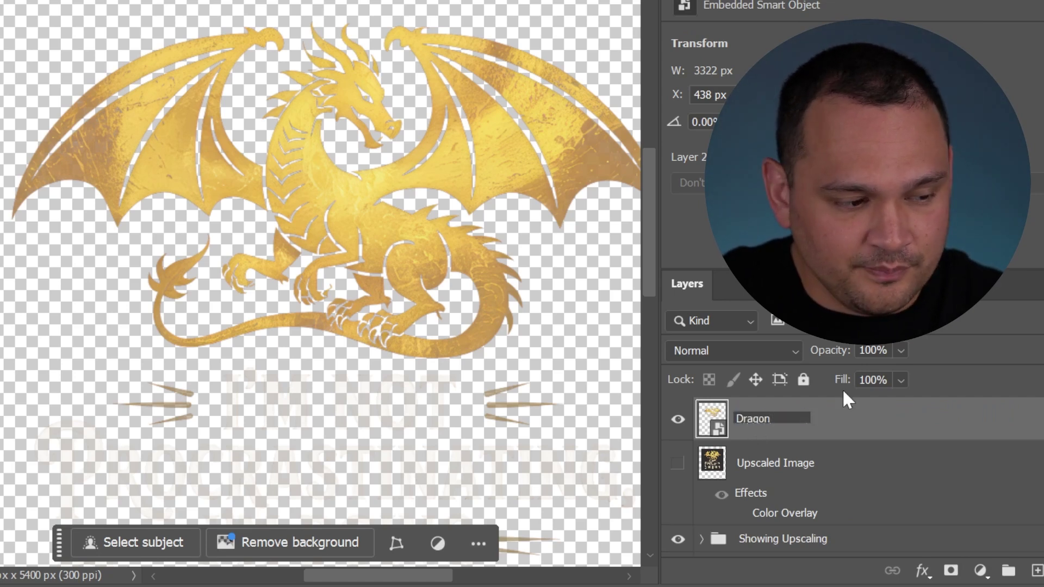
pyautogui.press('Return')
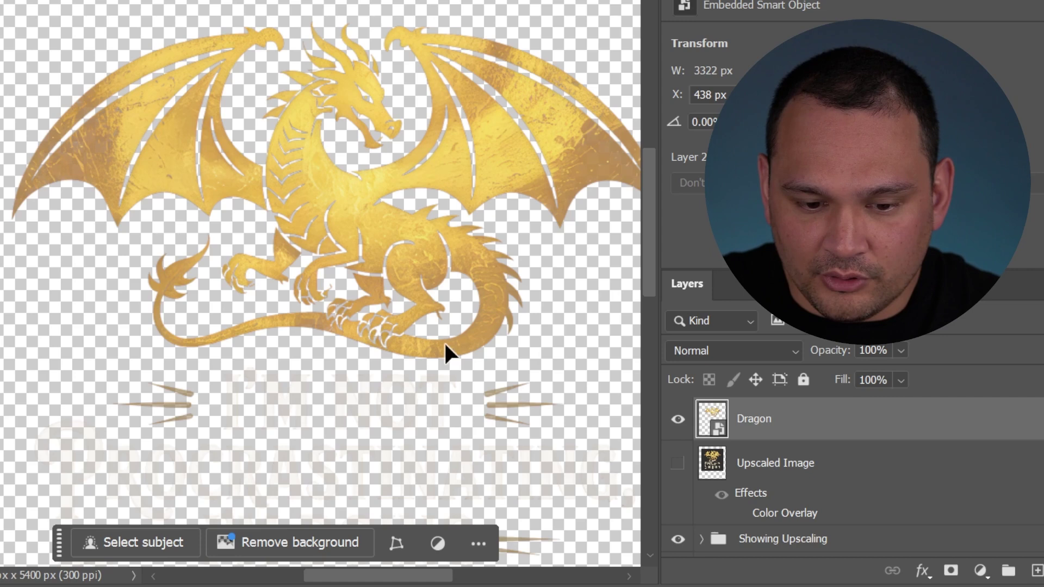
# Step: Add a new Layer 1 above the Dragon layer and make it visible
pyautogui.scroll(5, 109, 141)
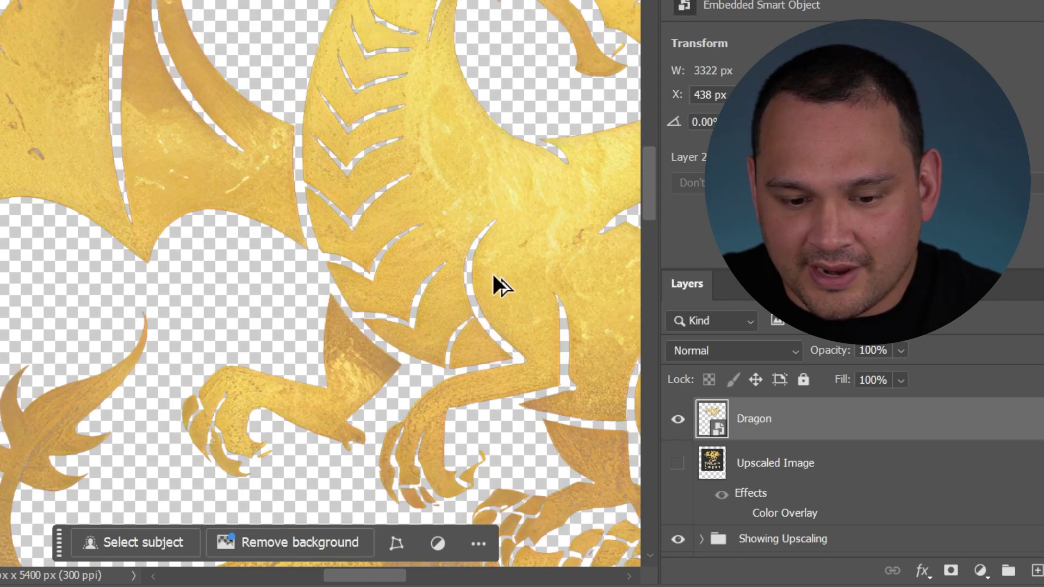
pyautogui.scroll(1, 493, 276)
pyautogui.scroll(-5, 473, 245)
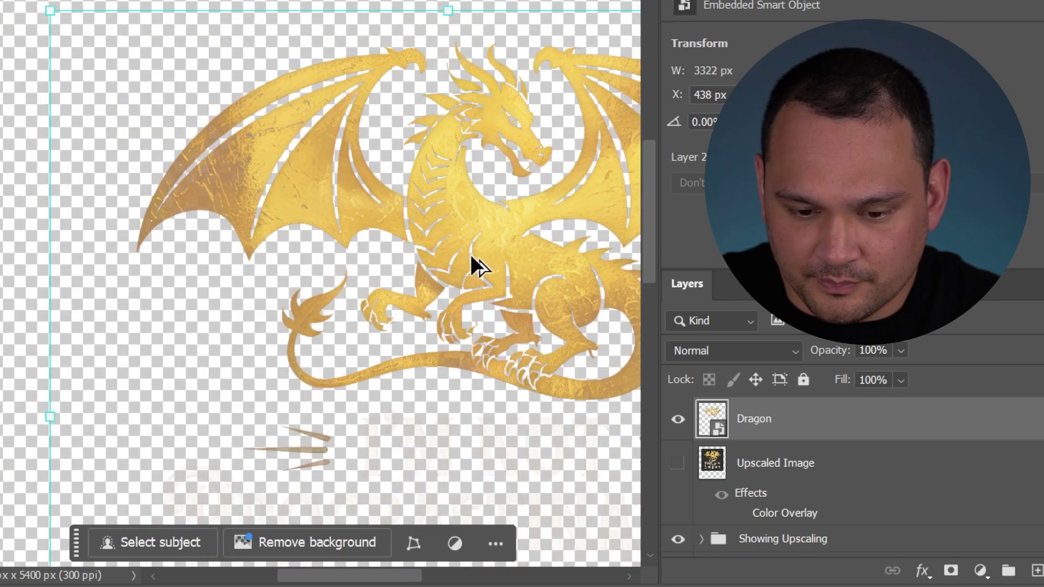
pyautogui.hotkey('ctrl', 'shift', 'alt', 'n')
pyautogui.click(678, 419)
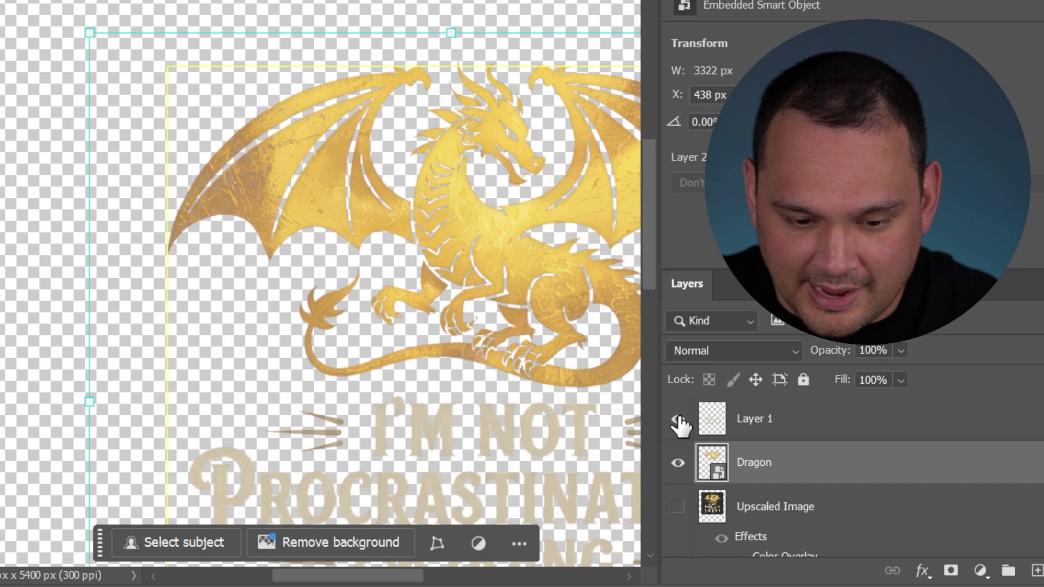
pyautogui.scroll(-3, 423, 387)
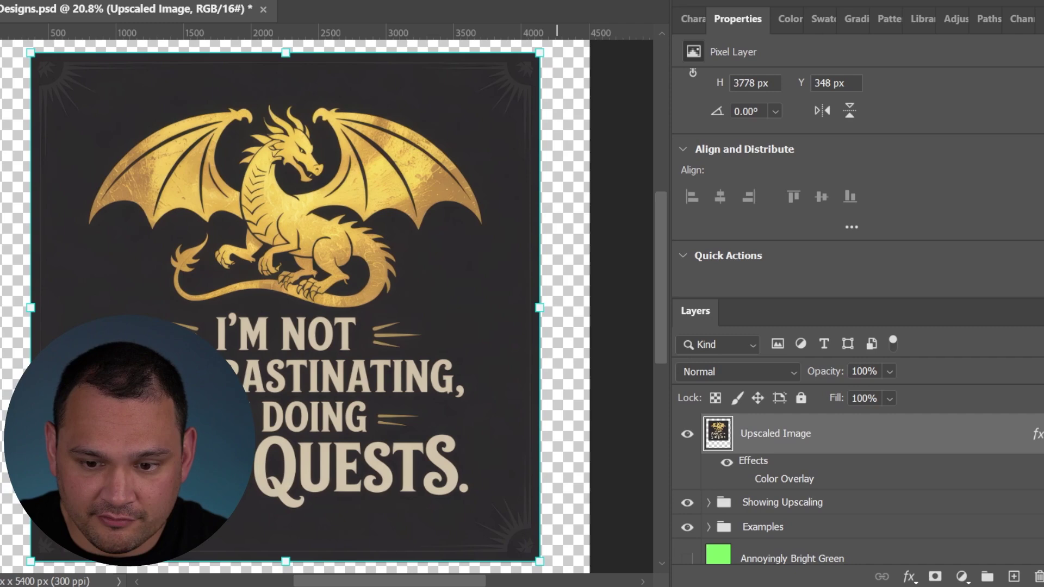
# Step: Select the Upscaled Image layer and scroll the Properties panel down to its Quick Actions
pyautogui.click(756, 434)
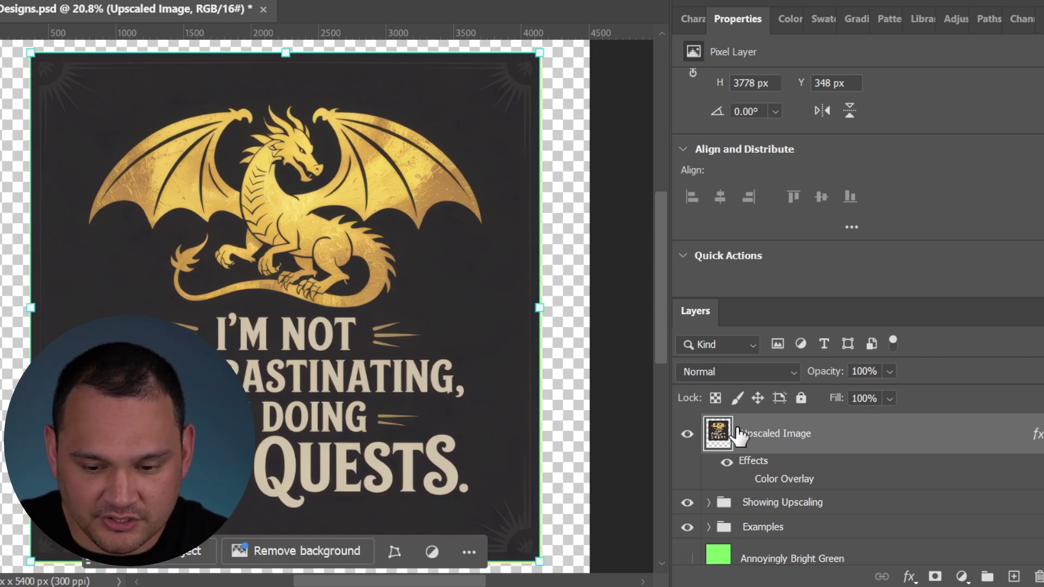
pyautogui.rightClick(800, 435)
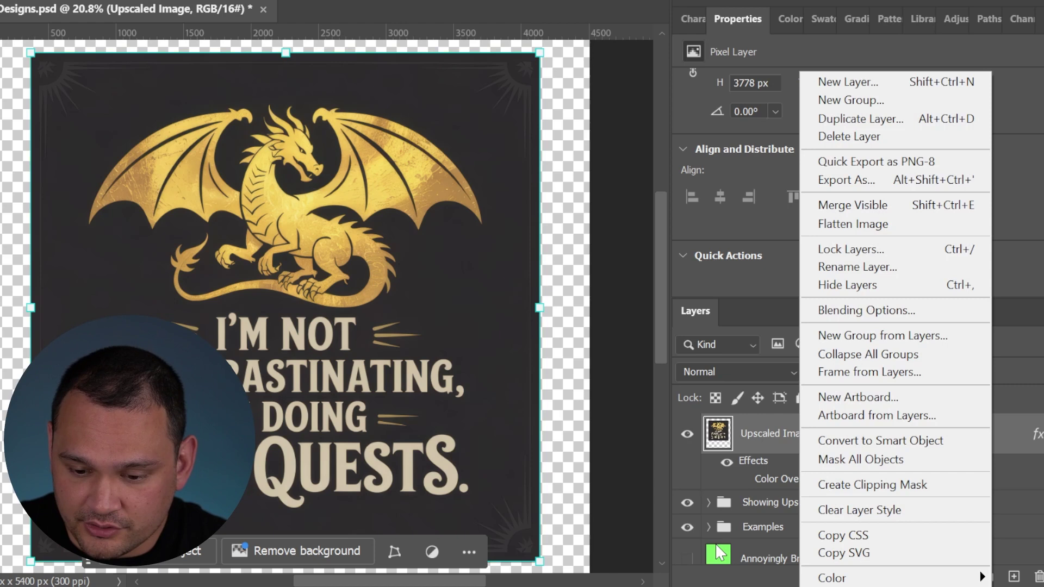
pyautogui.click(765, 430)
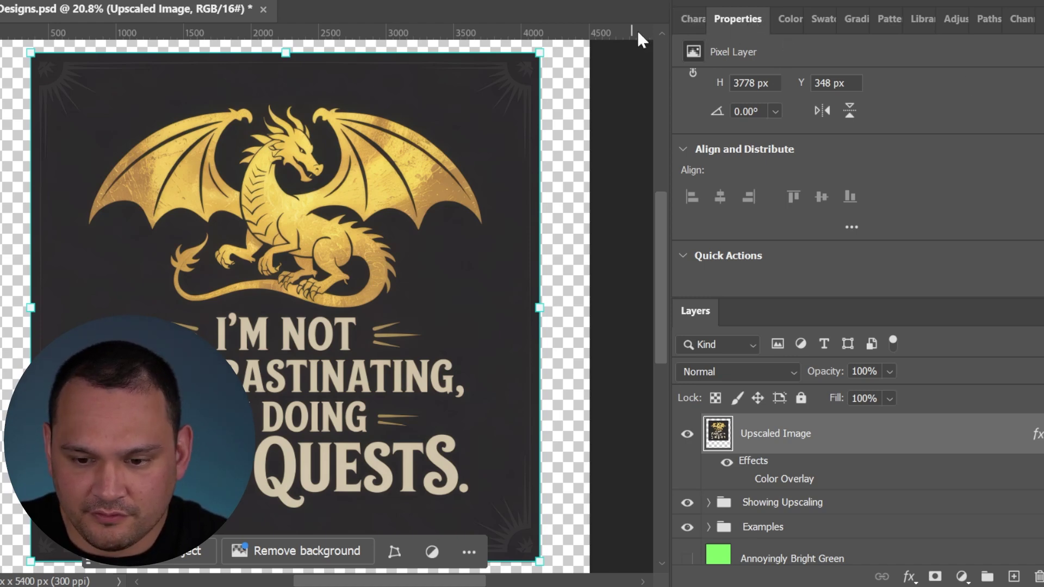
pyautogui.hotkey('alt', 'w')
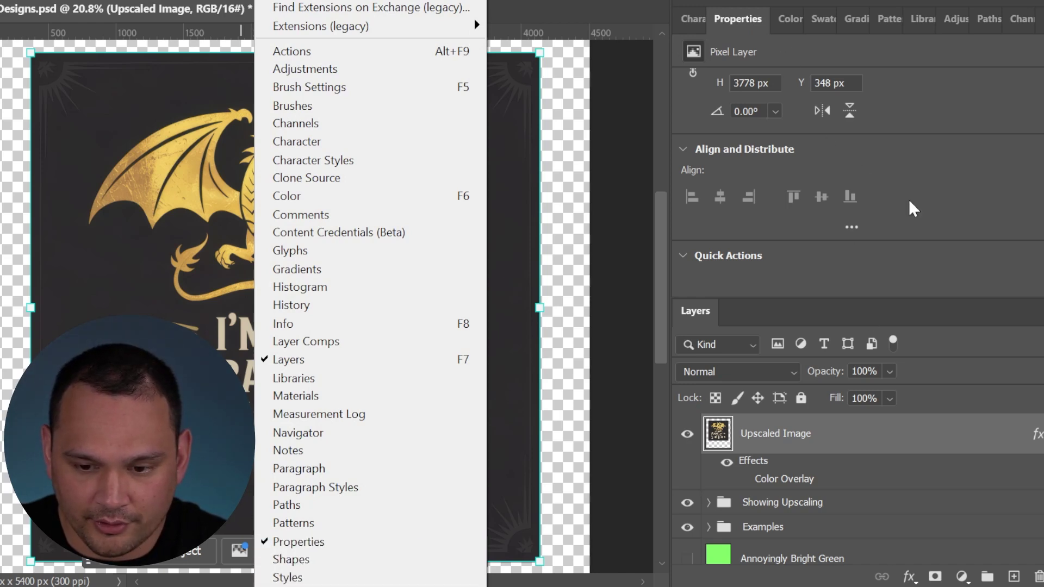
pyautogui.click(919, 173)
pyautogui.scroll(-3, 919, 166)
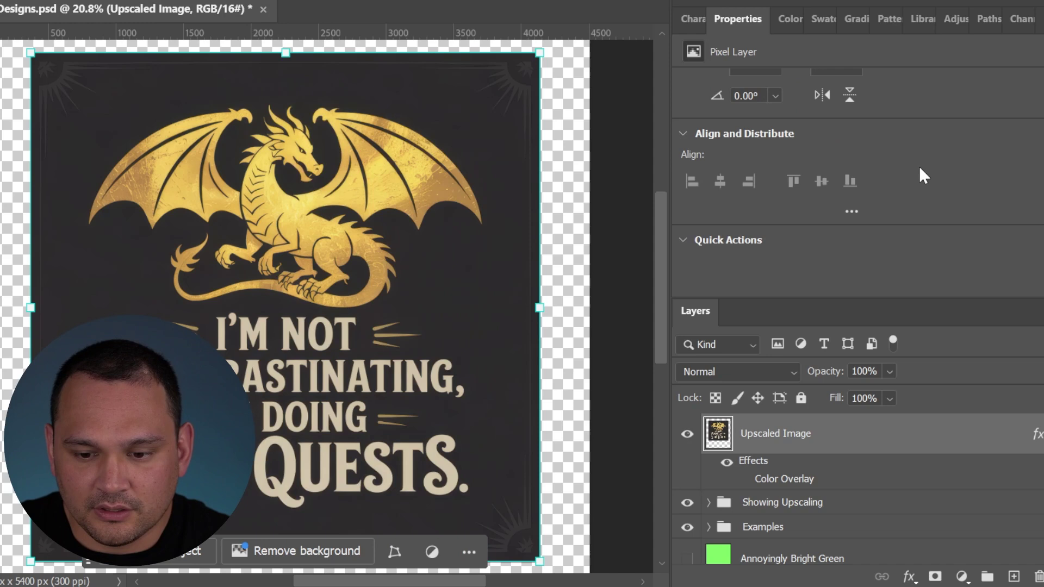
pyautogui.scroll(-1, 920, 170)
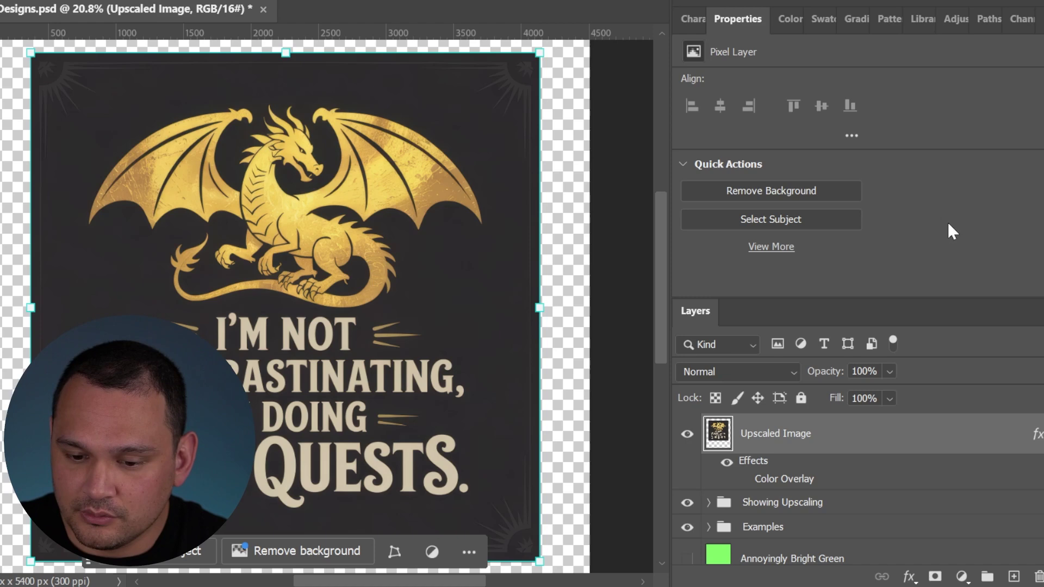
# Step: Try Select Subject on the dragon and lettering, then clear the selection with Ctrl+D
pyautogui.click(821, 223)
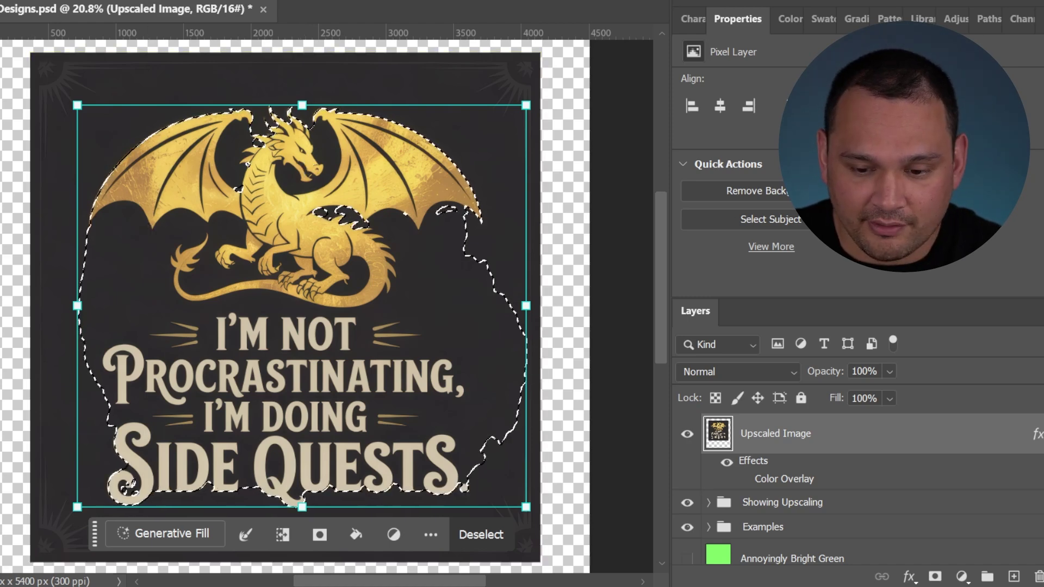
pyautogui.click(582, 193)
pyautogui.hotkey('ctrl', 'd')
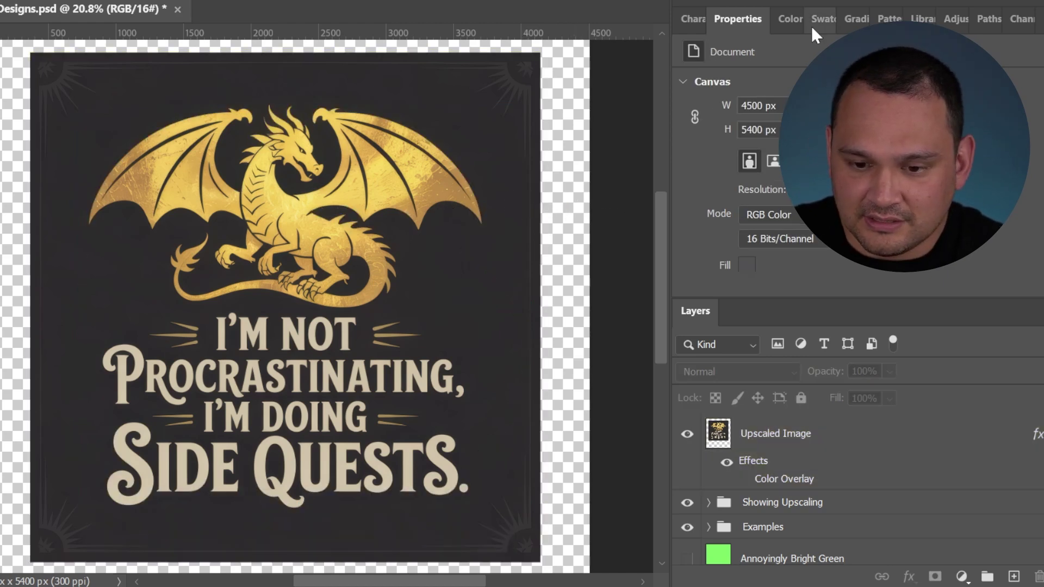
# Step: Reselect the Upscaled Image layer and apply Remove Background from Quick Actions
pyautogui.click(774, 433)
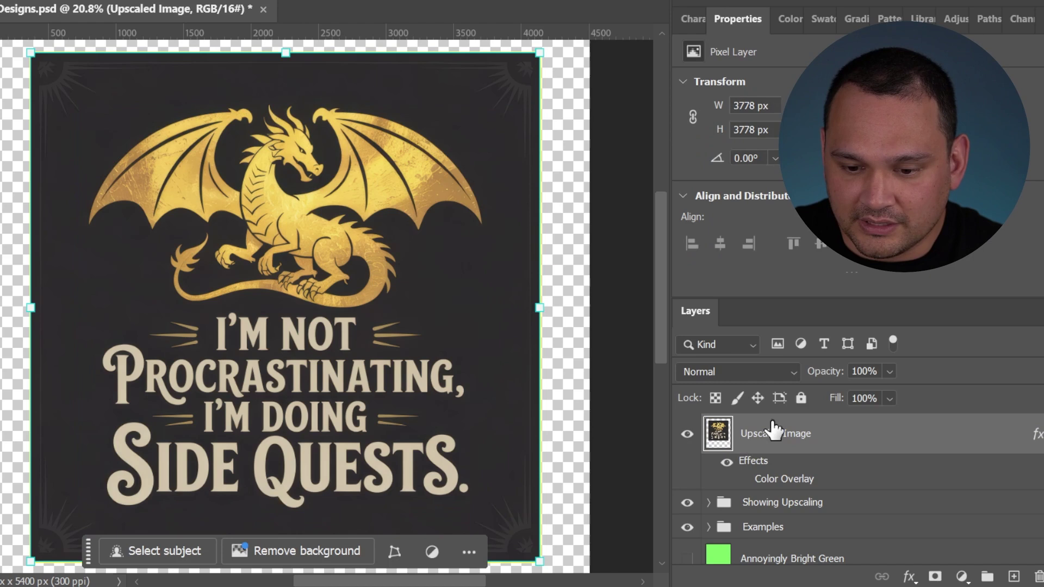
pyautogui.scroll(-3, 848, 163)
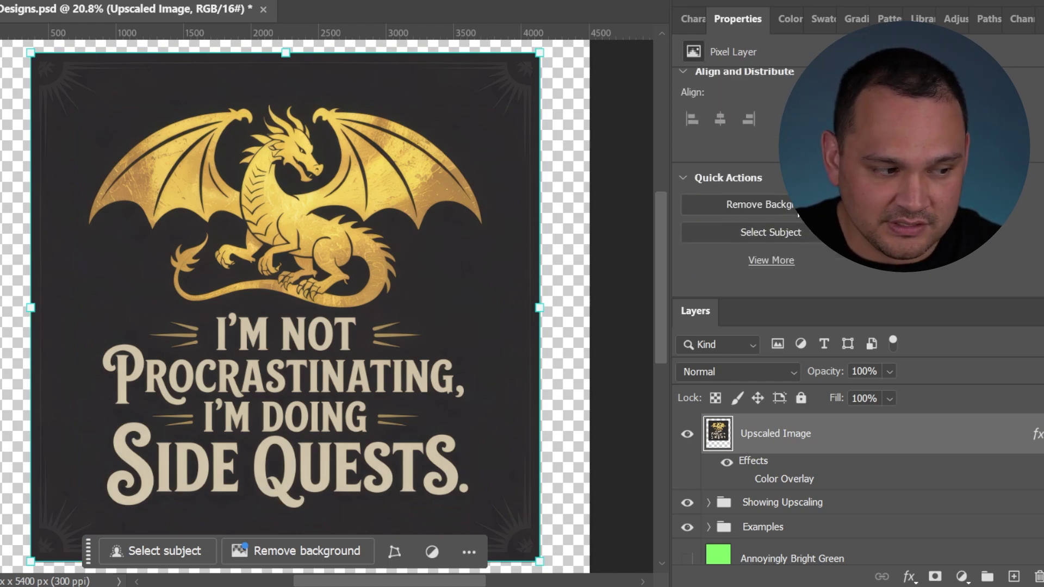
pyautogui.click(797, 215)
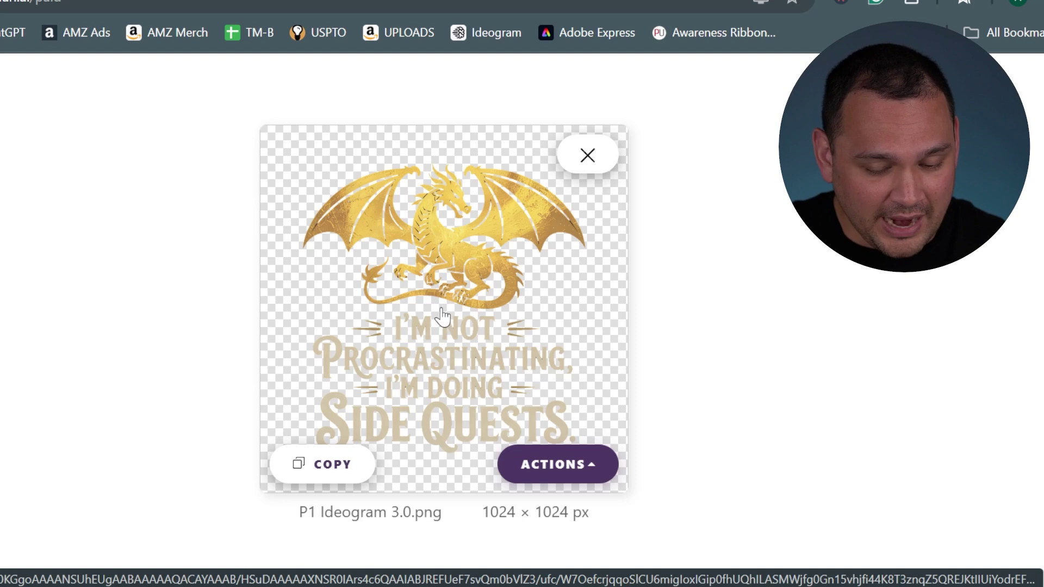
# Step: Copy the transparent P1 Ideogram 3.0.png cut-out from Pixian to the clipboard
pyautogui.click(329, 464)
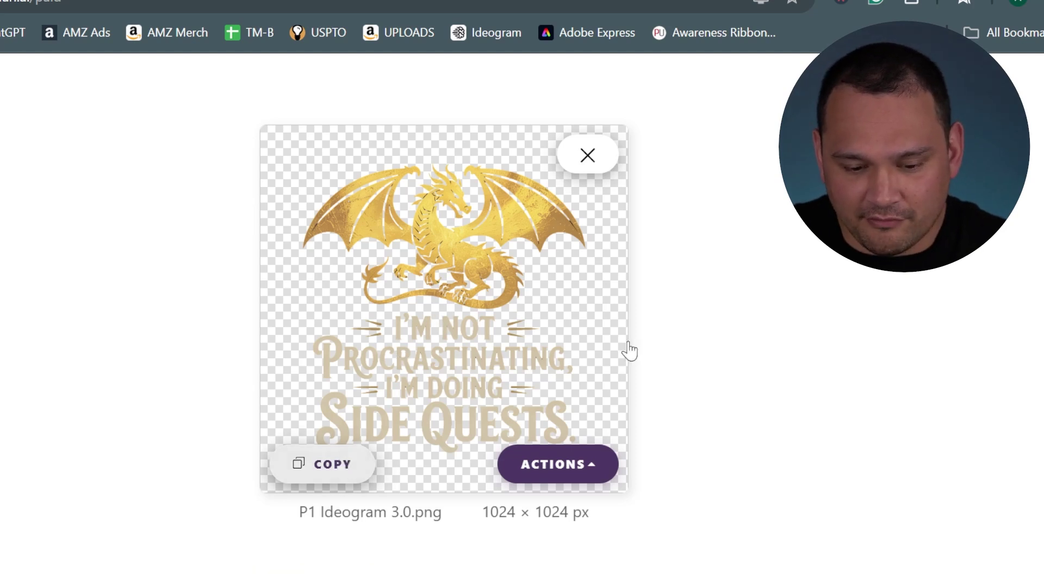
pyautogui.click(325, 466)
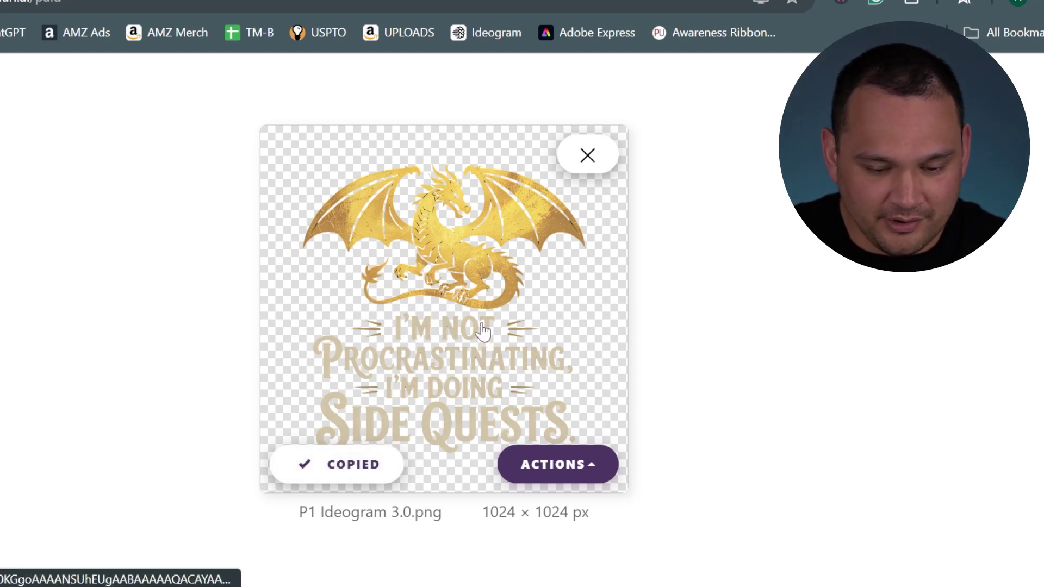
# Step: Hide Upscaled Image, paste the Pixian cutout as a layer, and scale it to about 3174 × 3259 px
pyautogui.hotkey('alt', 'Tab')
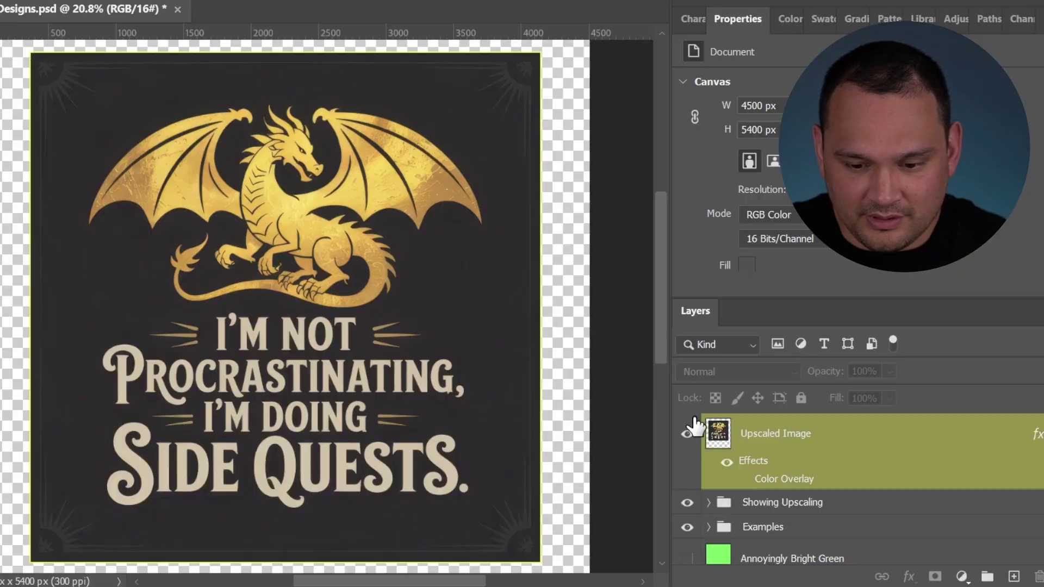
pyautogui.click(687, 433)
pyautogui.hotkey('ctrl', 'v')
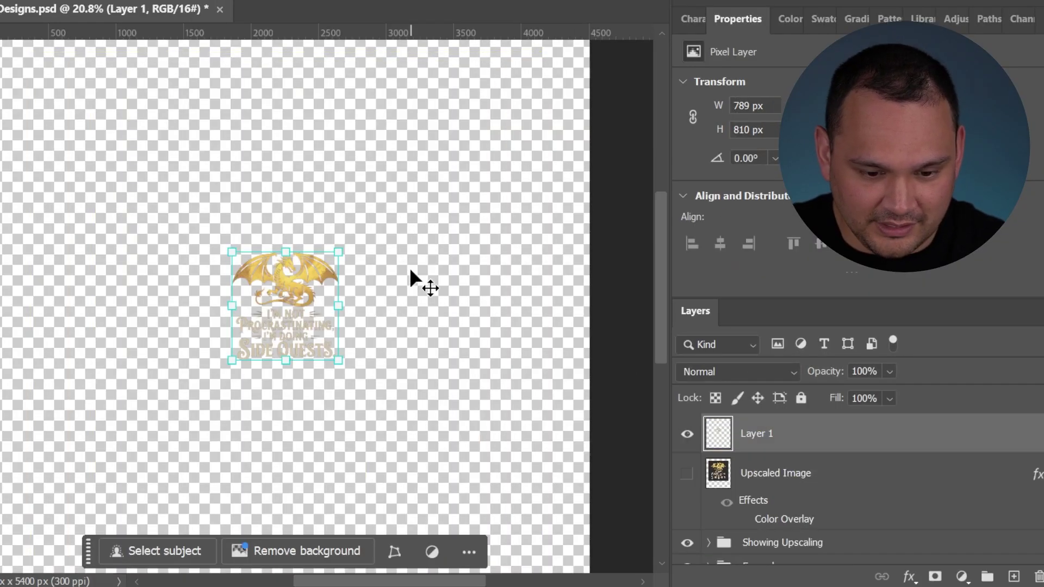
pyautogui.moveTo(335, 251); pyautogui.dragTo(498, 87)
pyautogui.moveTo(232, 360); pyautogui.dragTo(70, 526)
pyautogui.press('Return')
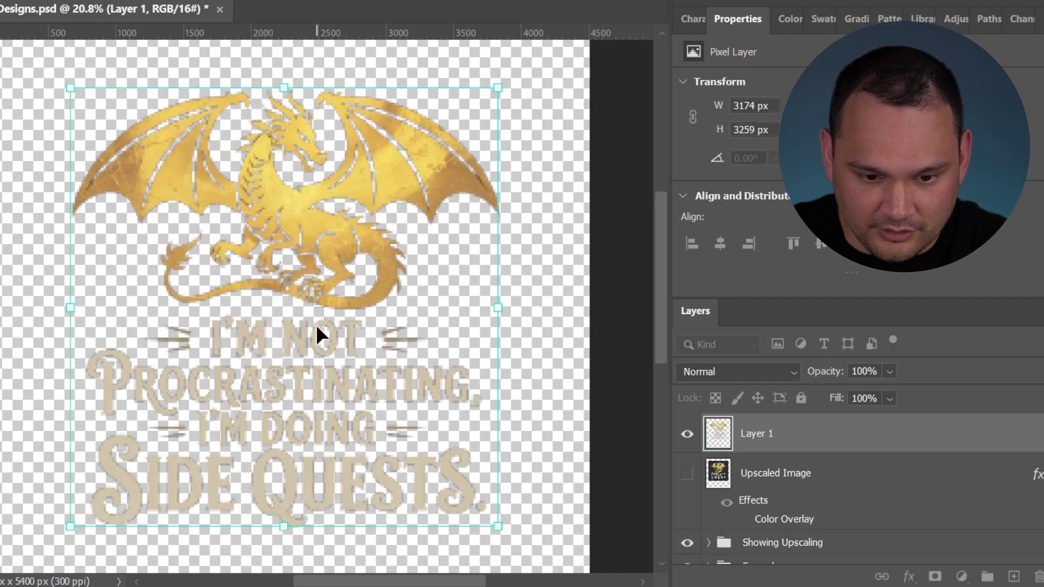
# Step: Zoom in and pan across the dragon's head, body and lettering to inspect the cutout edges, then fit the canvas
pyautogui.scroll(5, 293, 191)
pyautogui.scroll(8, 294, 190)
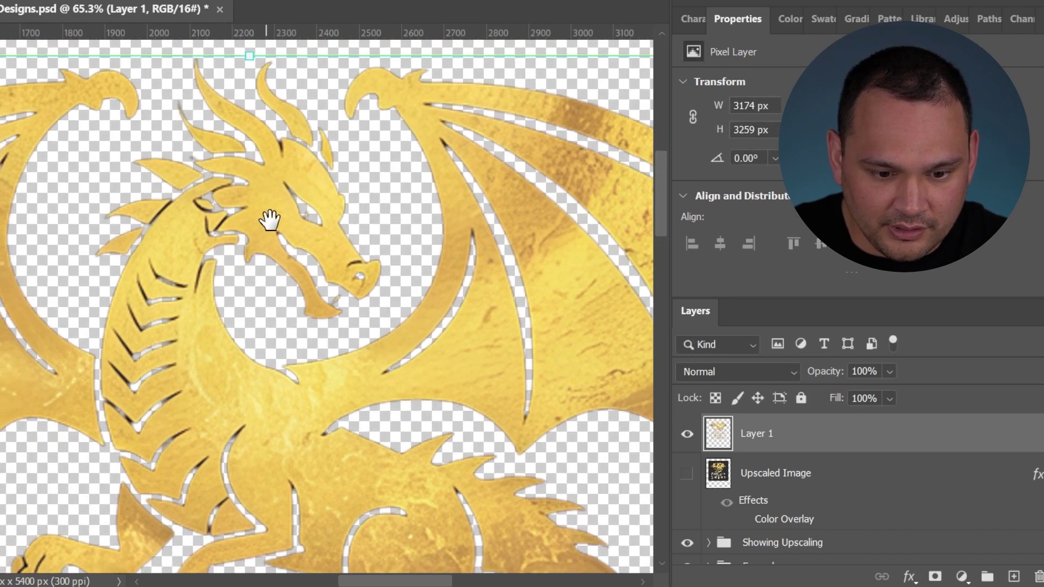
pyautogui.moveTo(269, 221); pyautogui.dragTo(293, 212)
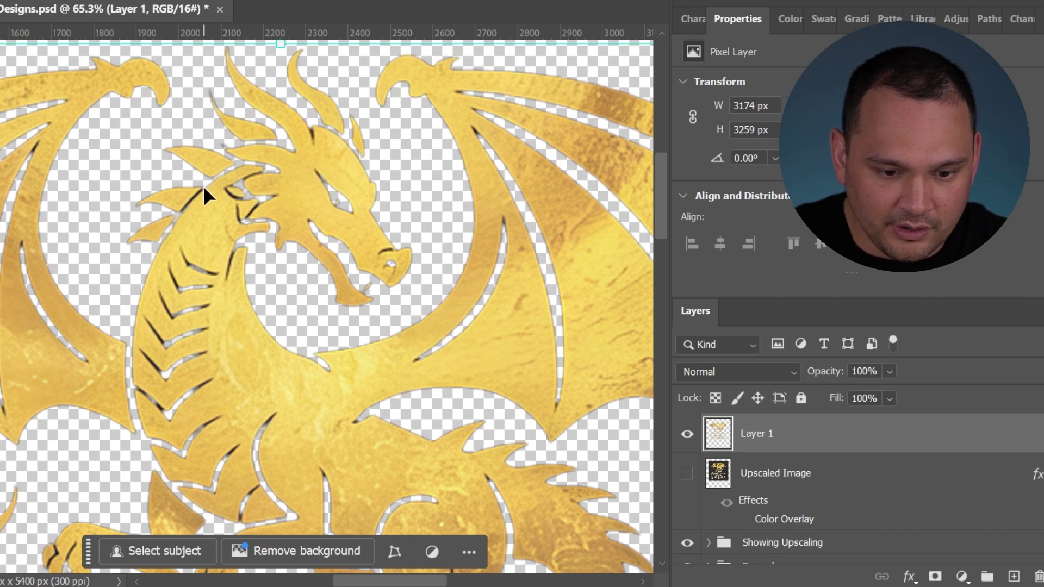
pyautogui.moveTo(142, 291); pyautogui.dragTo(112, 282)
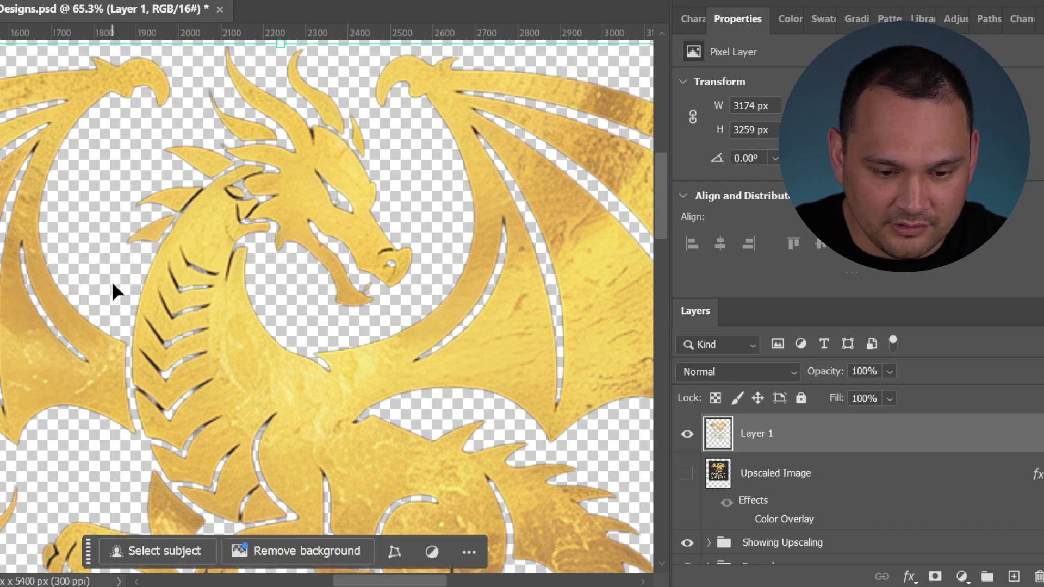
pyautogui.moveTo(396, 332); pyautogui.dragTo(180, 103)
pyautogui.moveTo(209, 244); pyautogui.dragTo(301, 232)
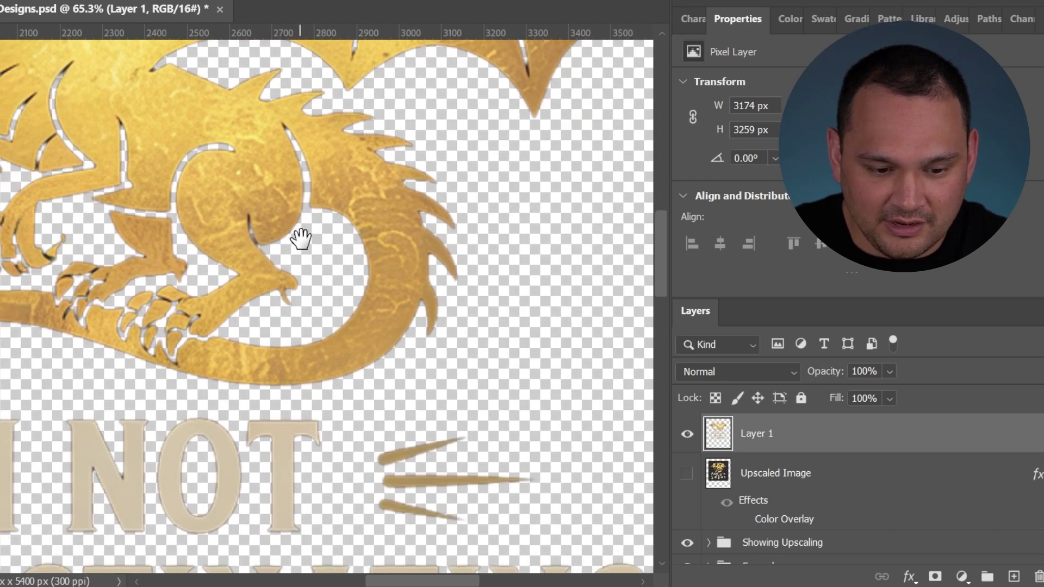
pyautogui.hotkey('ctrl', '0')
pyautogui.click(70, 257)
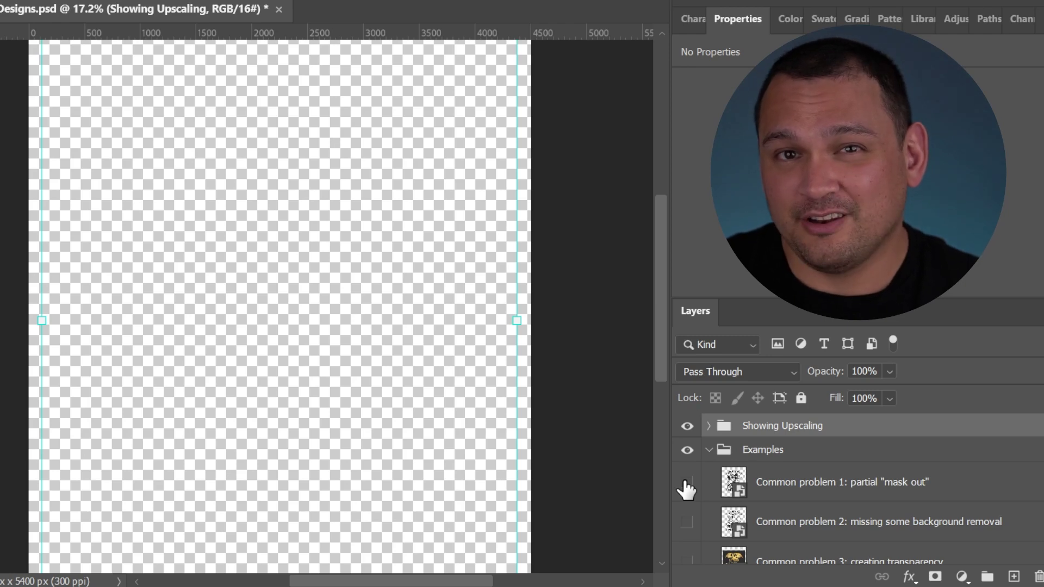
# Step: Show the bright green backdrop and raccoon example, and select the Common problem 1: partial "mask out" layer
pyautogui.click(687, 483)
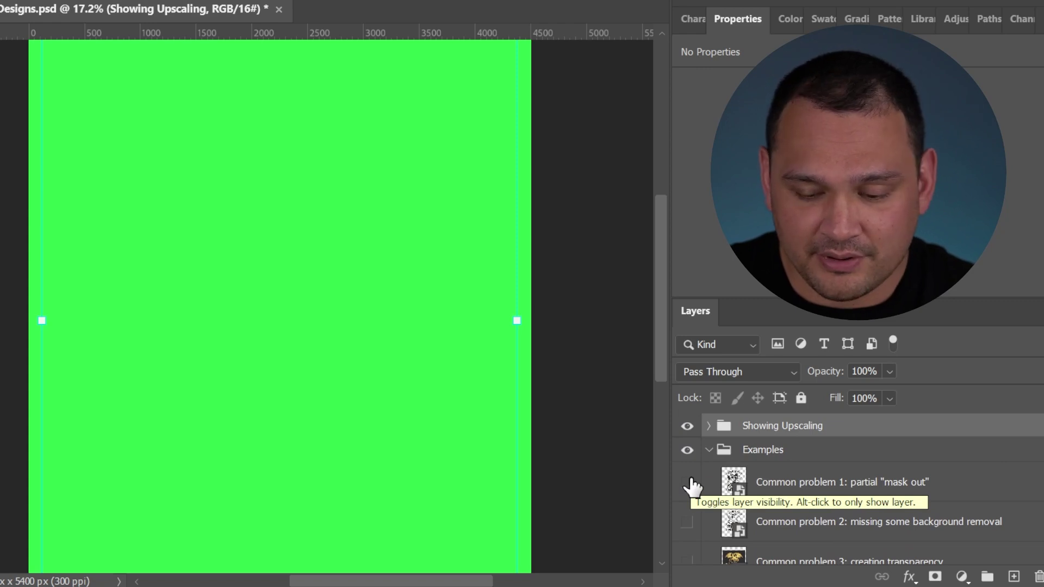
pyautogui.click(688, 483)
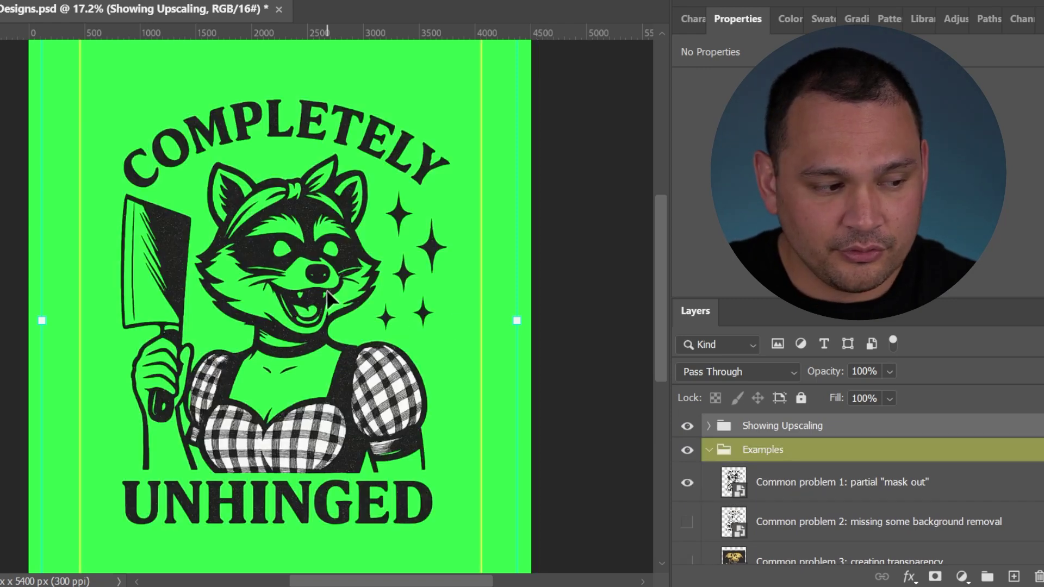
pyautogui.click(709, 482)
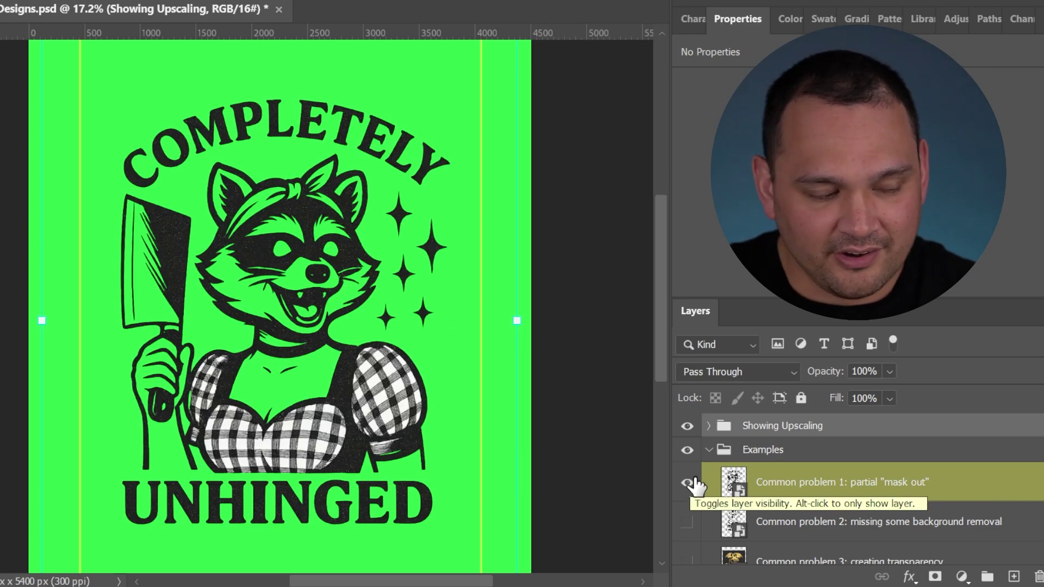
pyautogui.click(778, 490)
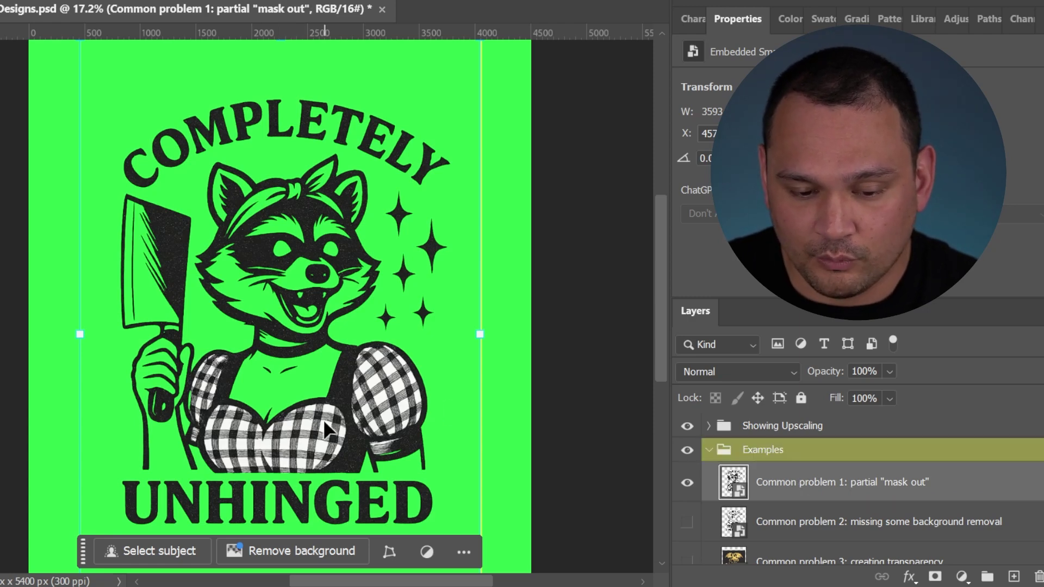
pyautogui.press('F2')
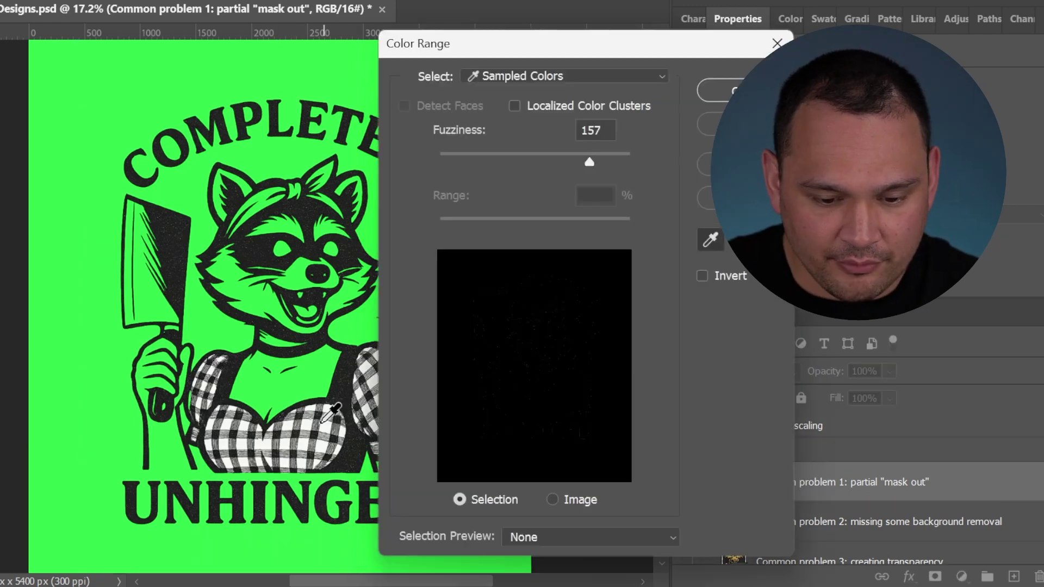
pyautogui.press('Return')
pyautogui.scroll(10, 308, 423)
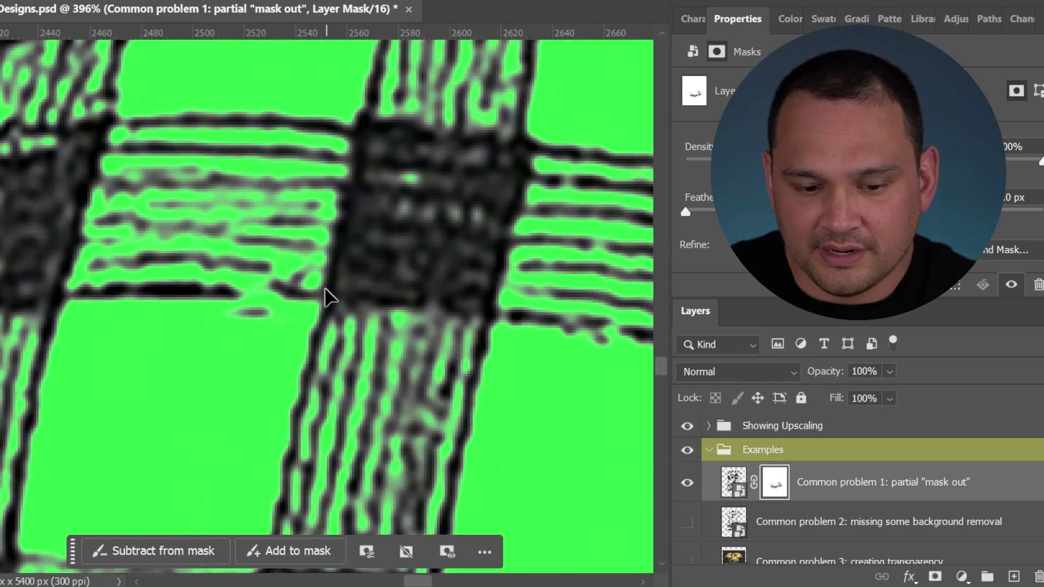
pyautogui.scroll(-8, 354, 325)
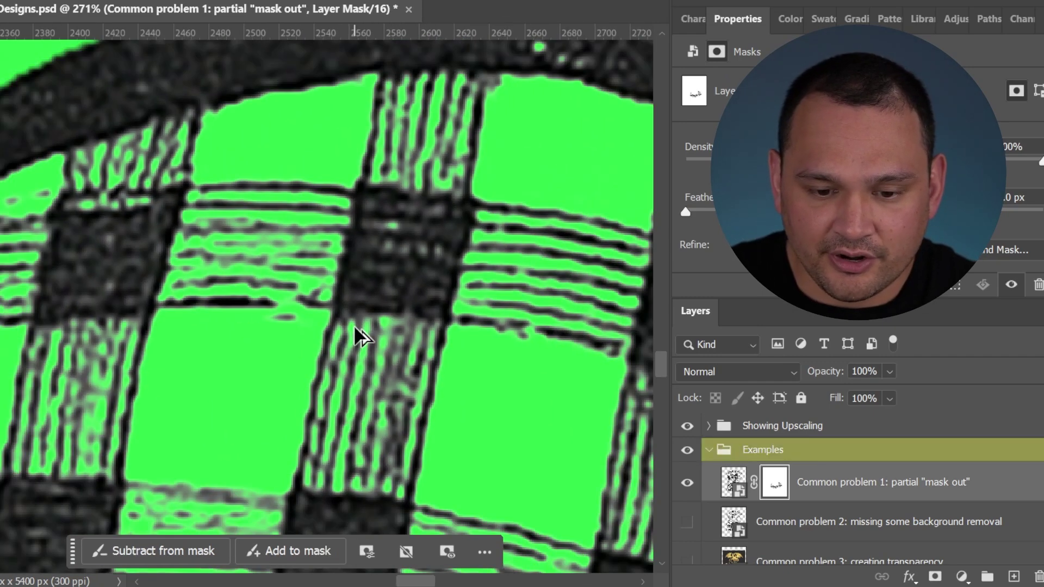
pyautogui.scroll(-8, 351, 325)
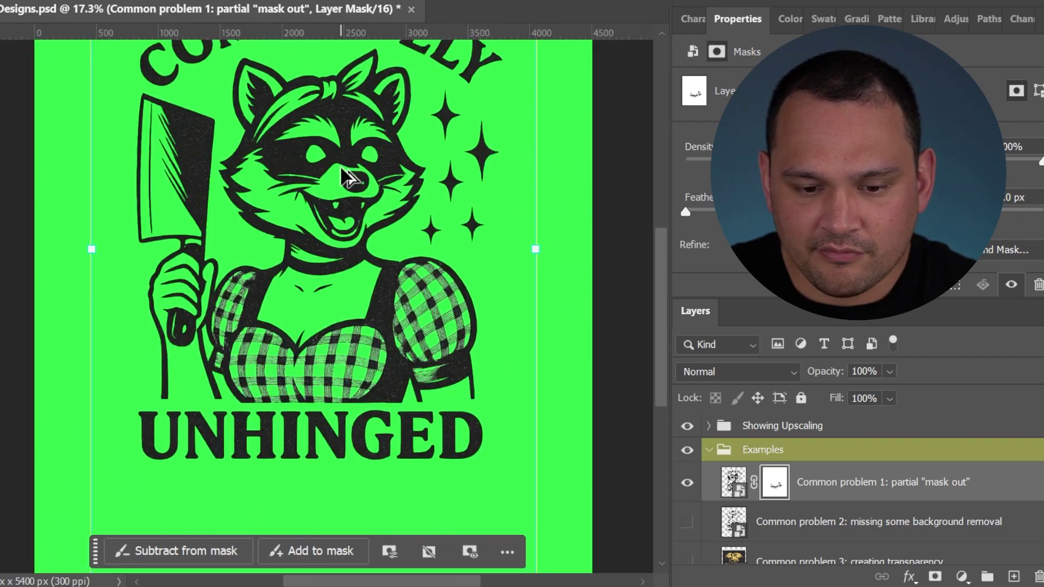
pyautogui.scroll(7, 331, 177)
pyautogui.scroll(-5, 359, 365)
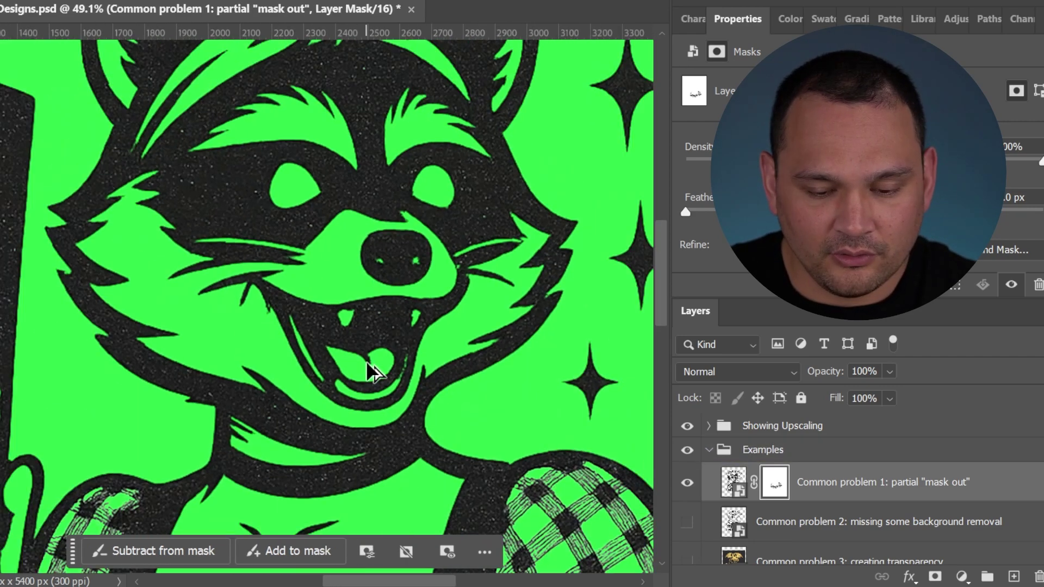
pyautogui.scroll(-1, 393, 418)
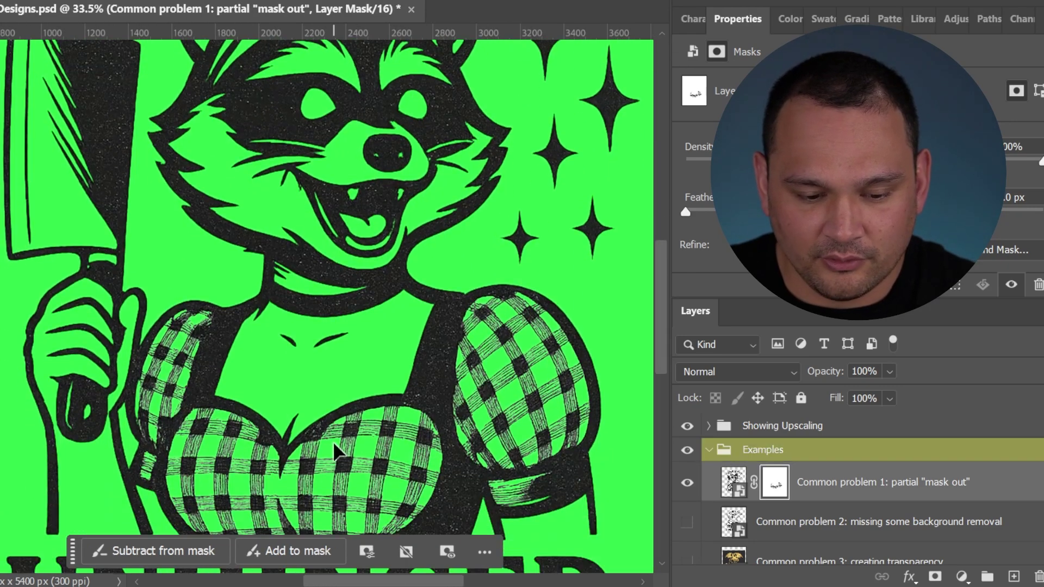
pyautogui.scroll(-2, 342, 419)
pyautogui.scroll(-1, 342, 415)
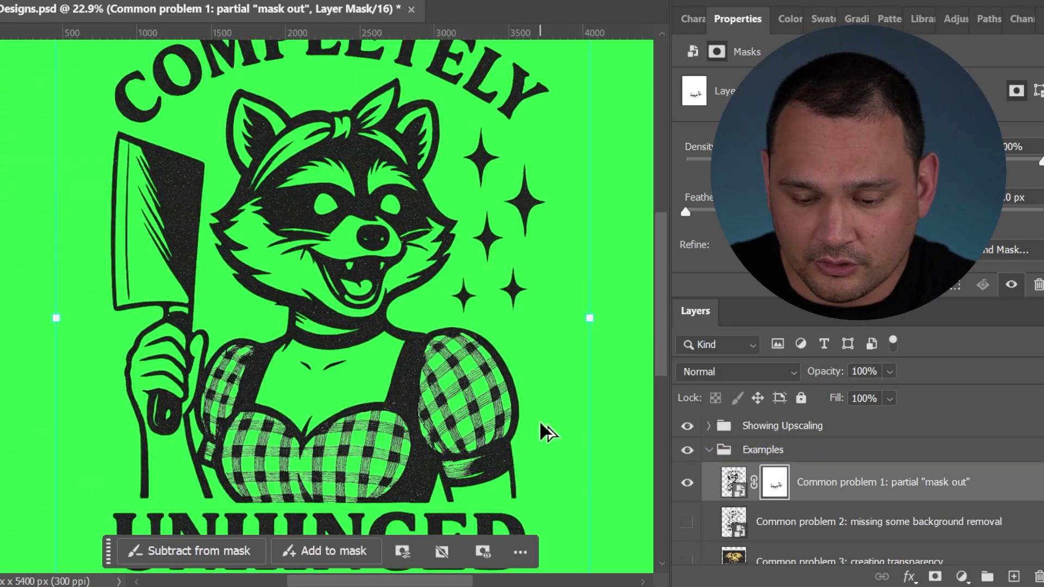
pyautogui.scroll(-1, 400, 419)
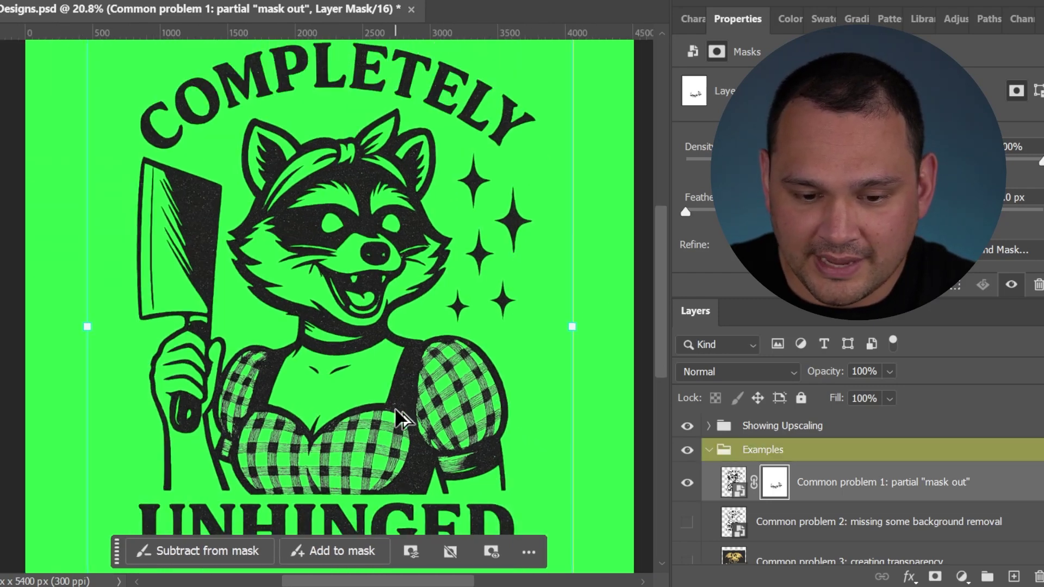
# Step: Apply a black Color Overlay layer style to Common problem 1 through Blending Options
pyautogui.rightClick(848, 486)
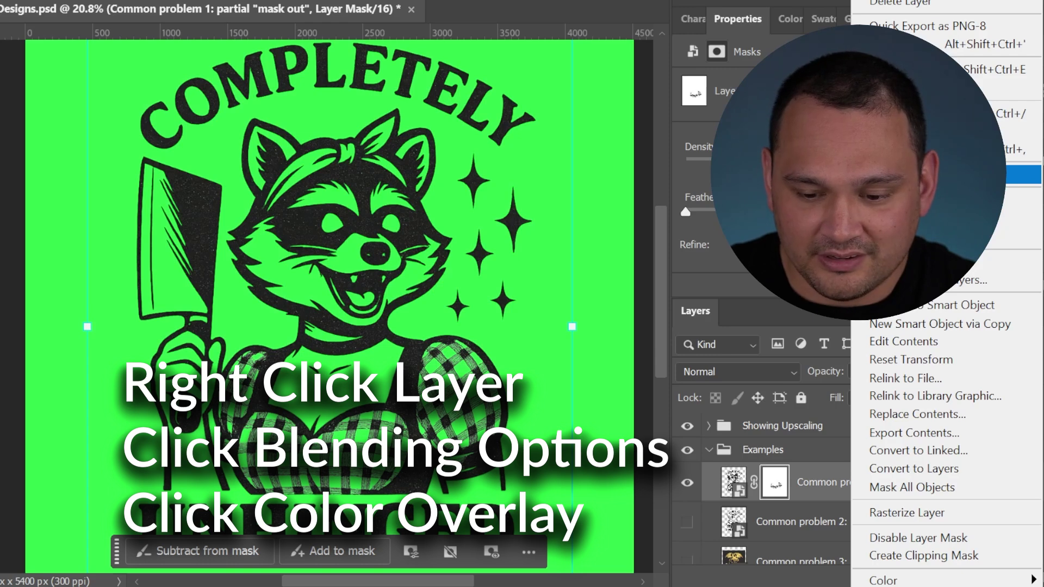
pyautogui.click(924, 174)
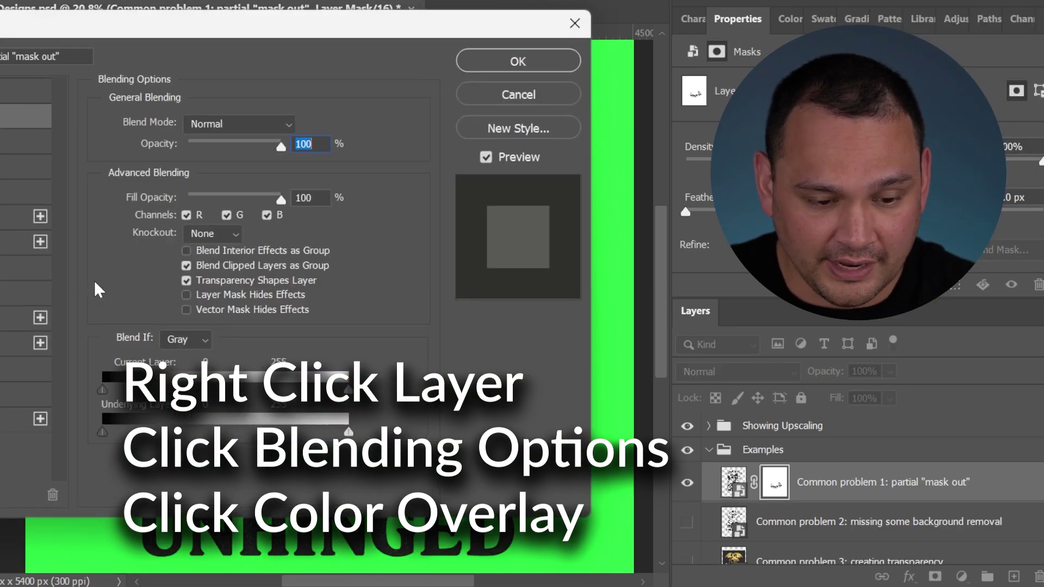
pyautogui.click(22, 317)
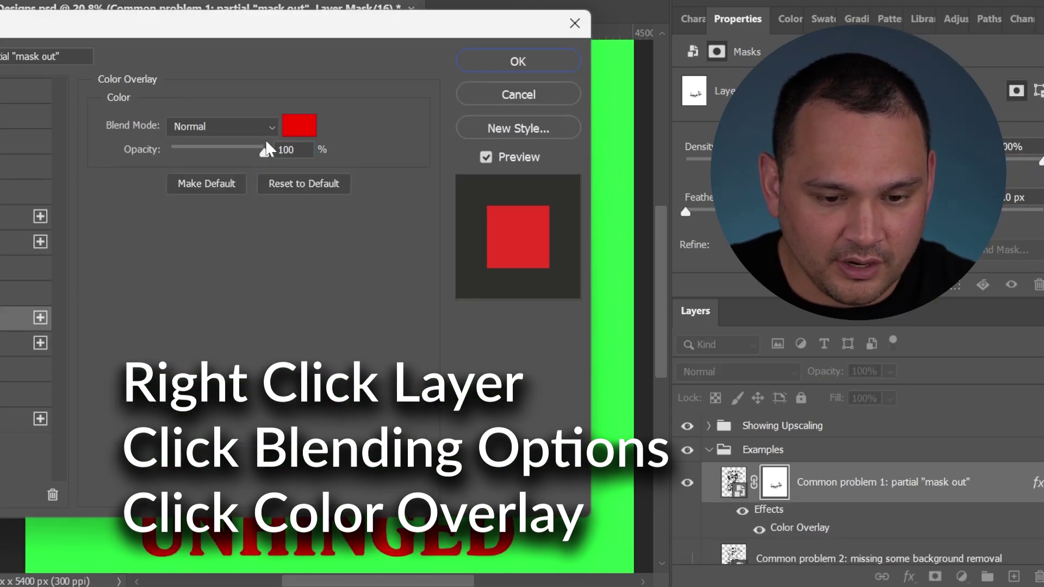
pyautogui.click(308, 124)
pyautogui.click(104, 464)
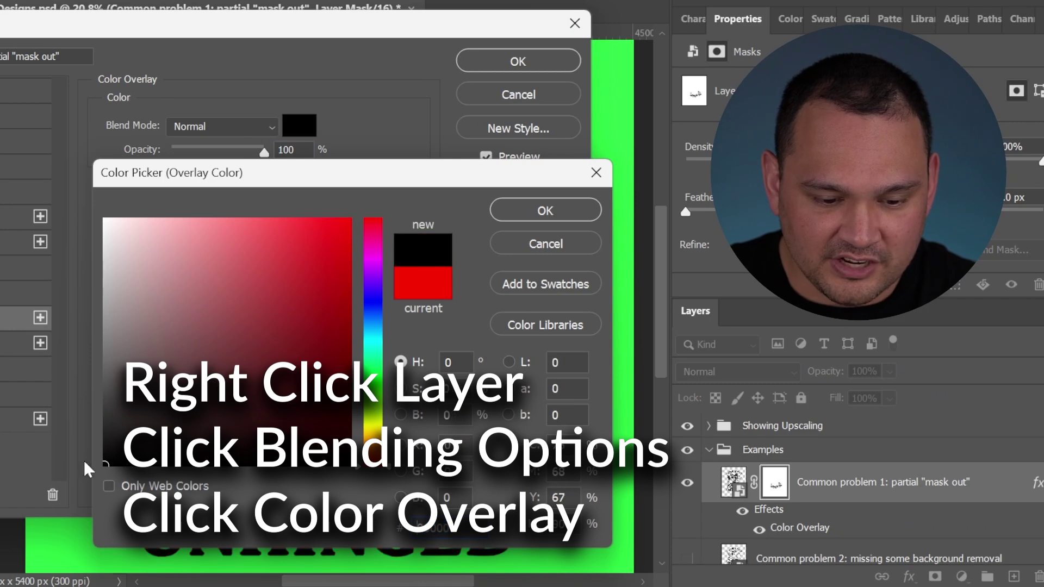
pyautogui.click(545, 211)
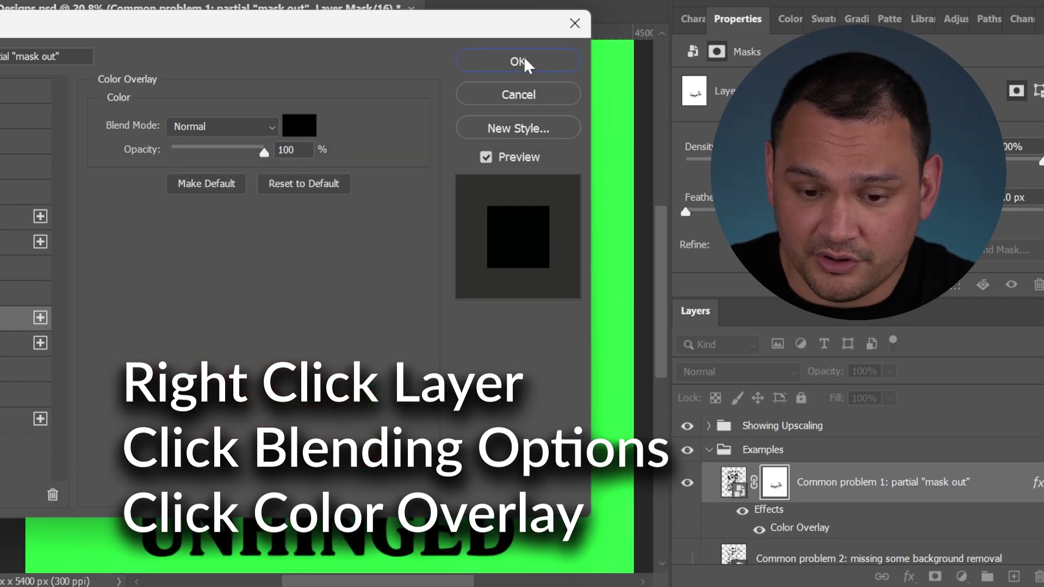
pyautogui.click(518, 61)
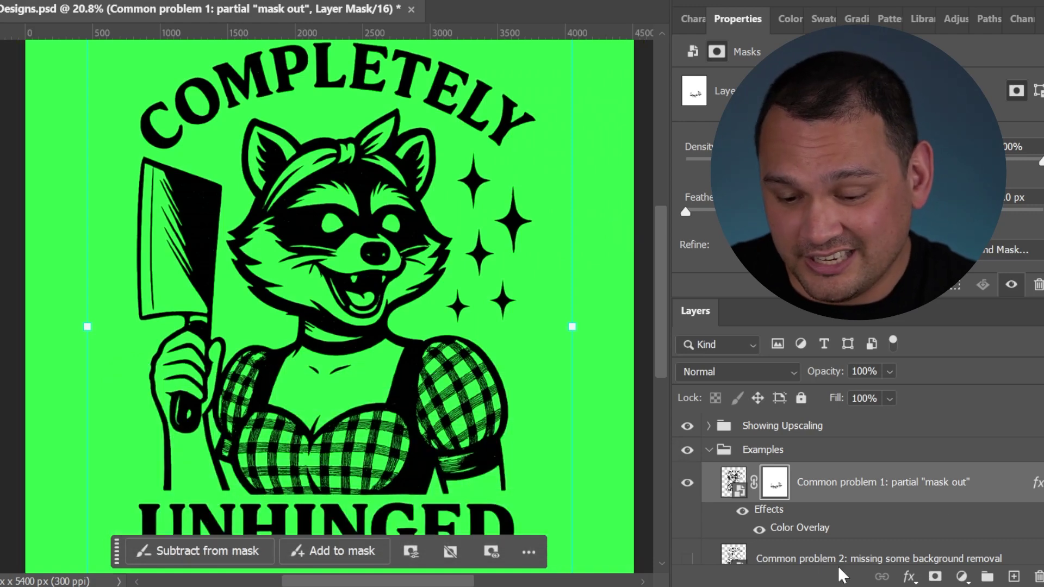
# Step: Turn on the Annoyingly Bright Green background layer
pyautogui.scroll(-5, 1002, 500)
pyautogui.scroll(-5, 1002, 500)
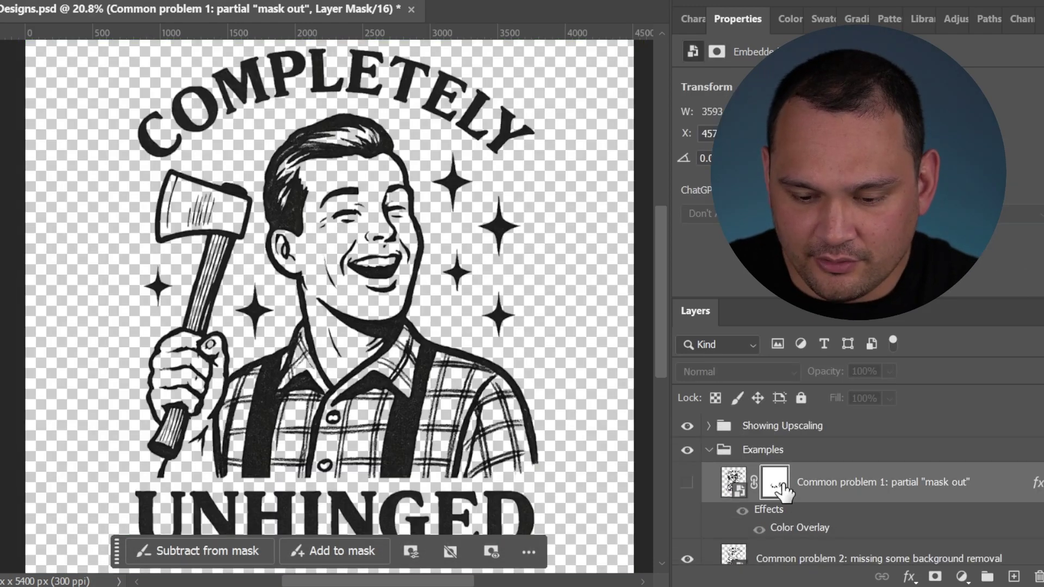
pyautogui.scroll(-5, 859, 489)
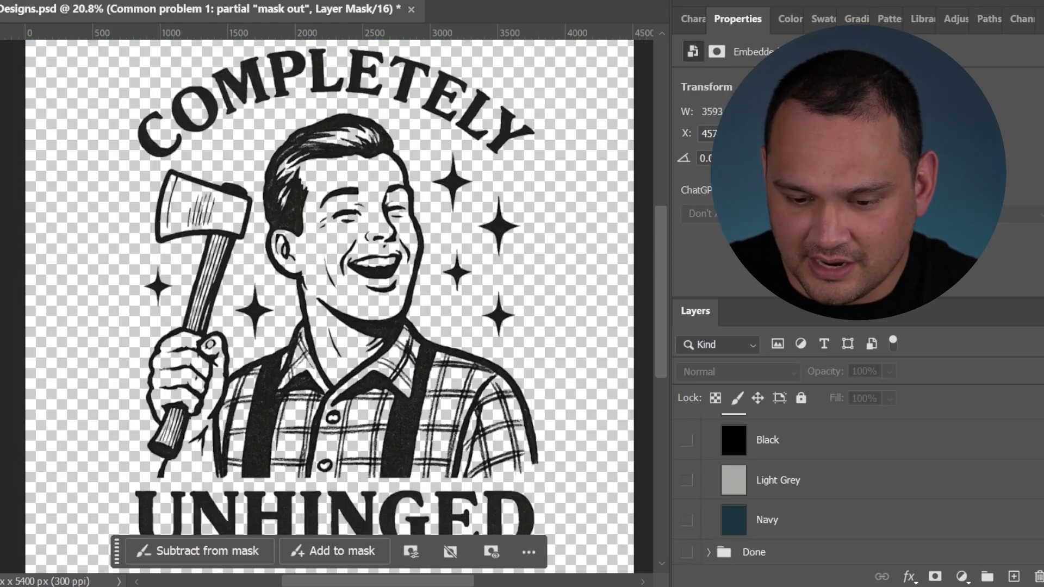
pyautogui.click(686, 444)
pyautogui.scroll(5, 276, 171)
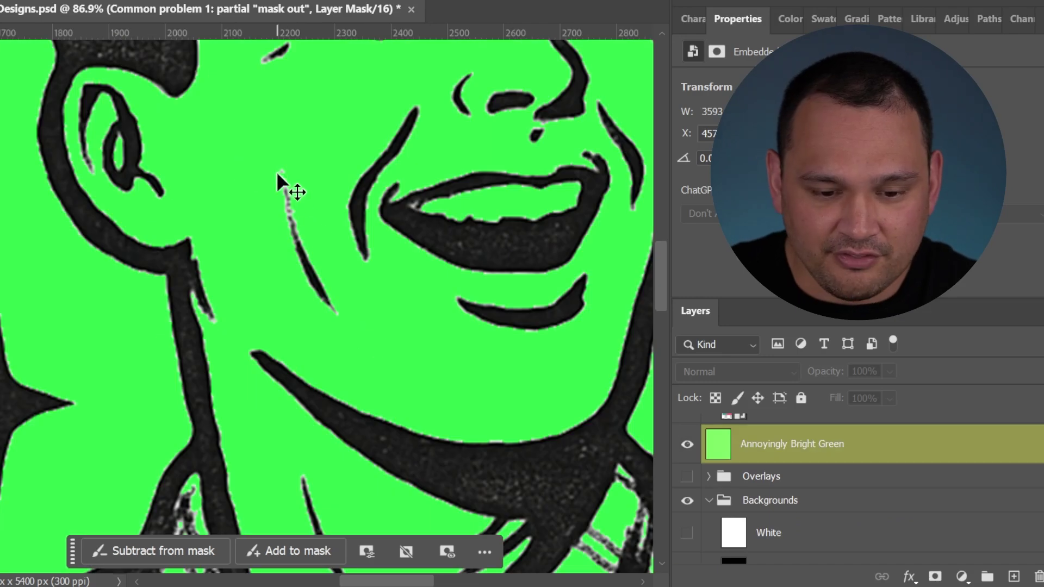
pyautogui.scroll(-8, 280, 364)
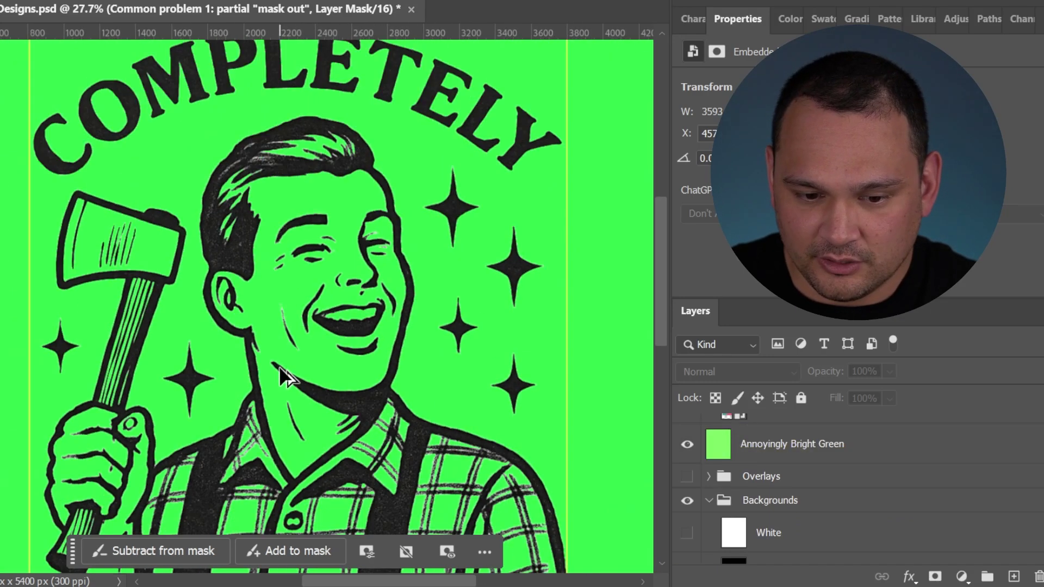
pyautogui.scroll(-2, 279, 366)
pyautogui.scroll(10, 848, 479)
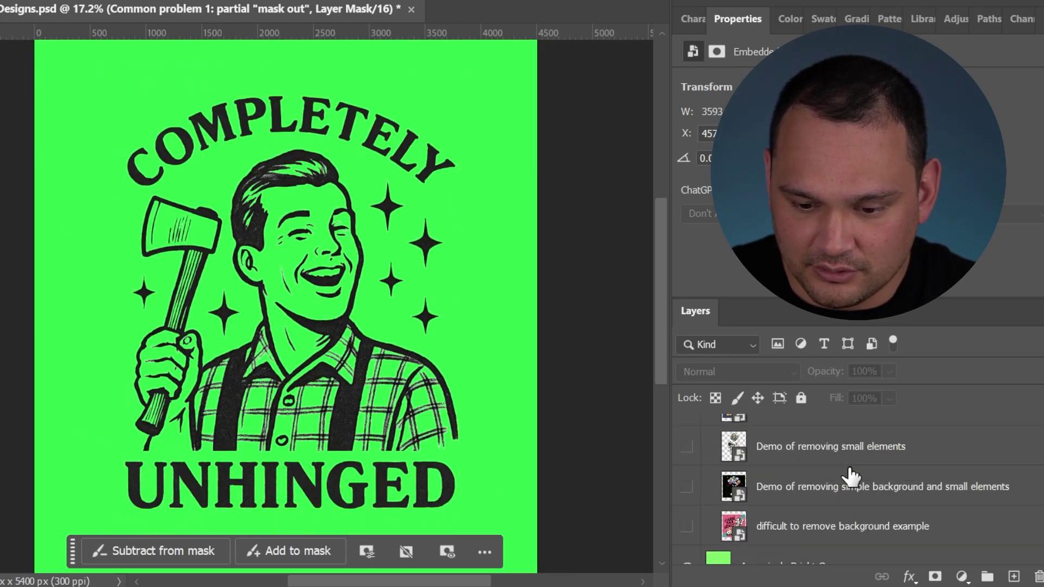
pyautogui.scroll(5, 282, 217)
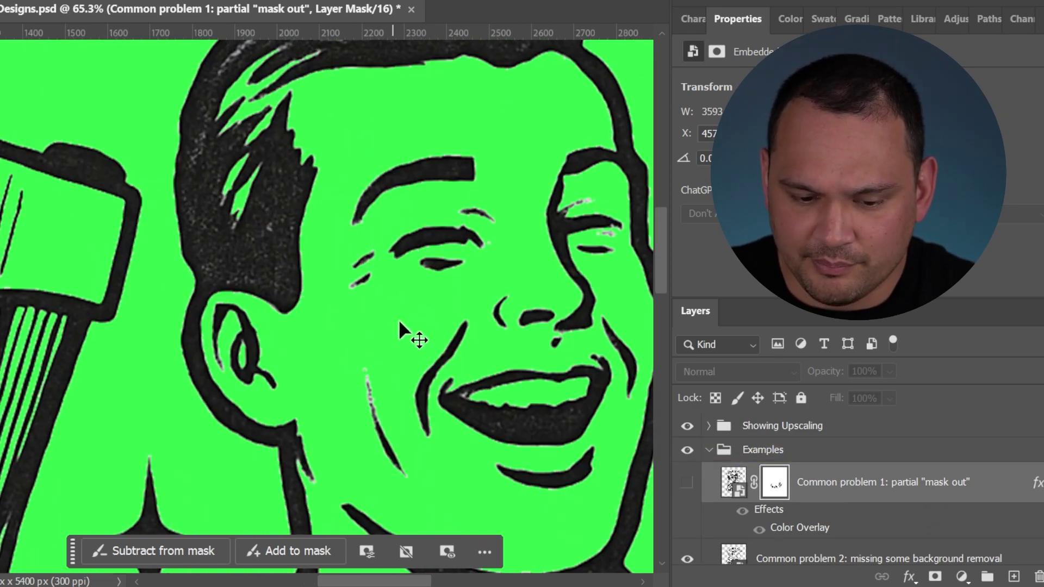
pyautogui.scroll(-4, 312, 422)
# Step: Select Common problem 2 and give it the black Color Overlay style
pyautogui.click(295, 403)
pyautogui.rightClick(816, 461)
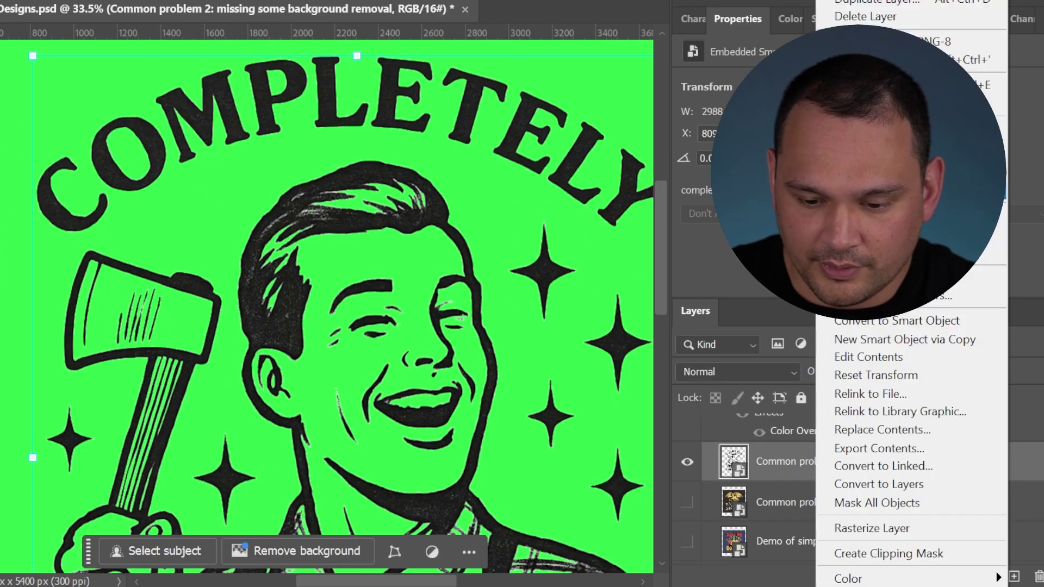
pyautogui.press('Escape')
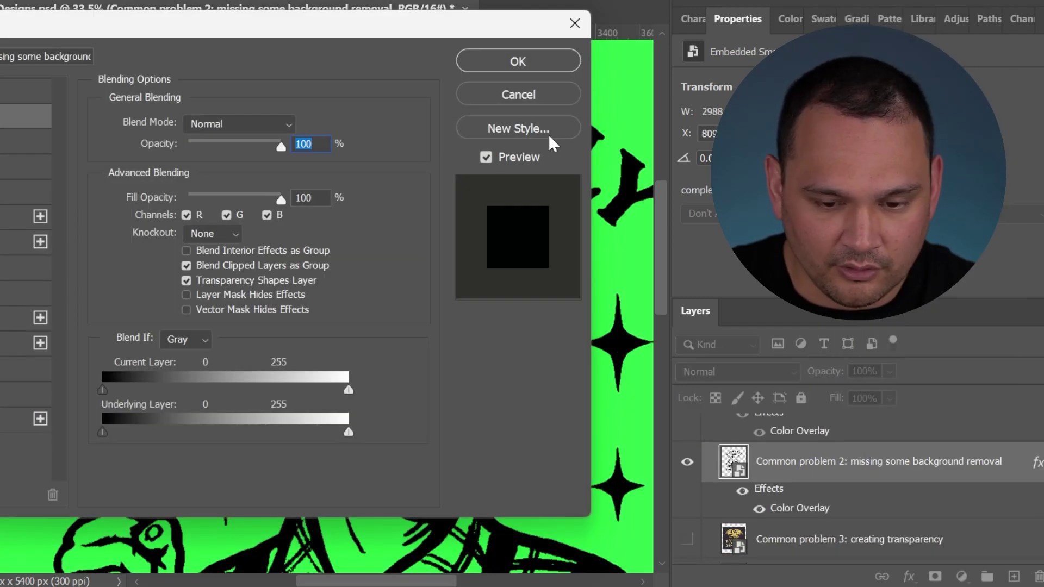
pyautogui.click(545, 60)
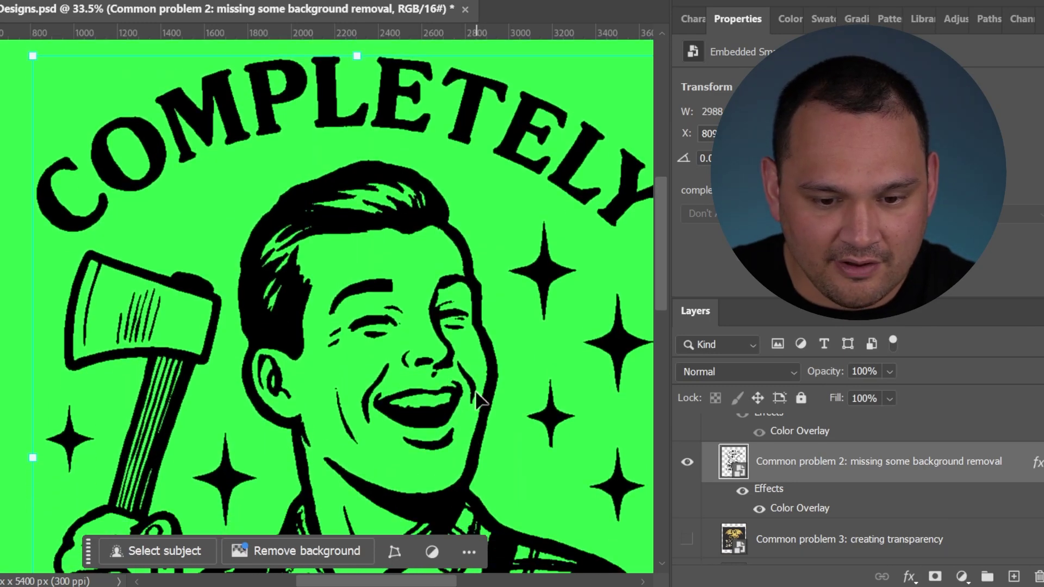
# Step: Hide the Common problem 3 dragon, then show and select the Demo of simple background removal layer
pyautogui.scroll(-5, 476, 395)
pyautogui.scroll(-2, 465, 407)
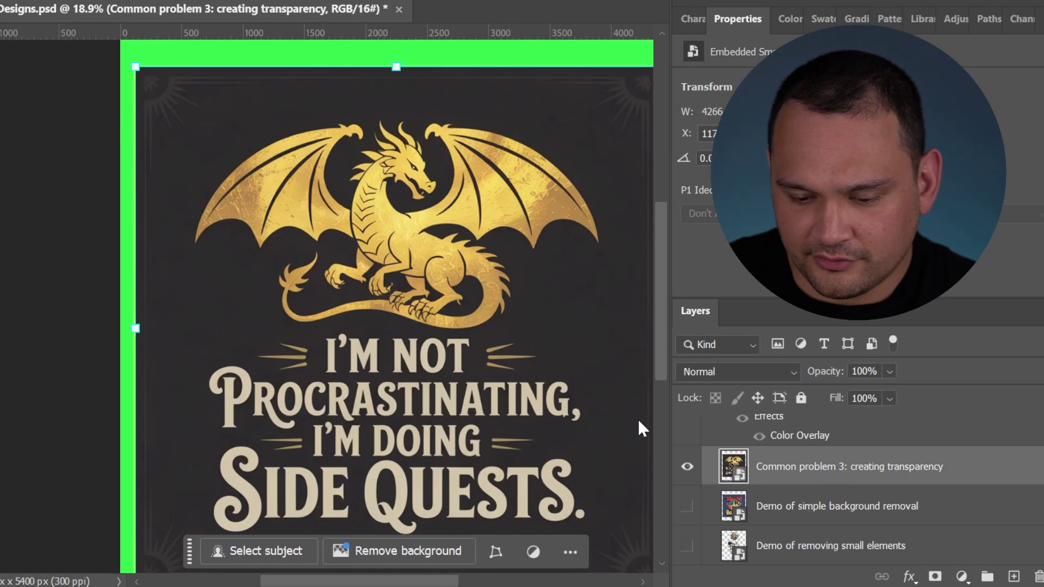
pyautogui.click(81, 334)
pyautogui.moveTo(519, 334); pyautogui.dragTo(411, 308)
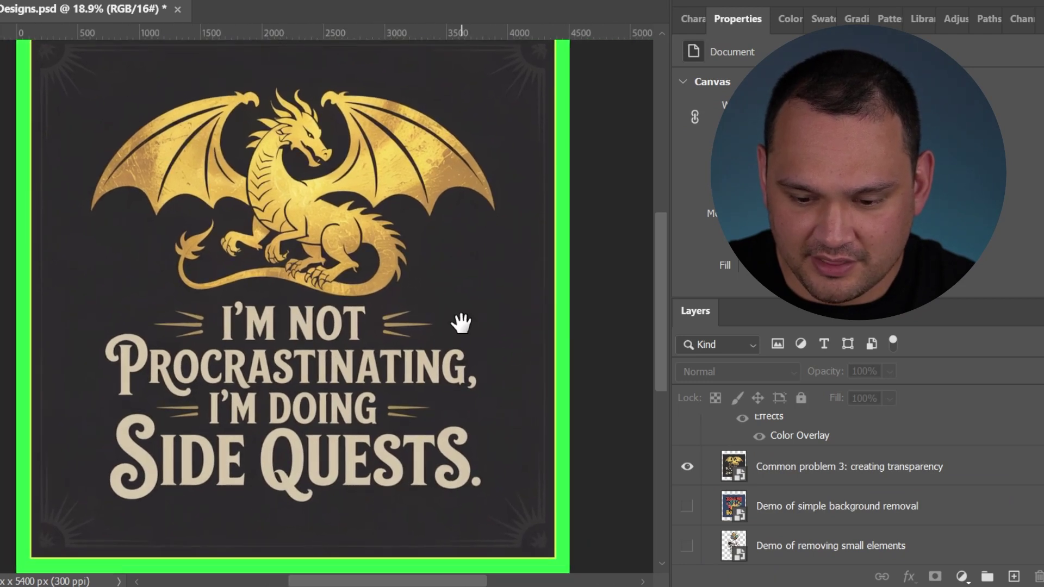
pyautogui.click(704, 467)
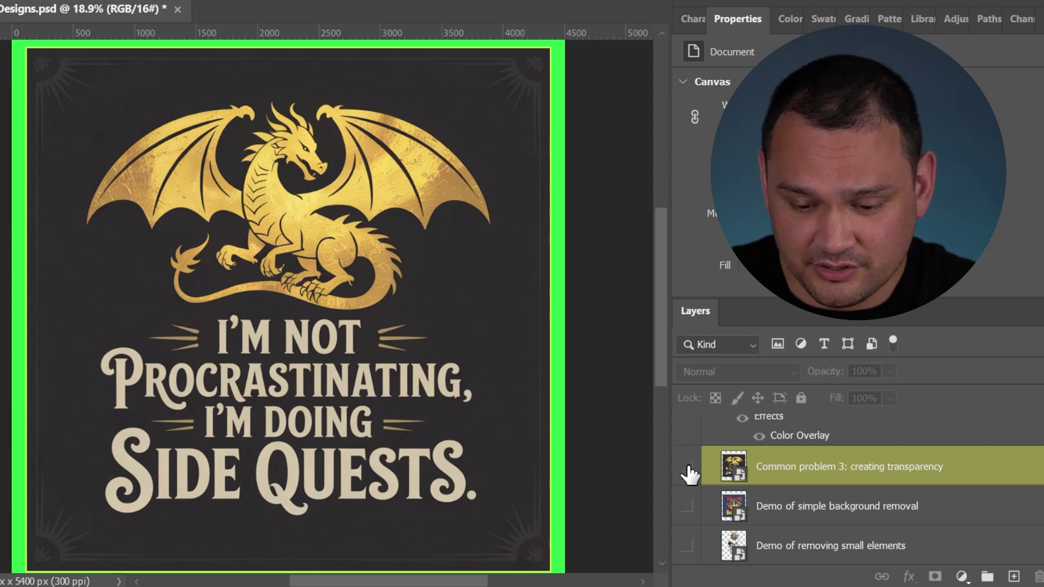
pyautogui.click(687, 466)
pyautogui.click(686, 505)
pyautogui.click(745, 506)
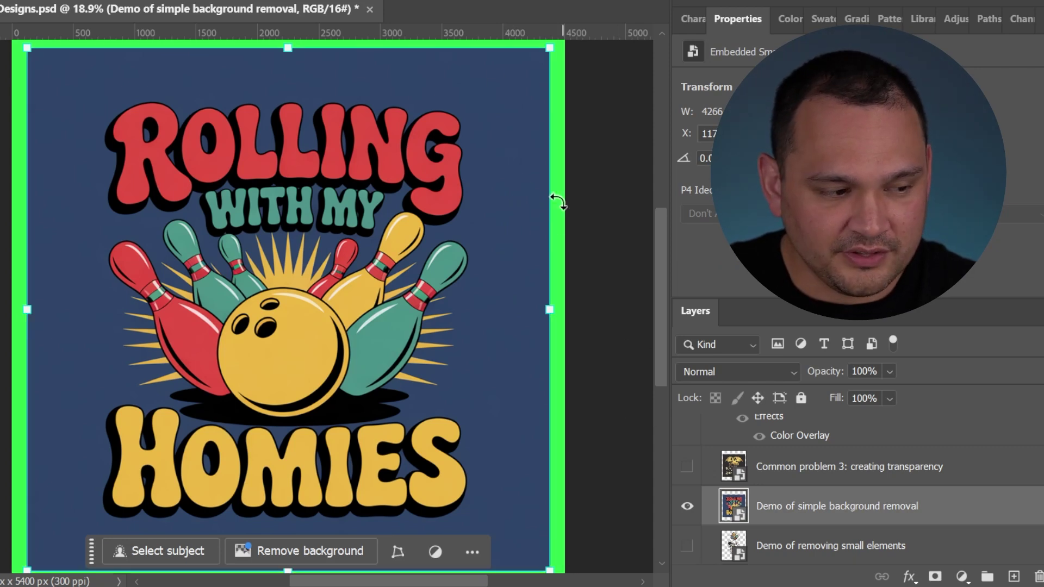
# Step: Mask out the bowling design's blue background with an inverted Color Range selection at fuzziness 63
pyautogui.click(52, 0)
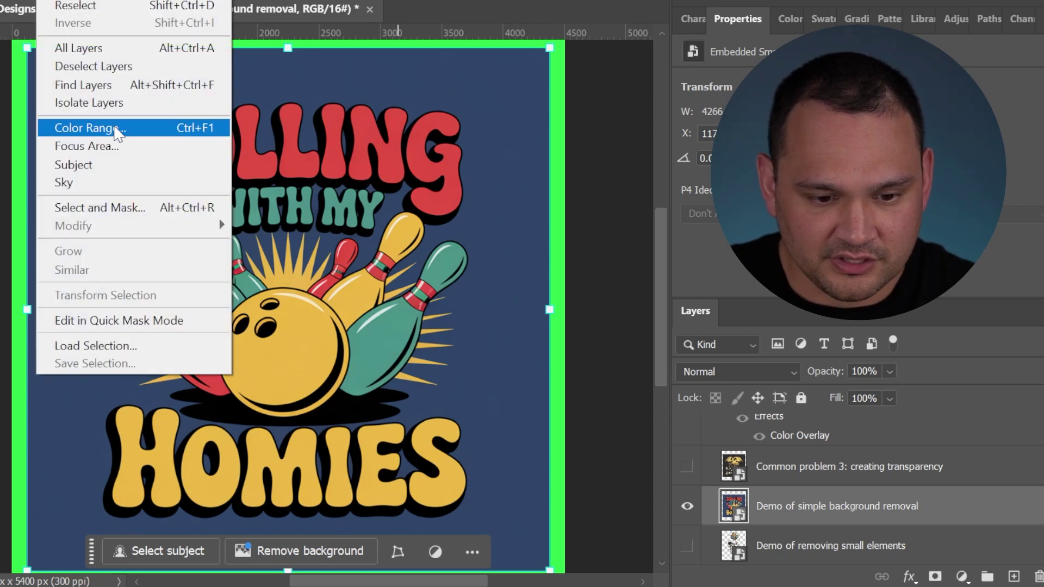
pyautogui.click(76, 128)
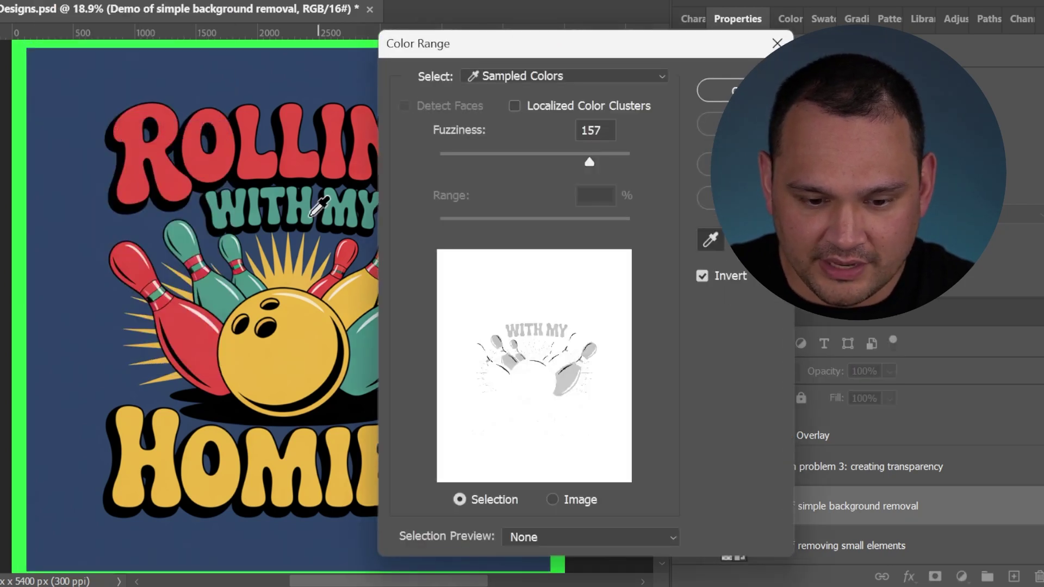
pyautogui.click(59, 301)
pyautogui.moveTo(600, 155); pyautogui.dragTo(502, 182)
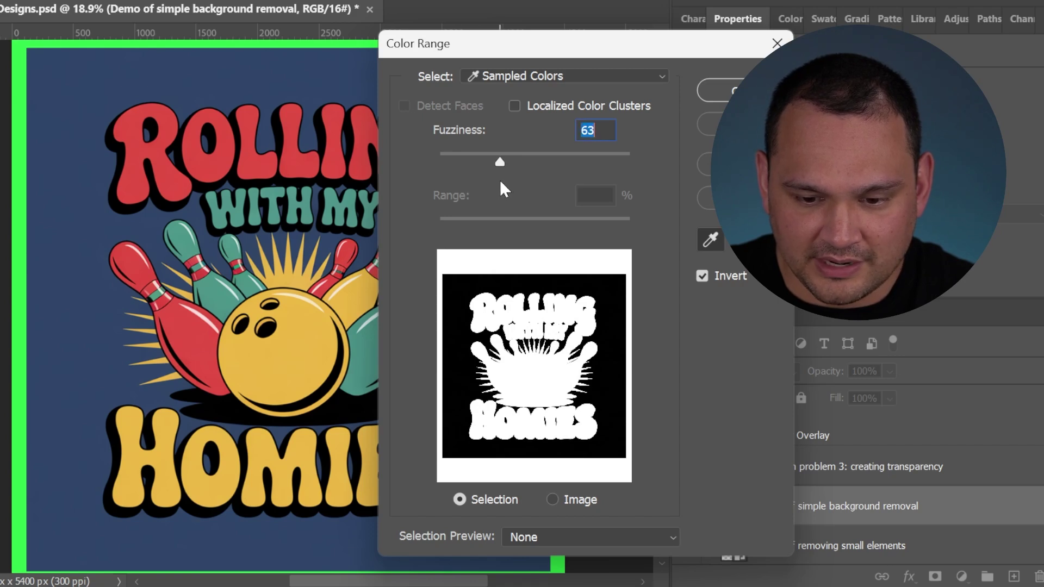
pyautogui.click(713, 90)
pyautogui.hotkey('ctrl', 'shift', 'm')
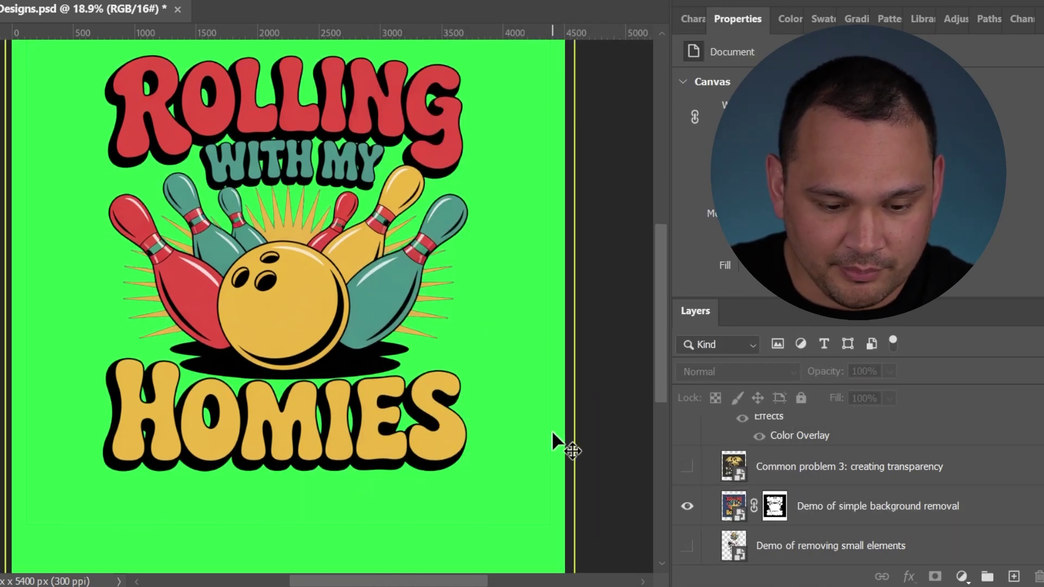
# Step: Select the bowling design layer and target its new layer mask
pyautogui.click(777, 508)
pyautogui.click(776, 508)
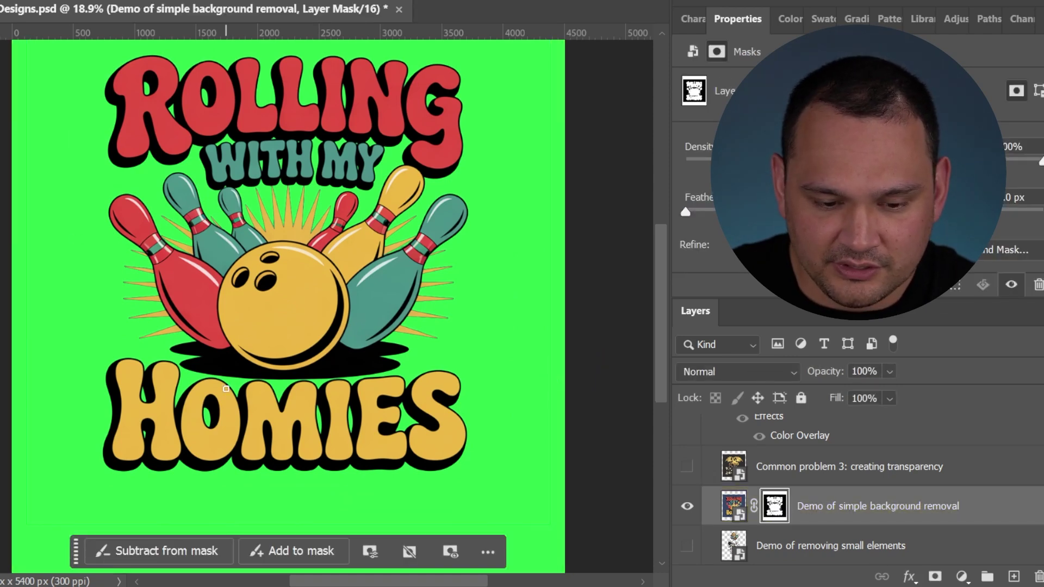
pyautogui.scroll(-2, 45, 370)
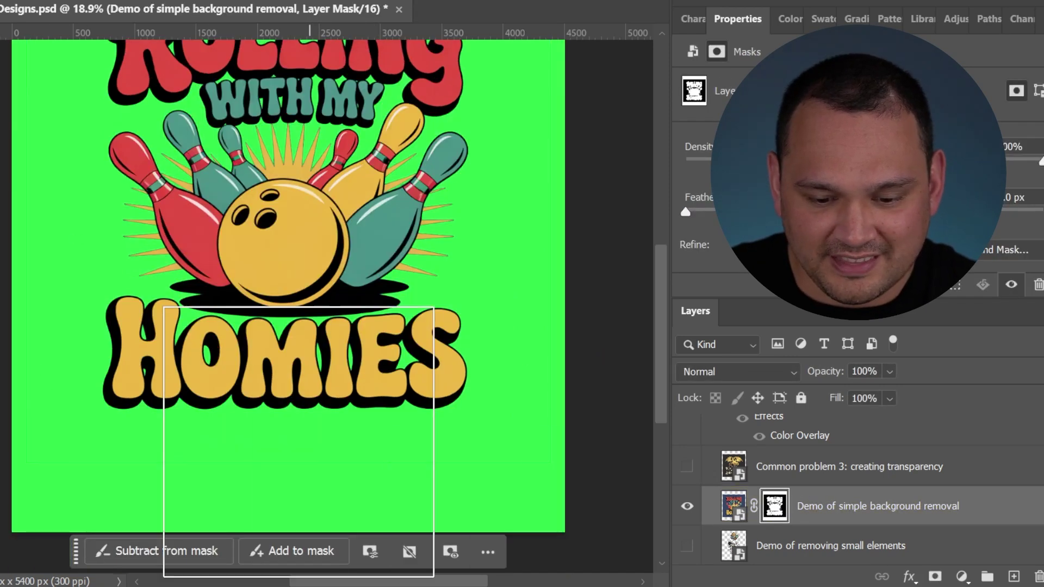
pyautogui.scroll(-5, 288, 283)
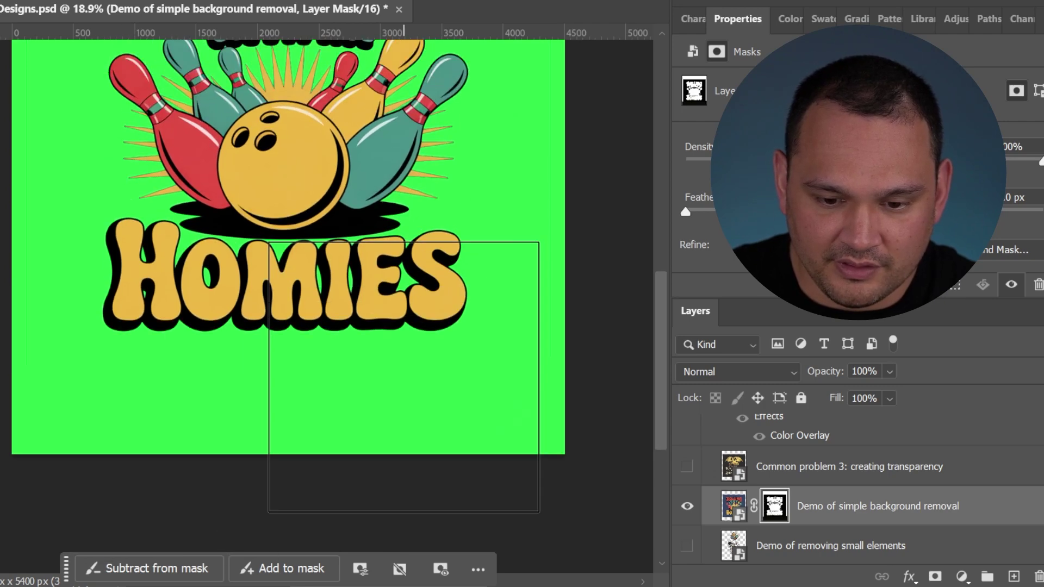
pyautogui.scroll(-5, 403, 377)
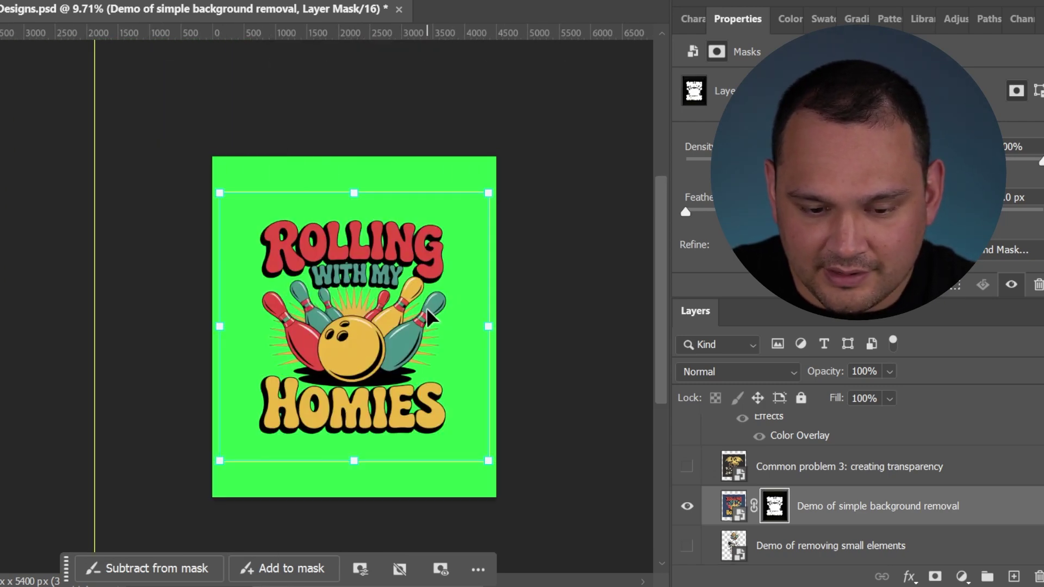
# Step: Free-transform the masked bowling design higher on the canvas and commit it
pyautogui.hotkey('ctrl', 't')
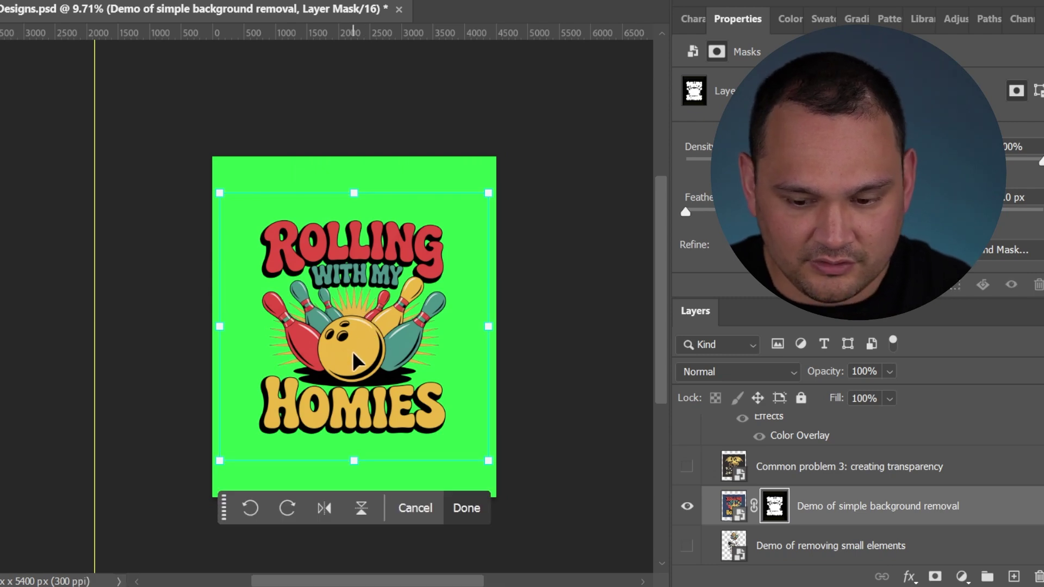
pyautogui.moveTo(353, 354); pyautogui.dragTo(349, 314)
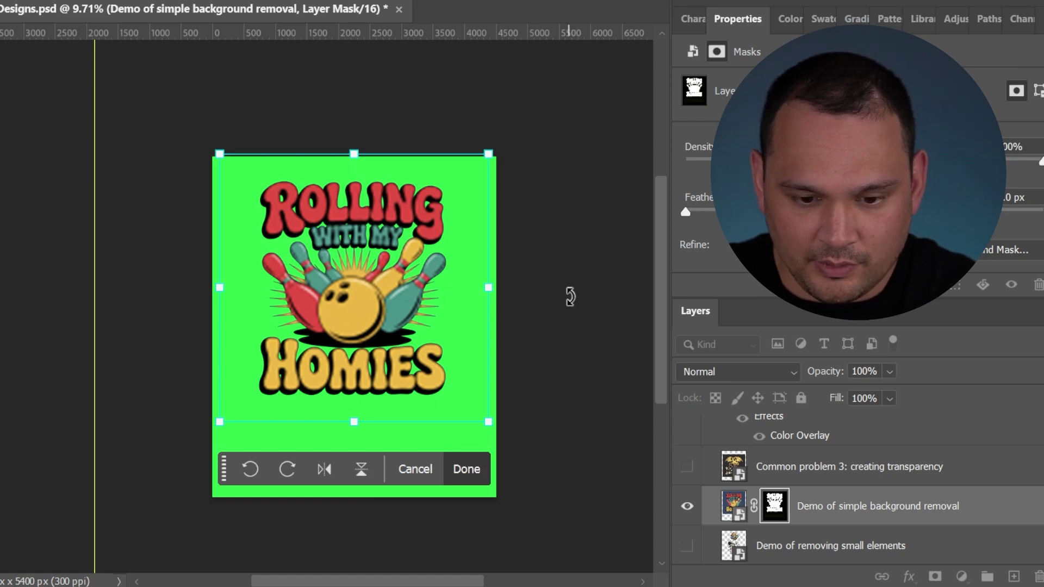
pyautogui.press('Return')
pyautogui.scroll(2, 296, 348)
pyautogui.scroll(1, 560, 396)
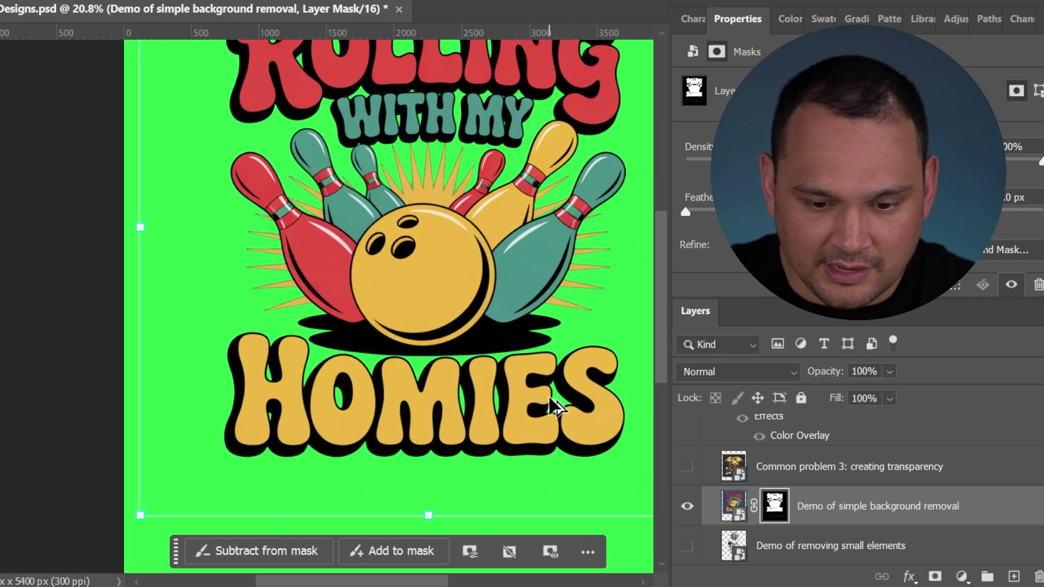
pyautogui.scroll(-1, 482, 373)
pyautogui.scroll(5, 788, 537)
pyautogui.scroll(-1, 680, 430)
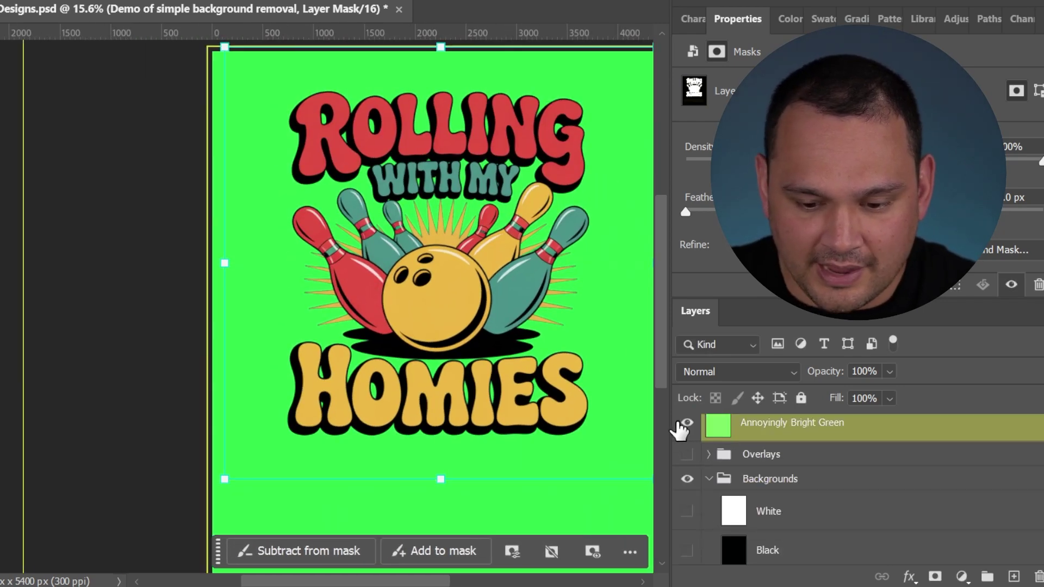
# Step: Hide the Annoyingly Bright Green backdrop layer
pyautogui.click(686, 425)
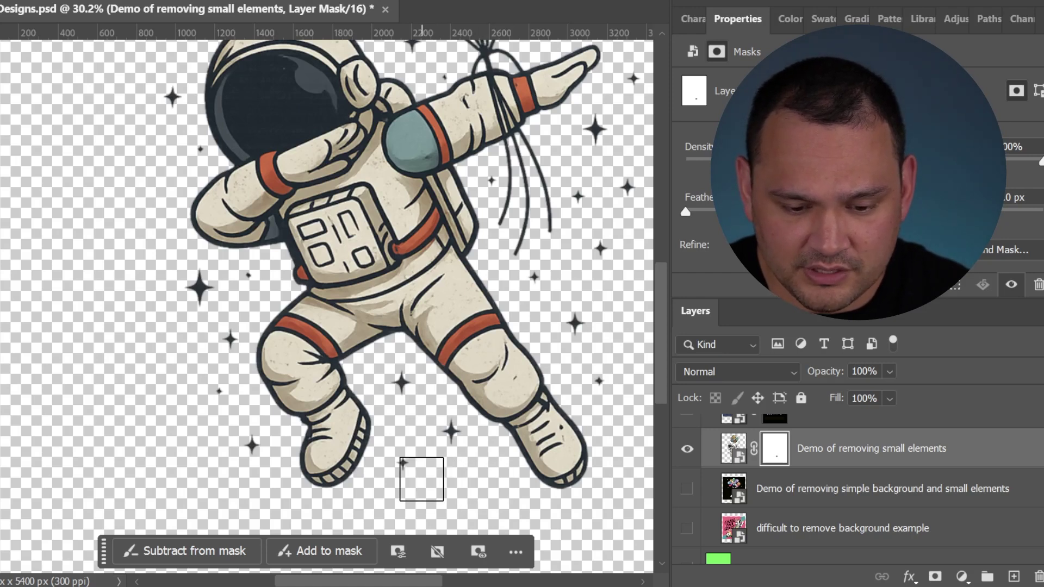
# Step: Mask out the stray dots near the astronaut and helmet and the star by the balloon strings
pyautogui.click(215, 393)
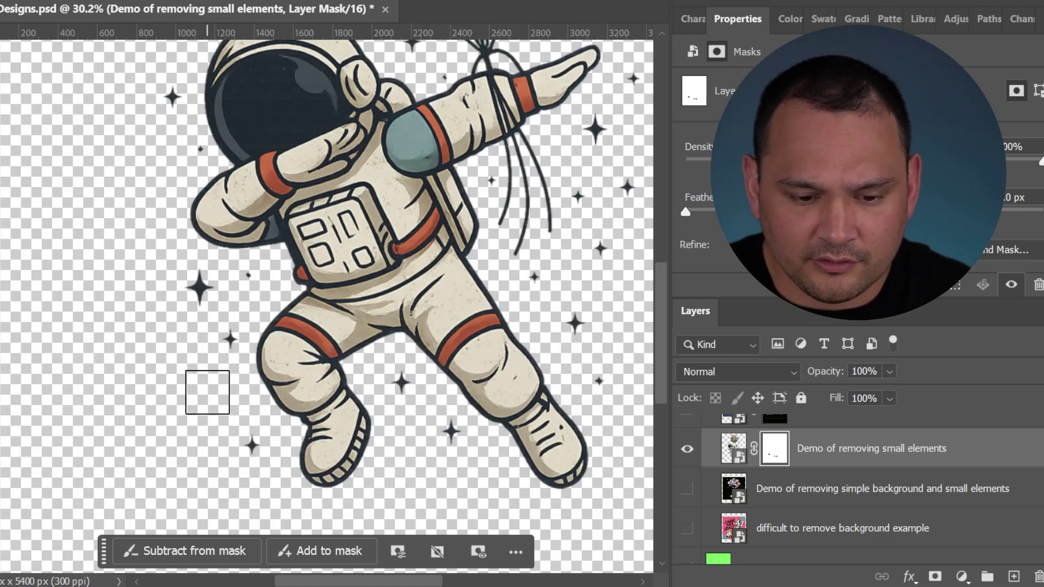
pyautogui.click(248, 279)
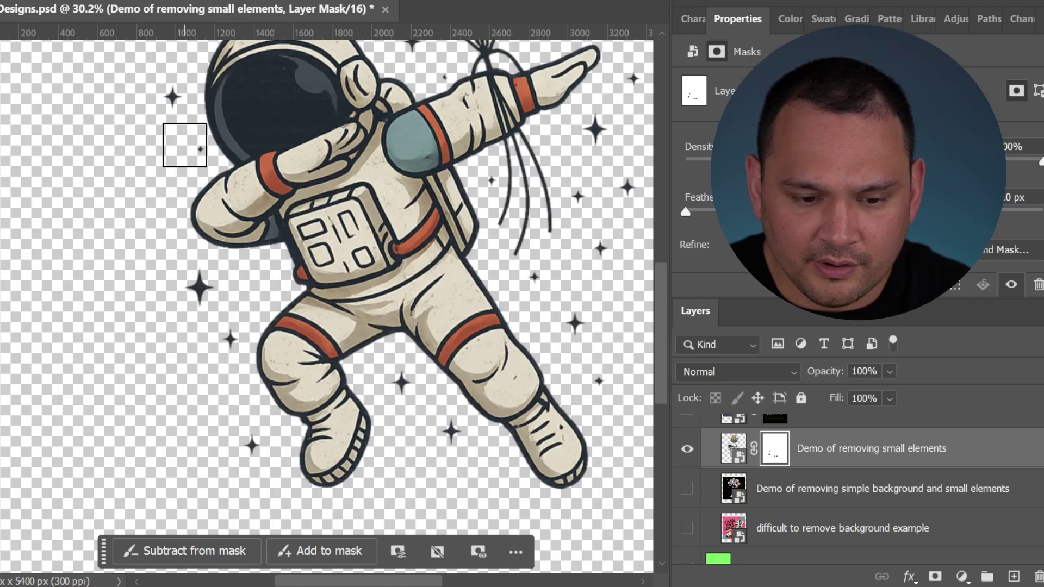
pyautogui.click(598, 381)
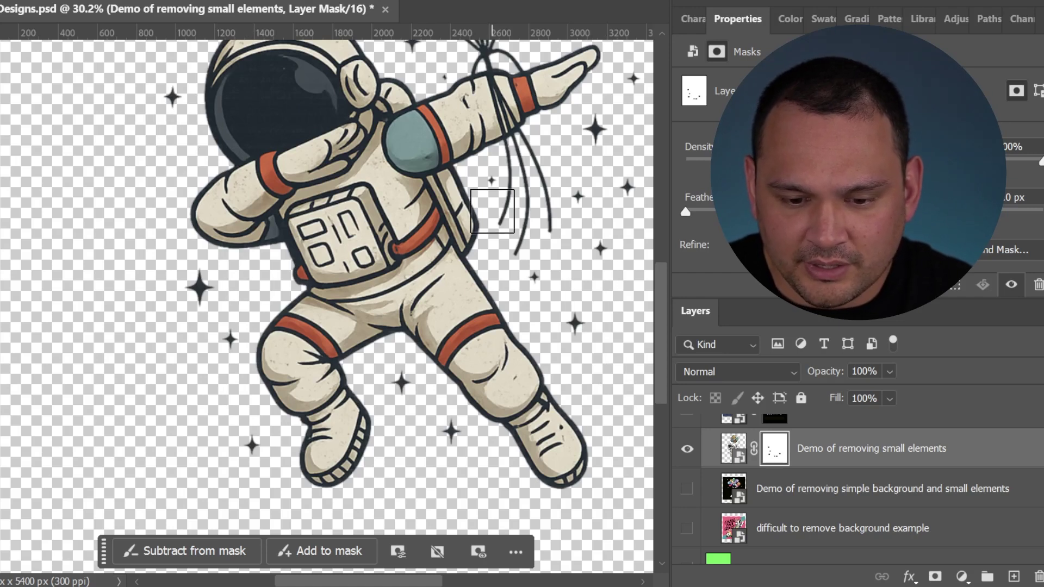
pyautogui.keyDown('alt'); pyautogui.rightClick(521, 180); pyautogui.keyUp('alt')
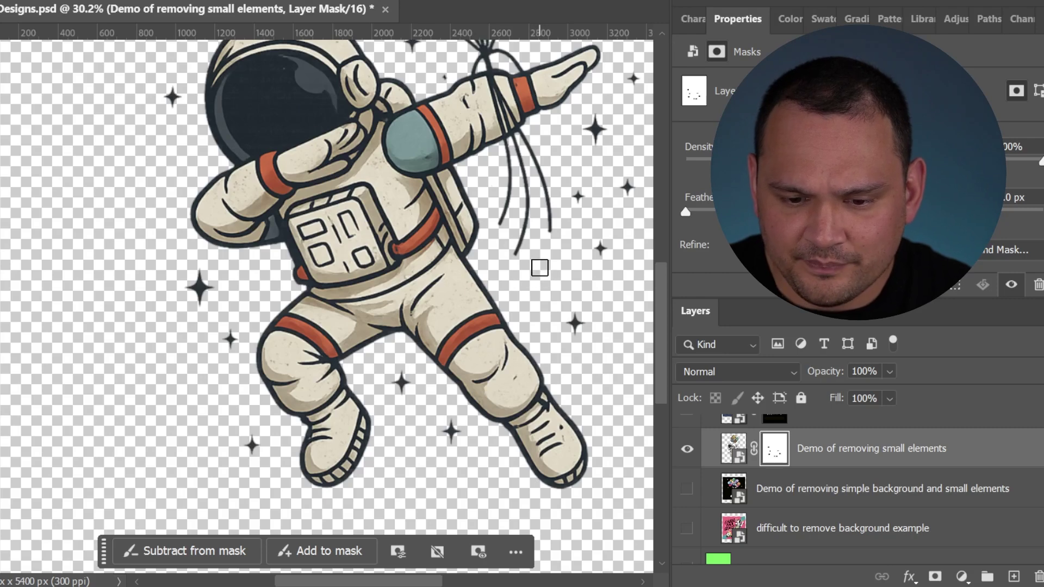
pyautogui.scroll(-2, 539, 267)
pyautogui.scroll(5, 507, 267)
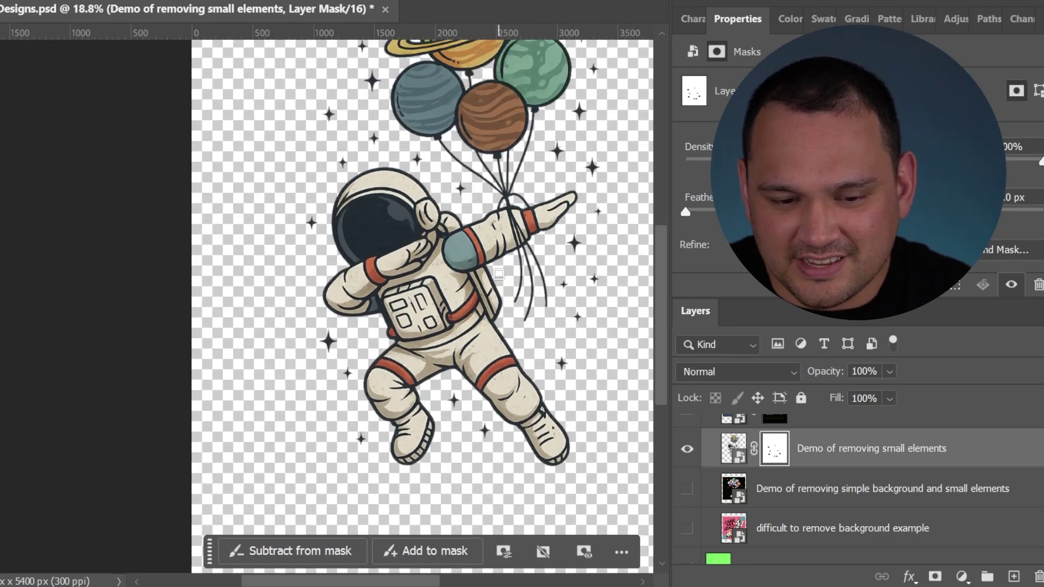
pyautogui.scroll(-1, 589, 269)
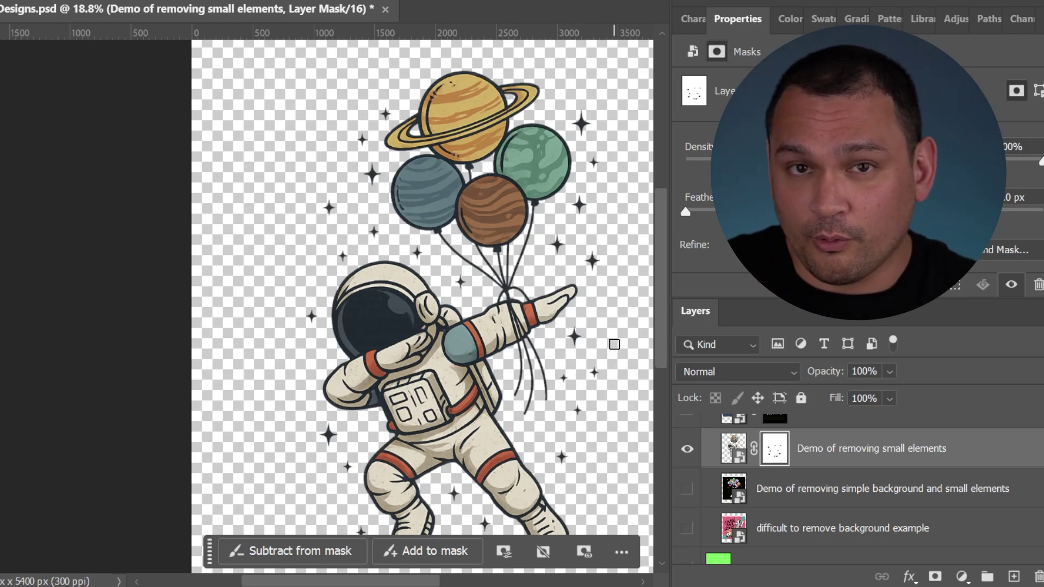
pyautogui.scroll(-1, 615, 361)
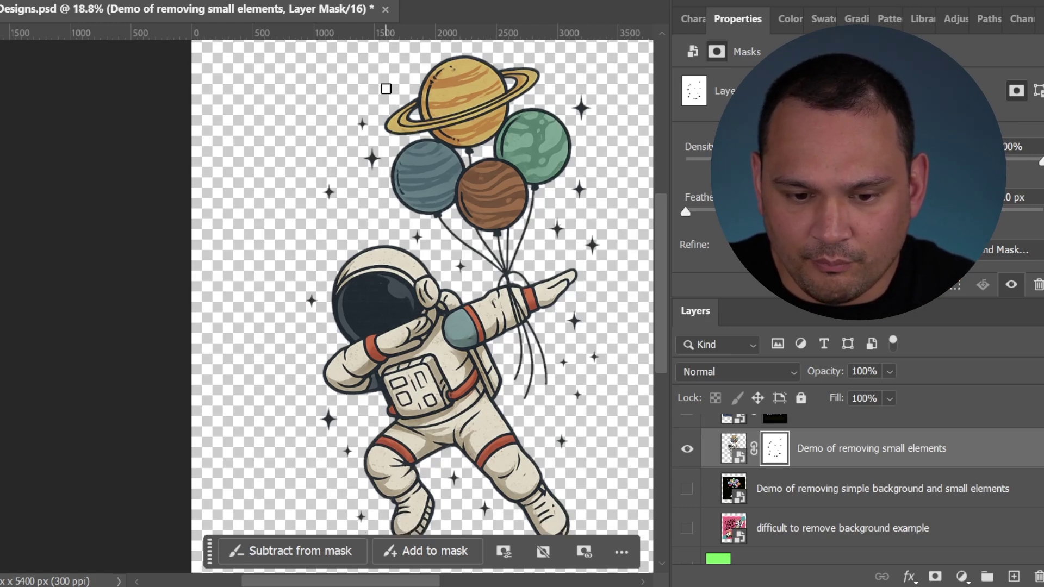
# Step: With a roughly 100 px brush, paint out the small stars at the upper left
pyautogui.moveTo(300, 195); pyautogui.dragTo(296, 191)
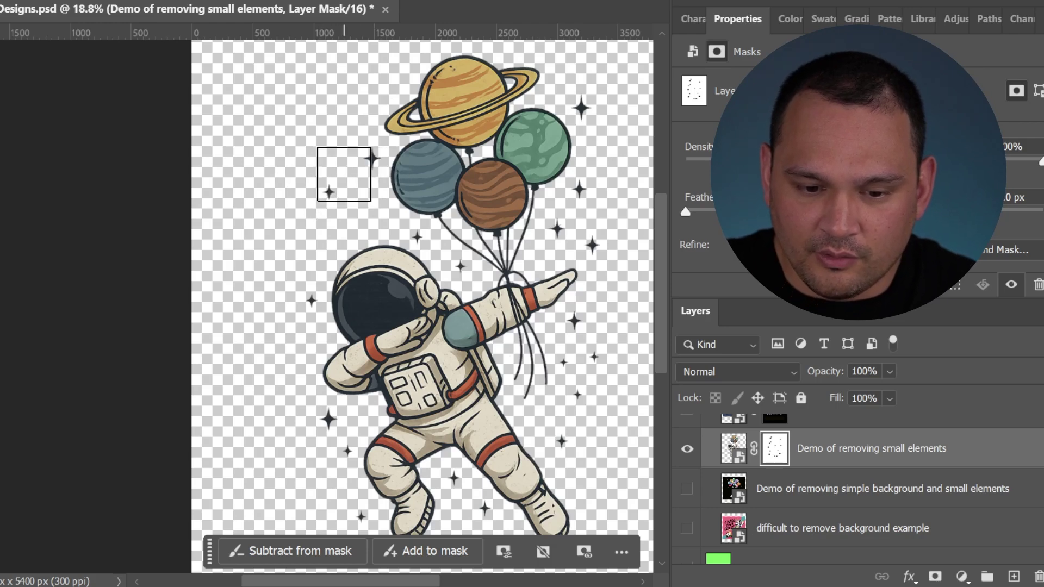
pyautogui.moveTo(346, 155)
pyautogui.mouseDown()
pyautogui.moveTo(296, 199)
pyautogui.moveTo(263, 240)
pyautogui.moveTo(288, 292)
pyautogui.moveTo(299, 273)
pyautogui.moveTo(285, 286)
pyautogui.moveTo(301, 429)
pyautogui.moveTo(322, 439)
pyautogui.mouseUp()
pyautogui.scroll(-2, 314, 435)
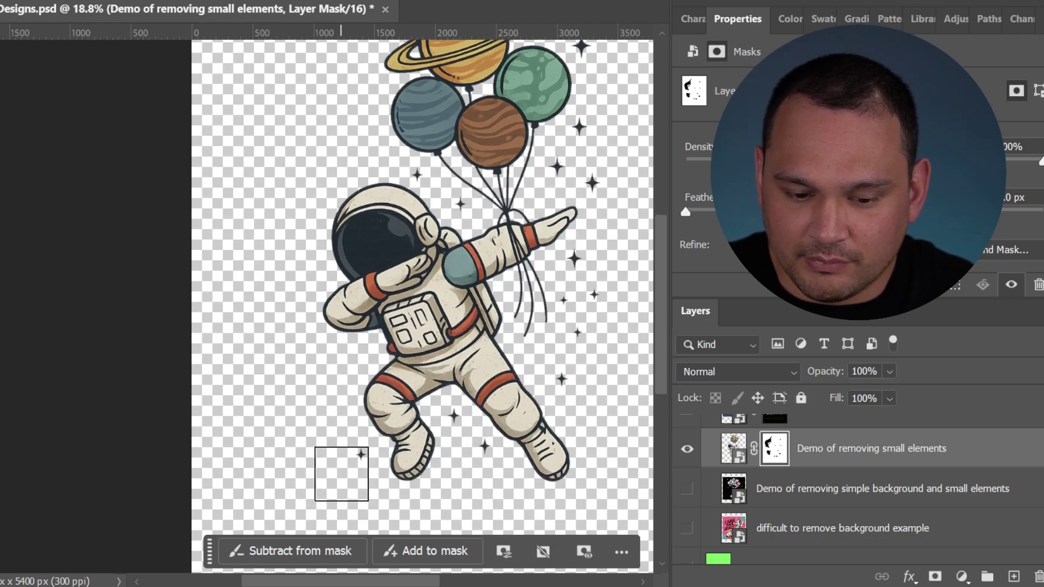
pyautogui.moveTo(519, 441); pyautogui.dragTo(479, 441)
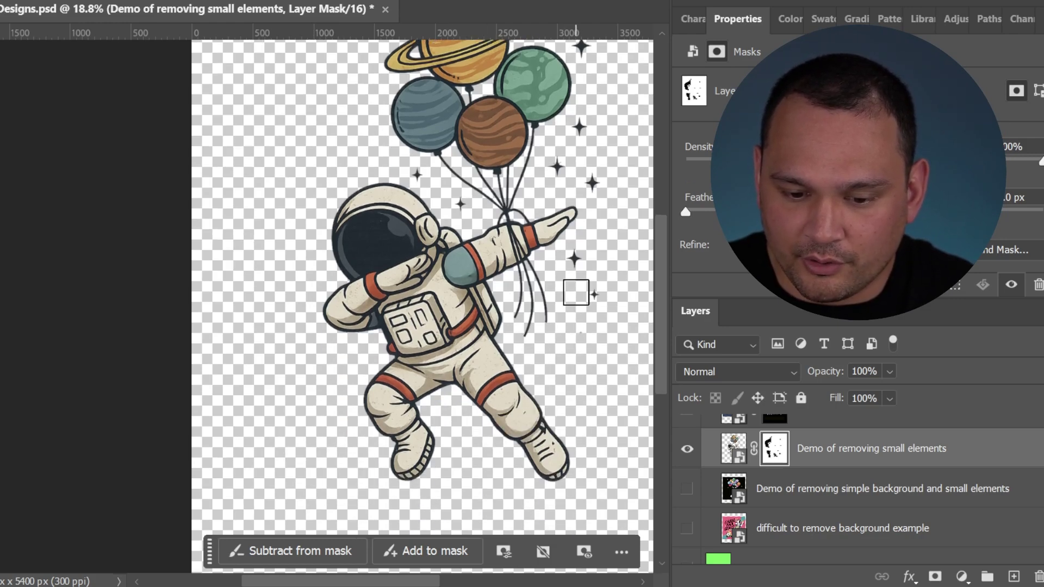
pyautogui.scroll(-2, 565, 321)
pyautogui.scroll(2, 501, 304)
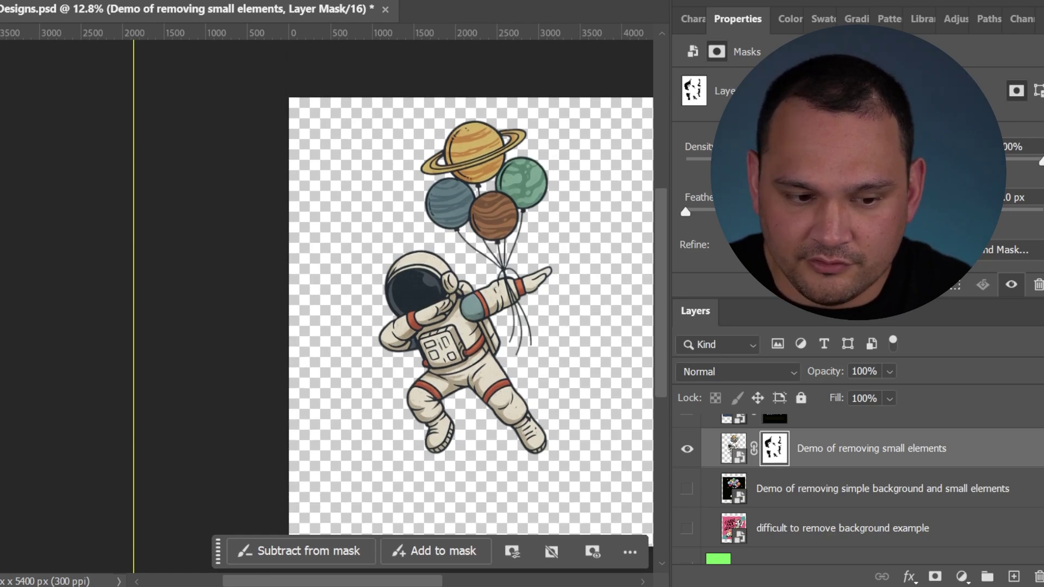
# Step: Rasterize the balloon astronaut layer and erase the large black areas at top right and left
pyautogui.click(795, 450)
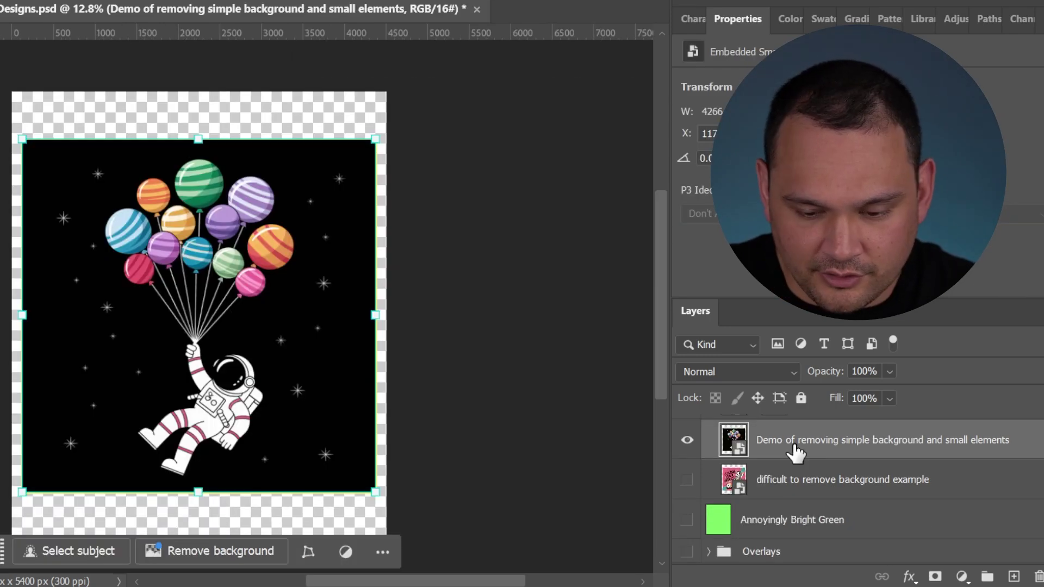
pyautogui.rightClick(794, 450)
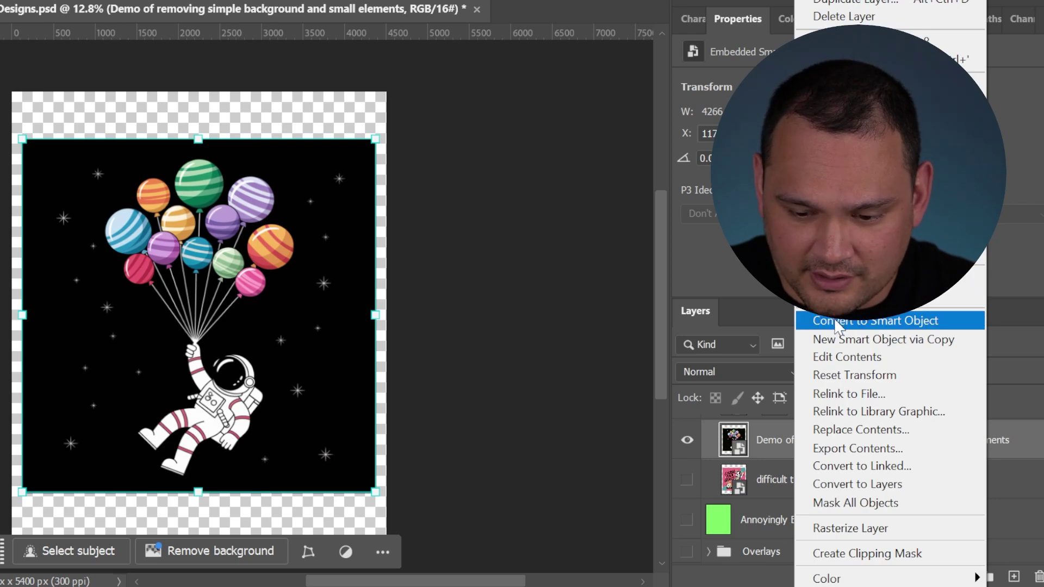
pyautogui.click(862, 527)
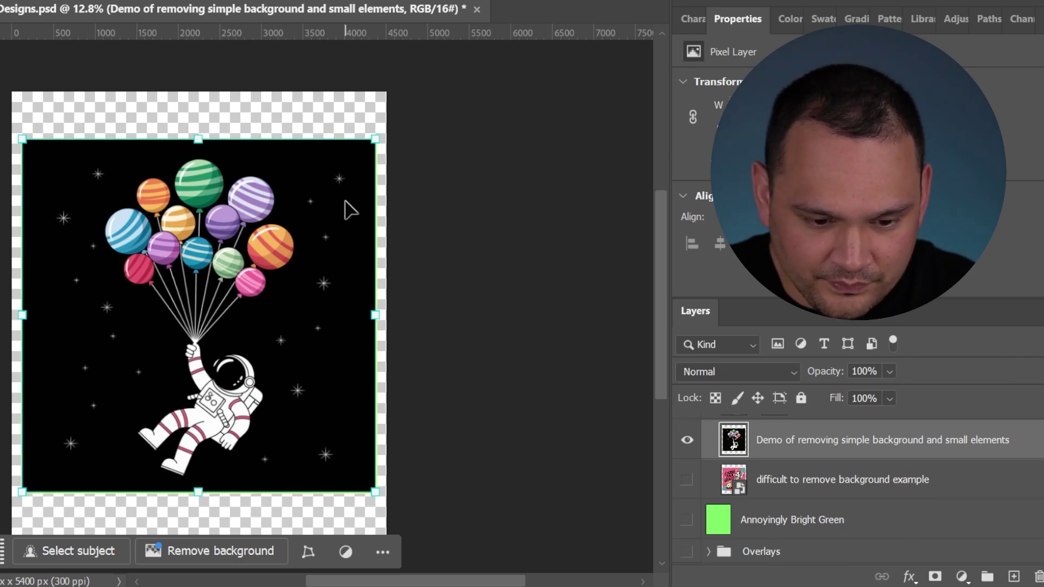
pyautogui.press('j')
pyautogui.moveTo(338, 180); pyautogui.dragTo(381, 177)
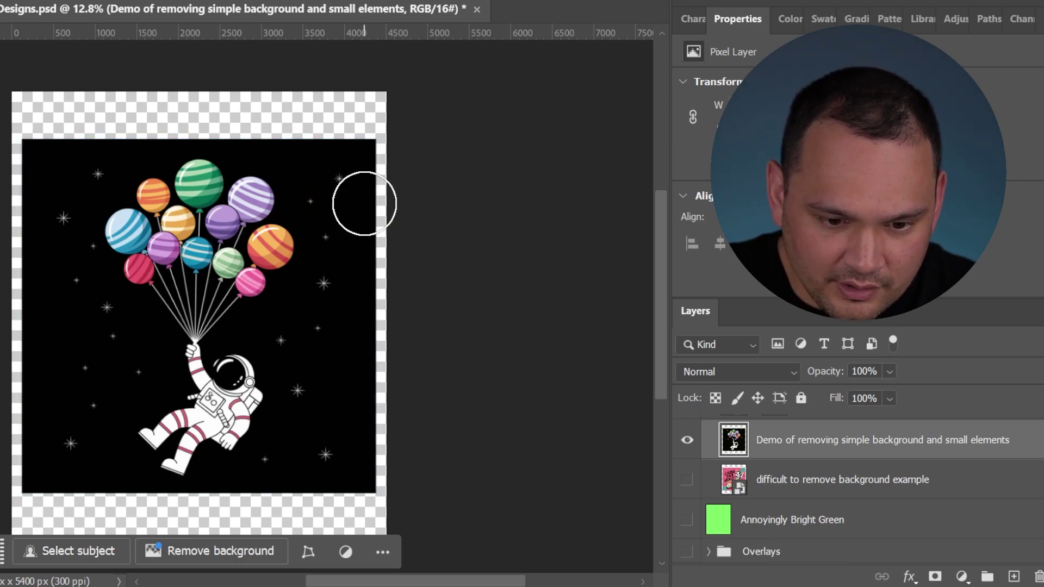
pyautogui.moveTo(316, 127)
pyautogui.mouseDown()
pyautogui.moveTo(358, 259)
pyautogui.moveTo(353, 198)
pyautogui.moveTo(341, 303)
pyautogui.moveTo(300, 337)
pyautogui.moveTo(328, 459)
pyautogui.moveTo(266, 492)
pyautogui.mouseUp()
pyautogui.moveTo(60, 420)
pyautogui.mouseDown()
pyautogui.moveTo(92, 375)
pyautogui.moveTo(147, 353)
pyautogui.moveTo(87, 157)
pyautogui.mouseUp()
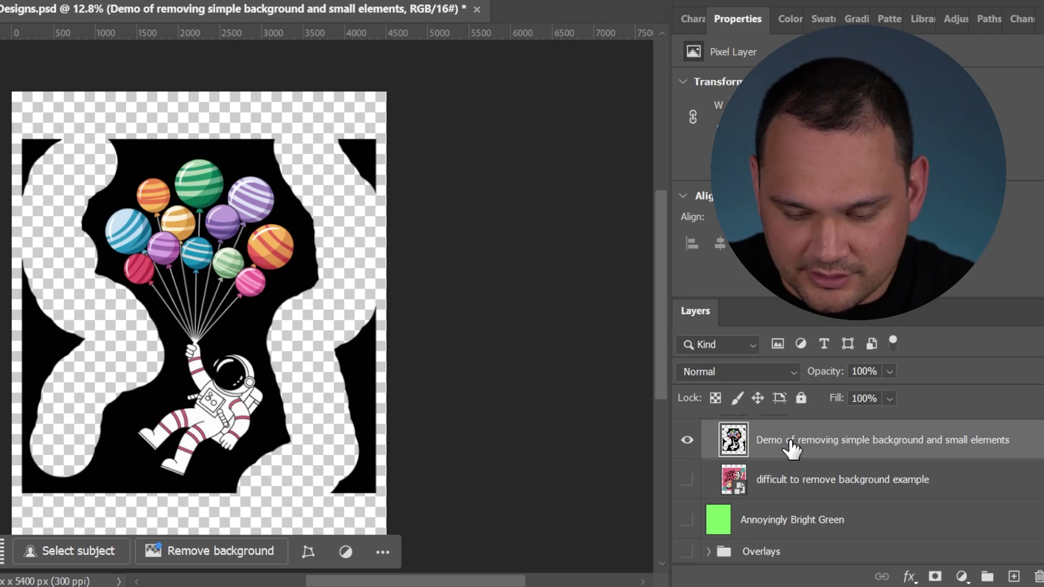
# Step: Select the remaining black with Color Range at fuzziness 102 and delete it
pyautogui.hotkey('alt', 's')
pyautogui.click(77, 129)
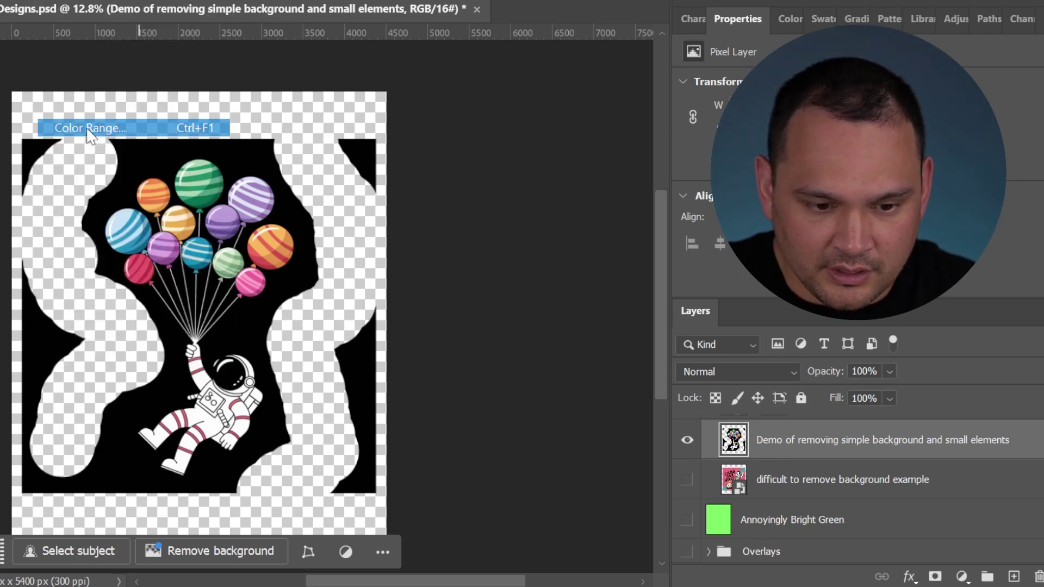
pyautogui.click(34, 148)
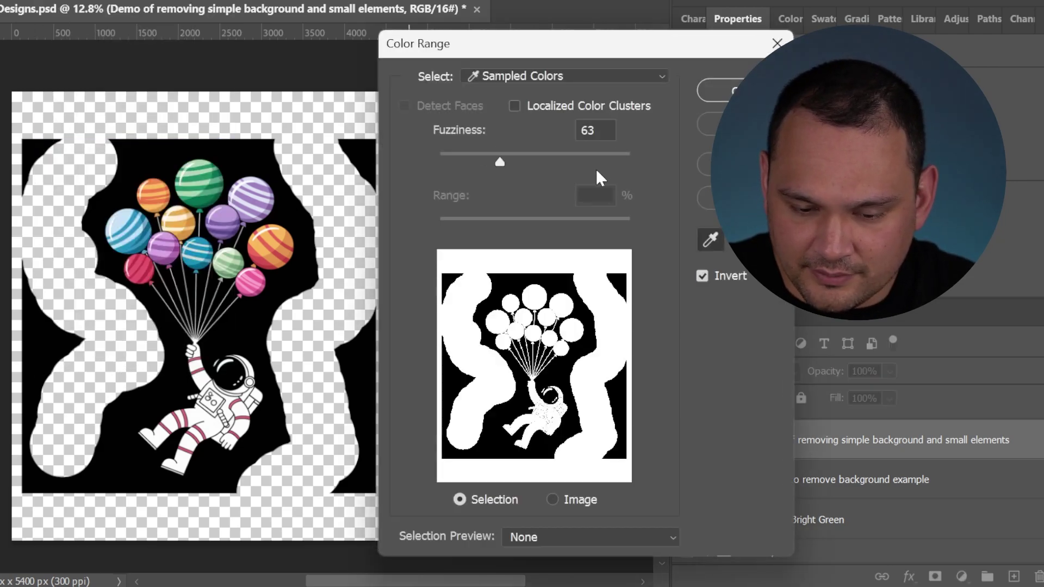
pyautogui.hotkey('alt', 'i')
pyautogui.moveTo(506, 163); pyautogui.dragTo(536, 168)
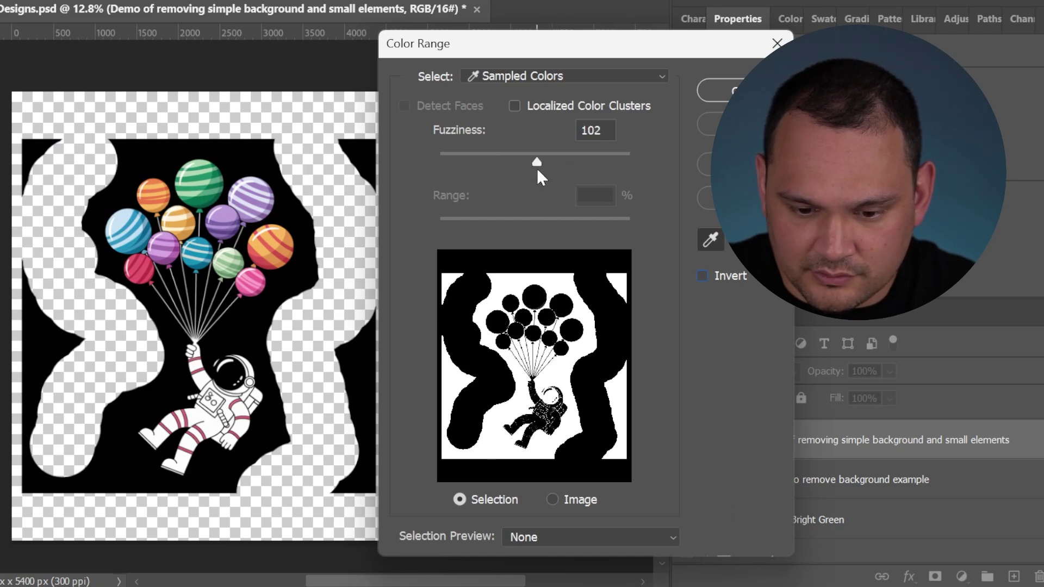
pyautogui.click(726, 91)
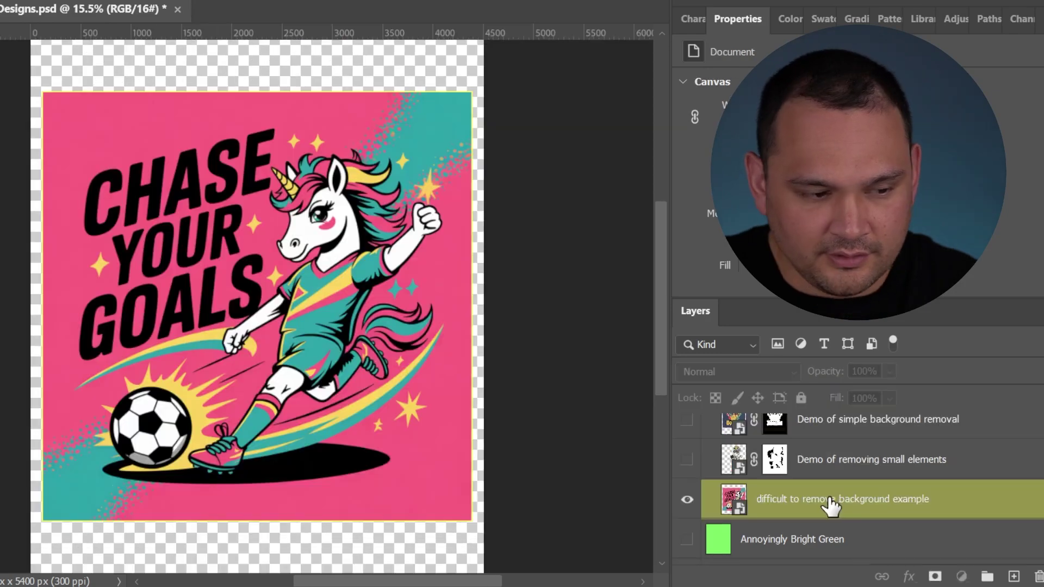
# Step: Select the 'difficult to remove background example' layer
pyautogui.click(827, 499)
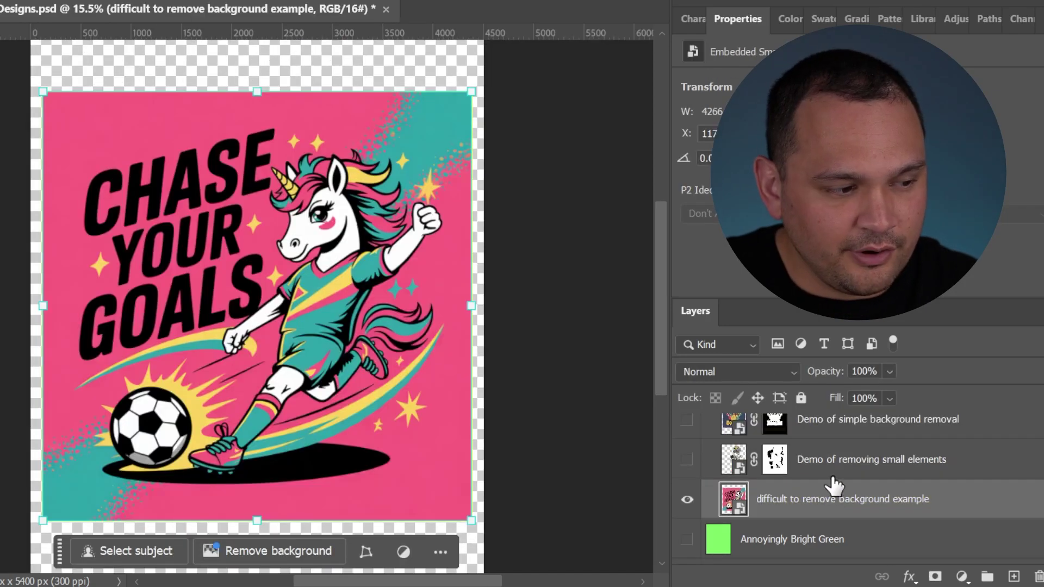
pyautogui.click(579, 152)
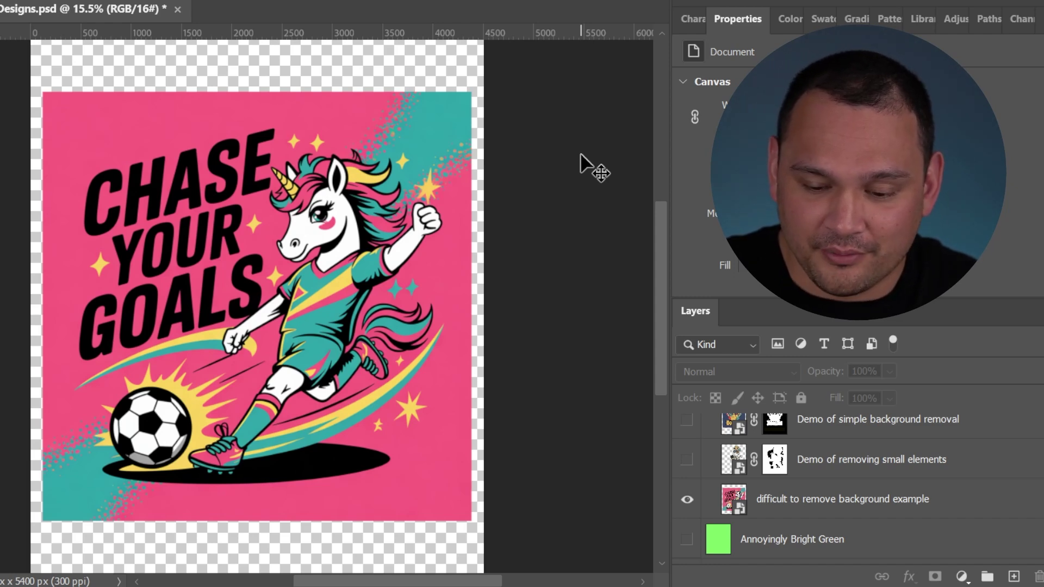
pyautogui.click(782, 498)
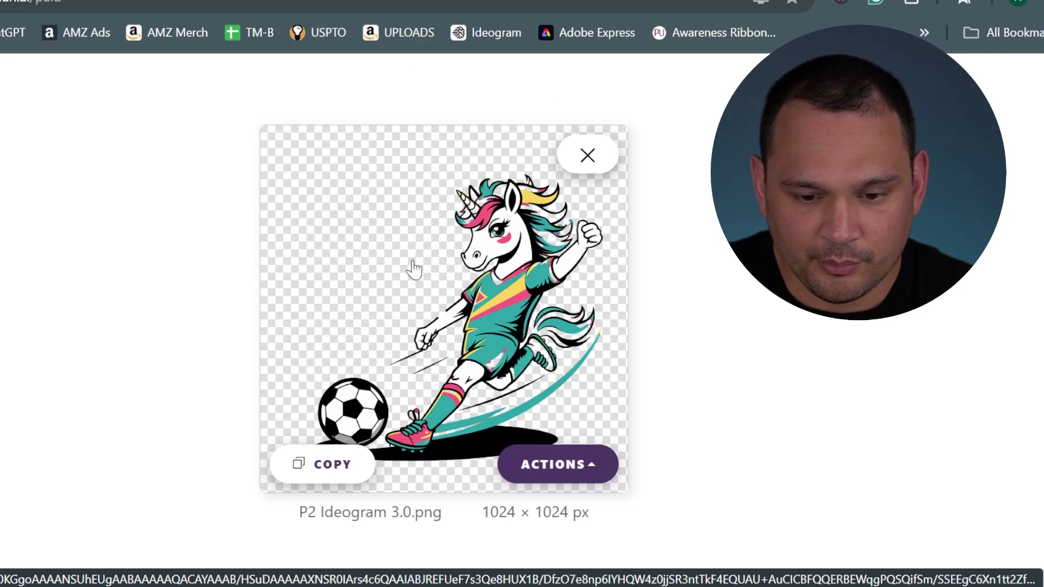
# Step: Paste the Pixian unicorn cut-out as Layer 1 and scale it over the pink design
pyautogui.click(324, 471)
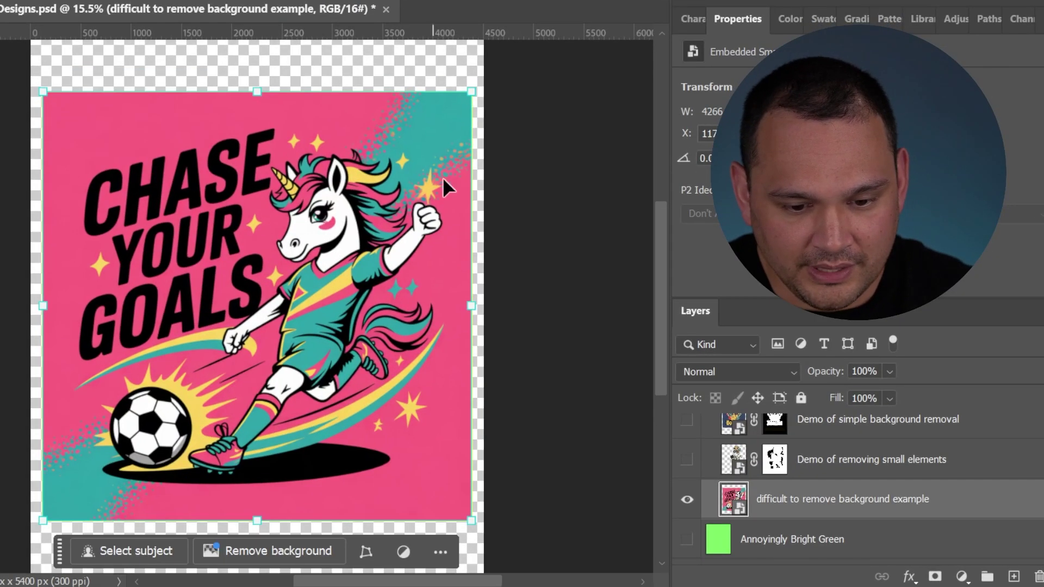
pyautogui.click(530, 196)
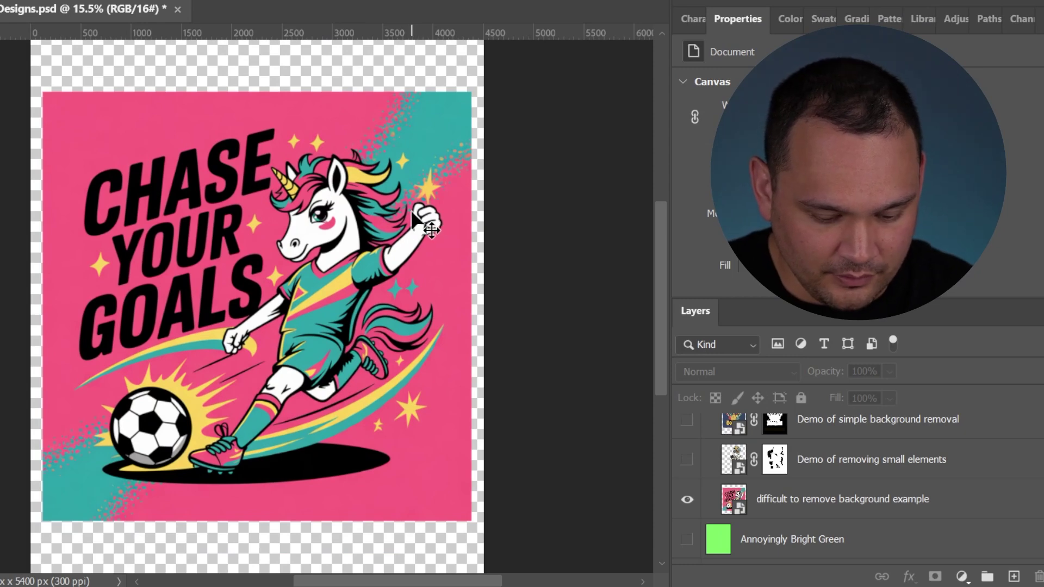
pyautogui.hotkey('ctrl', 'v')
pyautogui.hotkey('ctrl', 't')
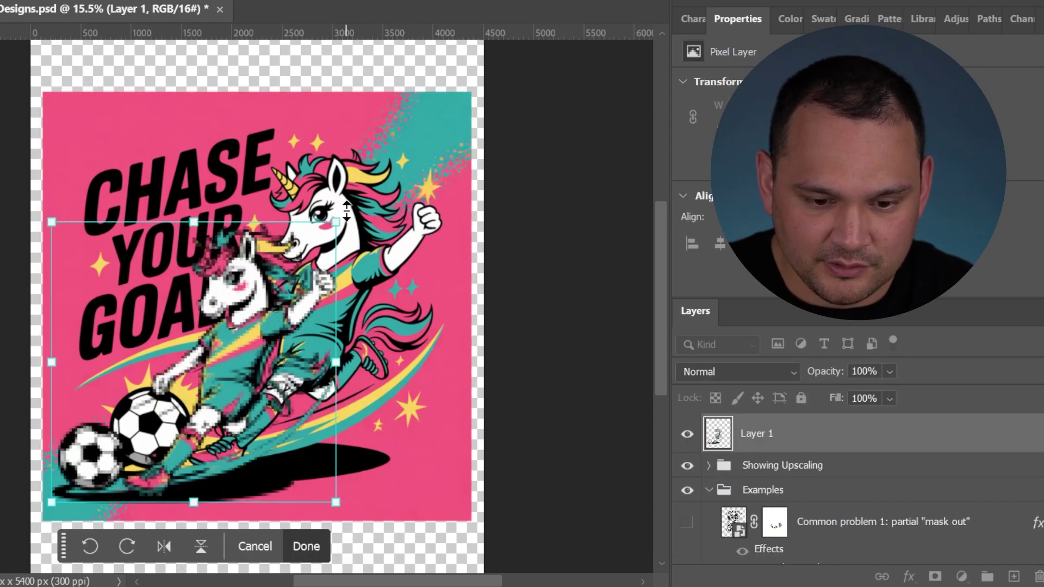
pyautogui.moveTo(346, 211); pyautogui.dragTo(441, 130)
pyautogui.moveTo(312, 275); pyautogui.dragTo(328, 283)
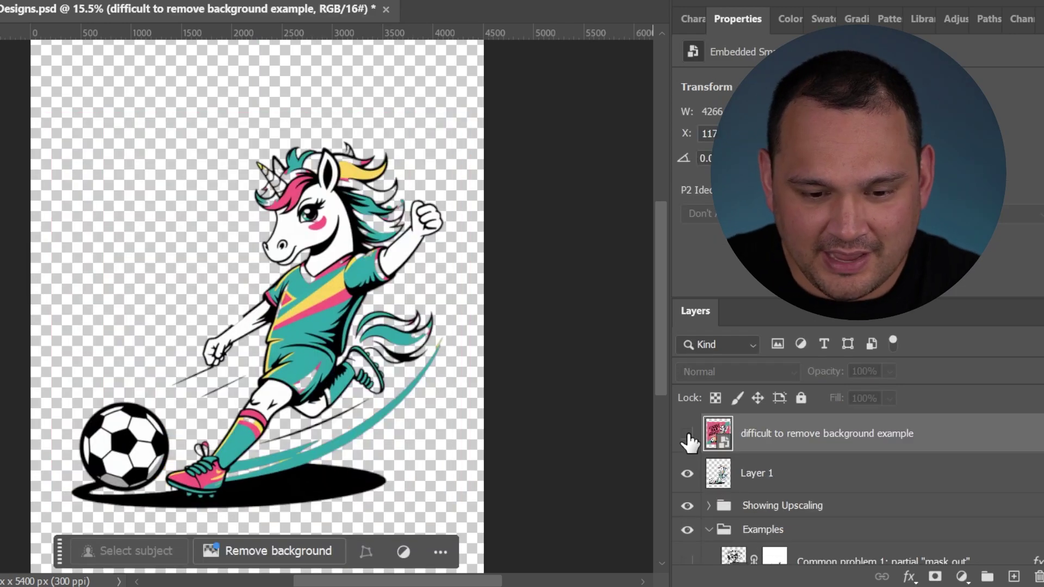
pyautogui.click(687, 433)
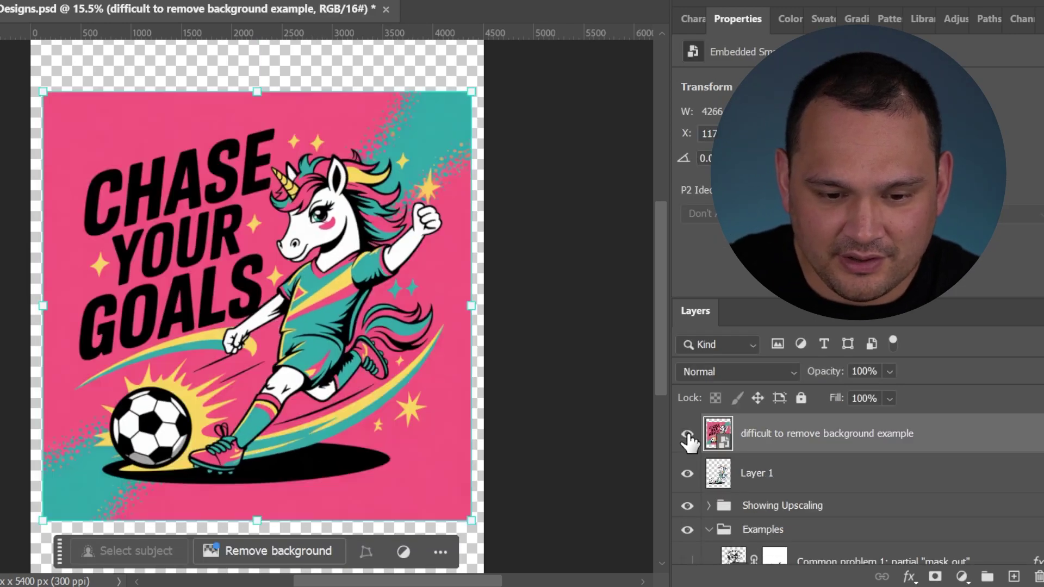
# Step: Toggle the cut-out and pink original layers to compare them
pyautogui.click(687, 474)
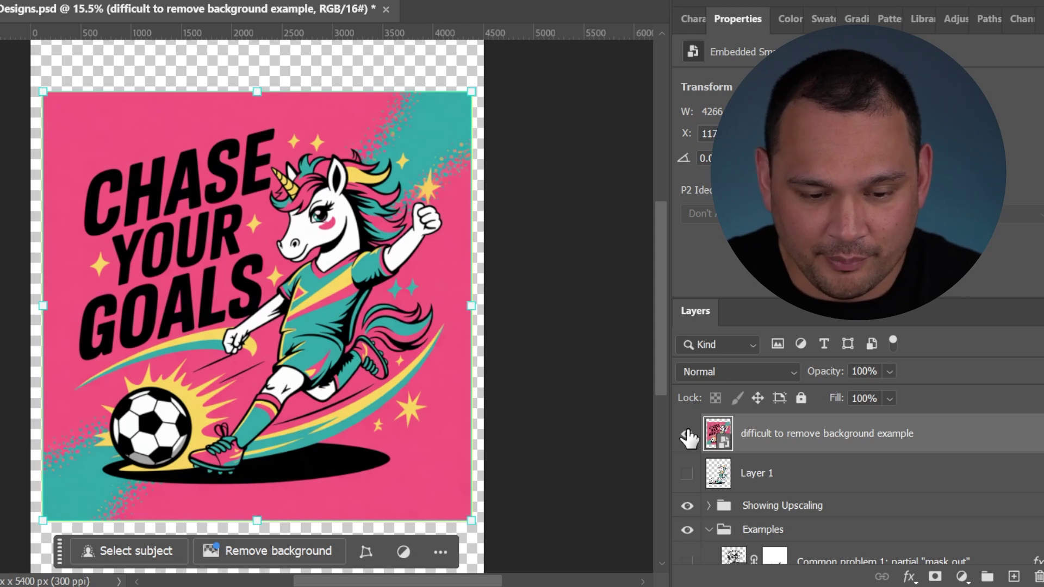
pyautogui.click(687, 433)
pyautogui.click(686, 474)
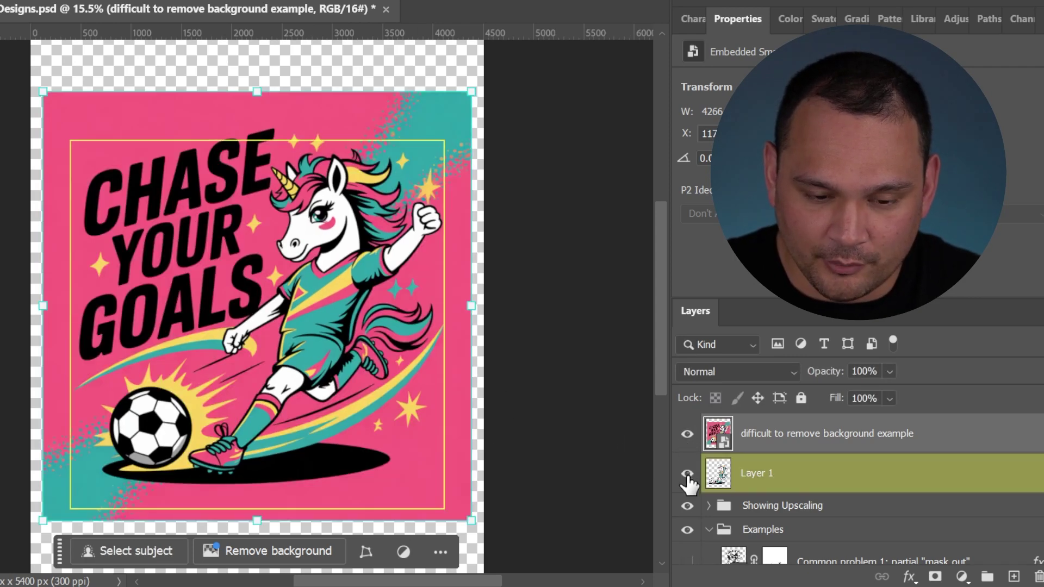
pyautogui.click(687, 473)
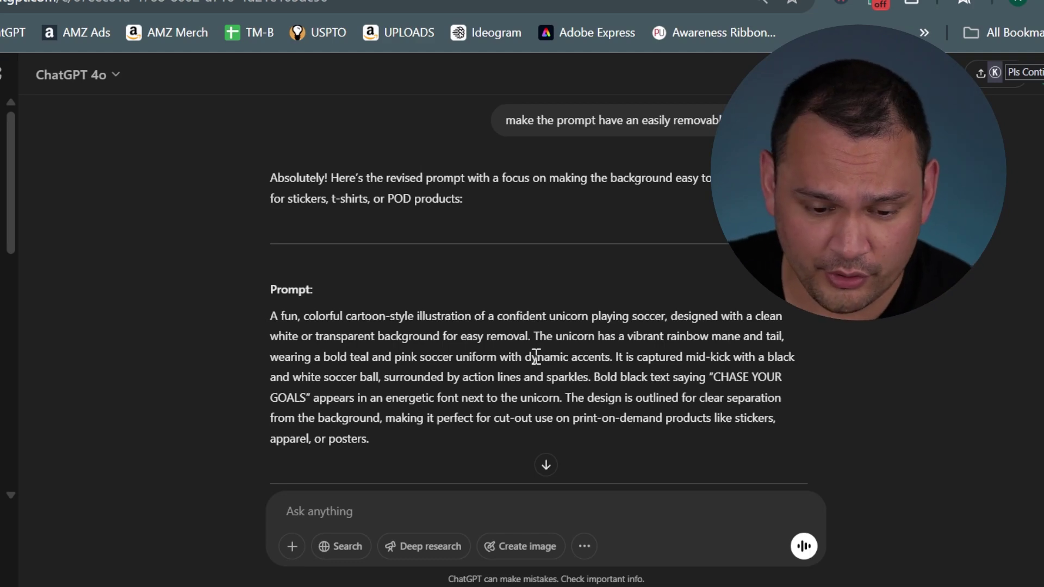
# Step: Download the regenerated white-background Chase Your Goals unicorn image from the chat
pyautogui.scroll(-7, 535, 348)
pyautogui.scroll(-4, 536, 351)
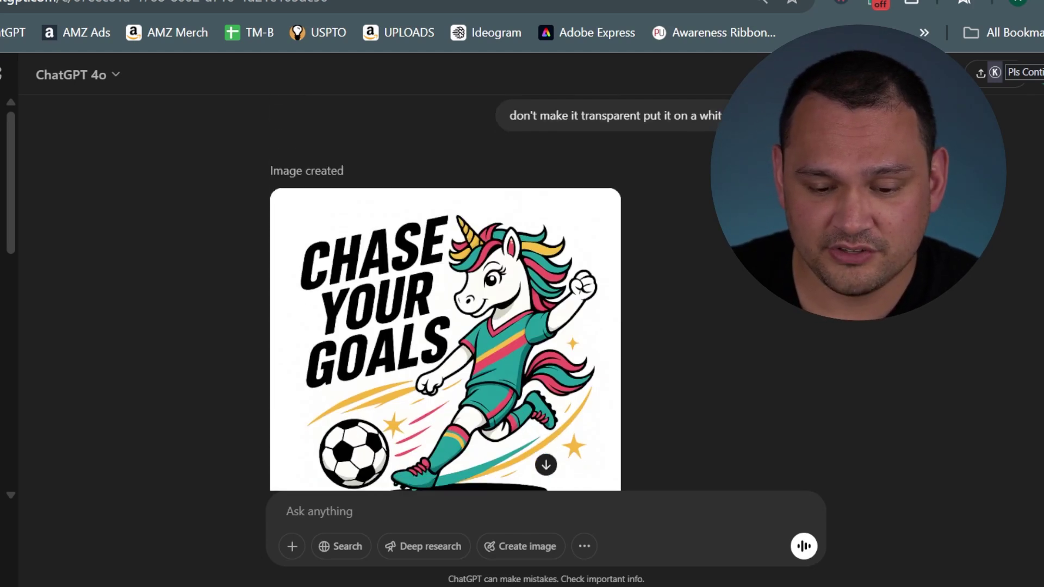
pyautogui.scroll(-3, 683, 150)
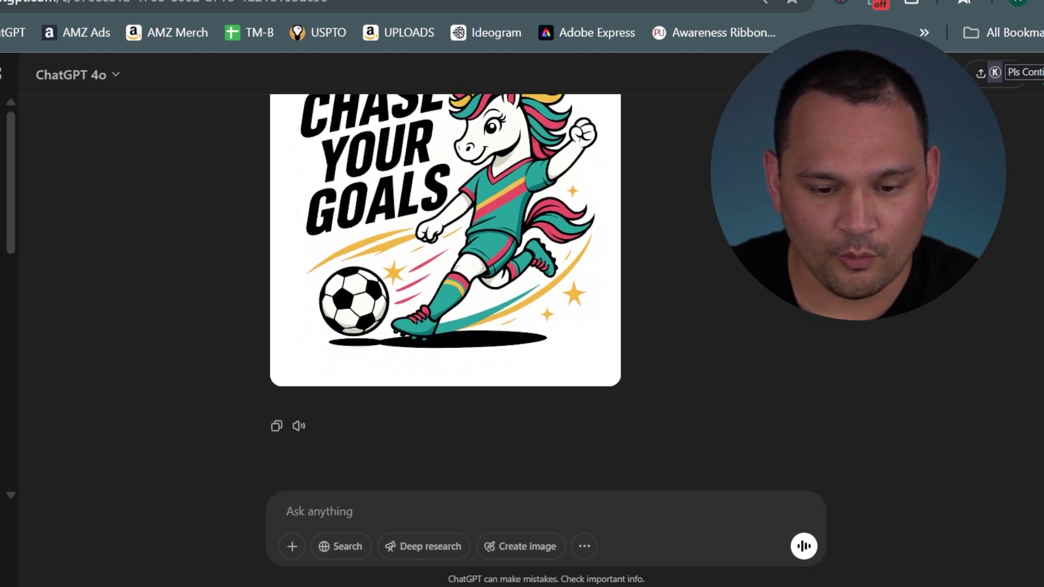
pyautogui.scroll(2, 710, 209)
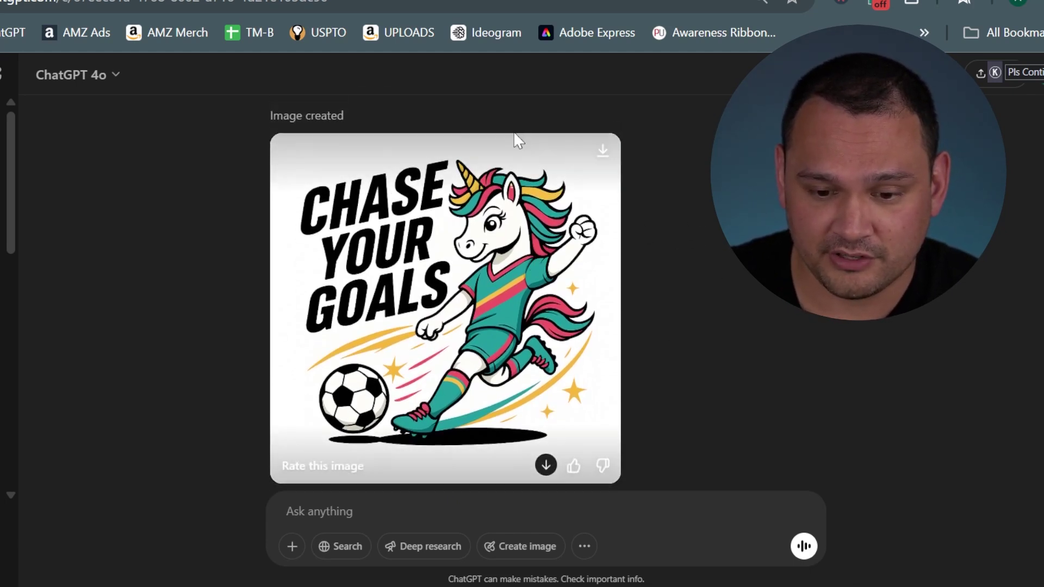
pyautogui.click(600, 152)
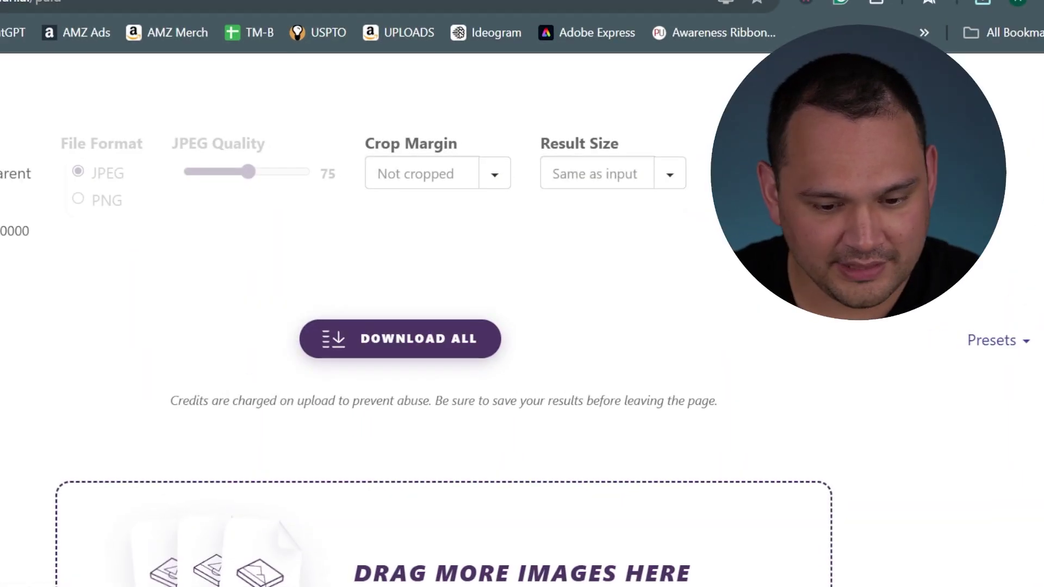
# Step: Copy Pixian's cut-out of the white-background unicorn
pyautogui.scroll(-5, 630, 392)
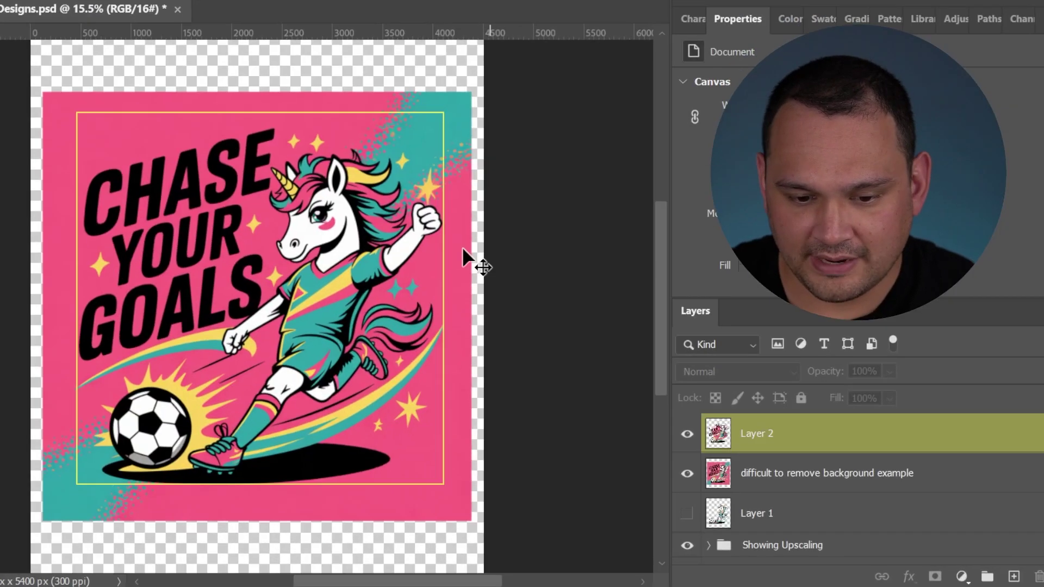
pyautogui.click(687, 472)
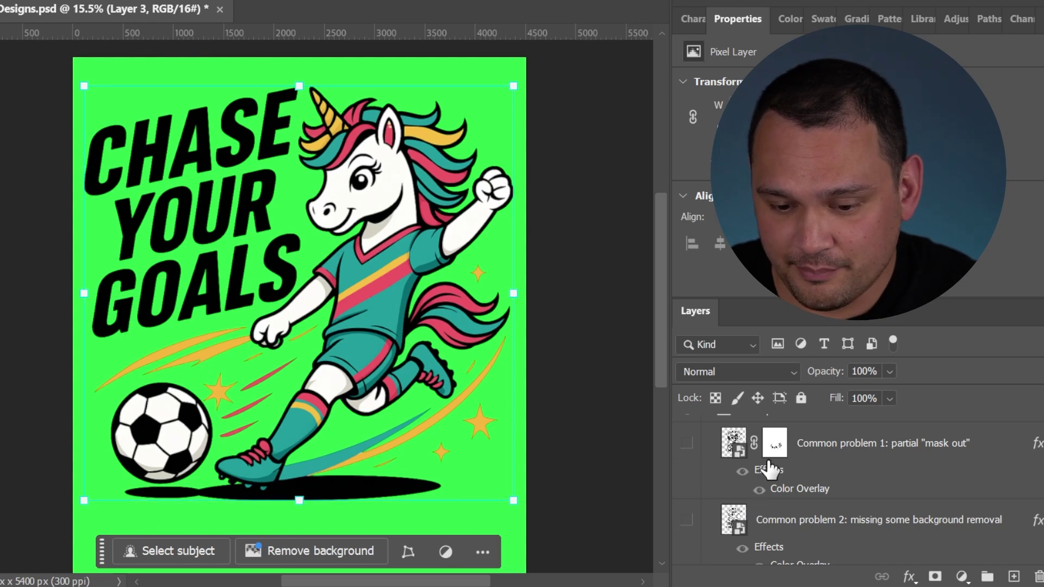
# Step: Toggle the bright green backdrop repeatedly to check Layer 3's edges, leaving it hidden
pyautogui.scroll(-3, 760, 479)
pyautogui.scroll(-1, 729, 479)
pyautogui.click(687, 478)
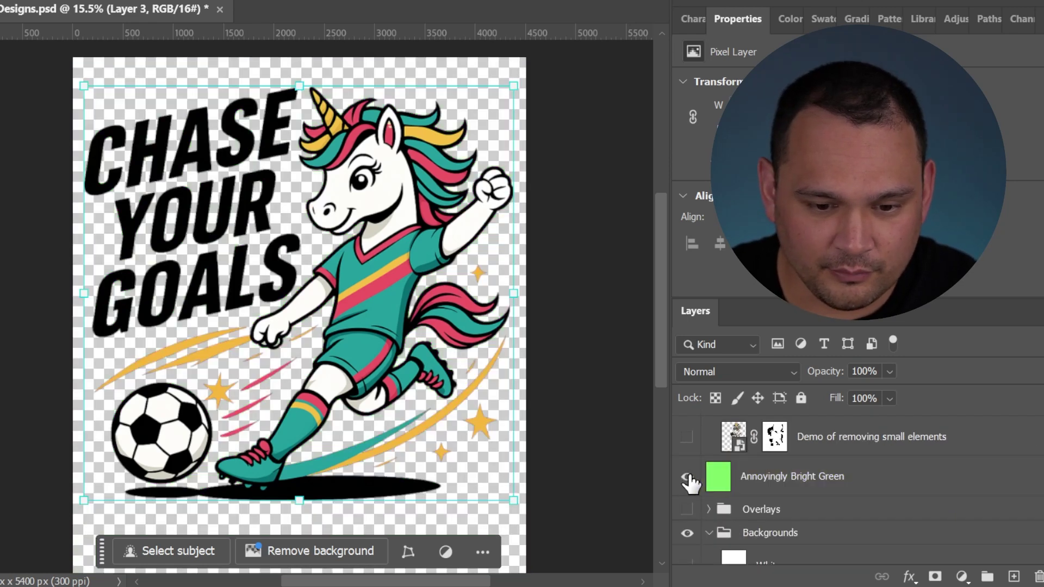
pyautogui.click(688, 479)
pyautogui.click(688, 478)
pyautogui.click(687, 479)
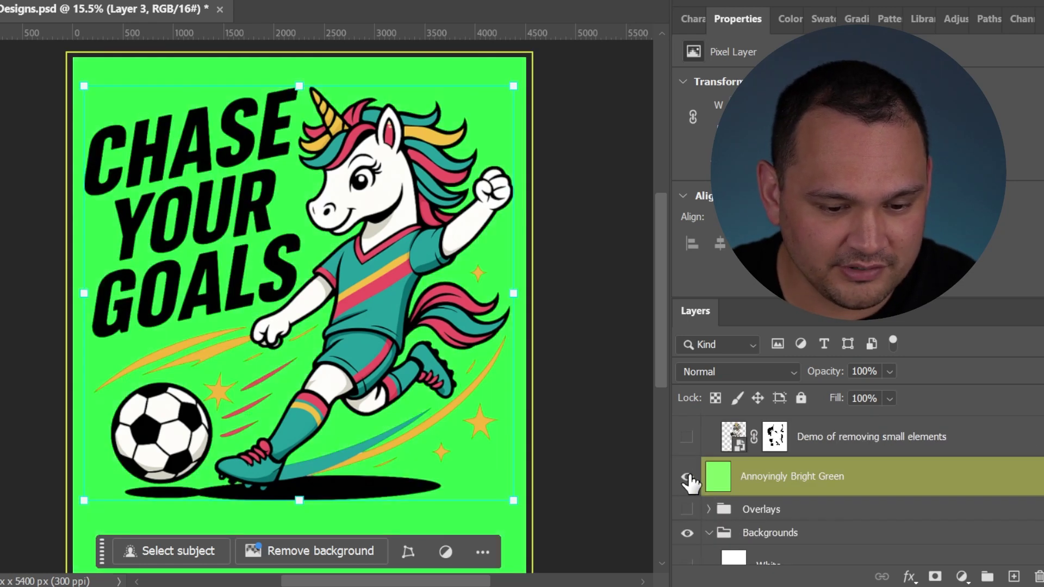
pyautogui.click(688, 479)
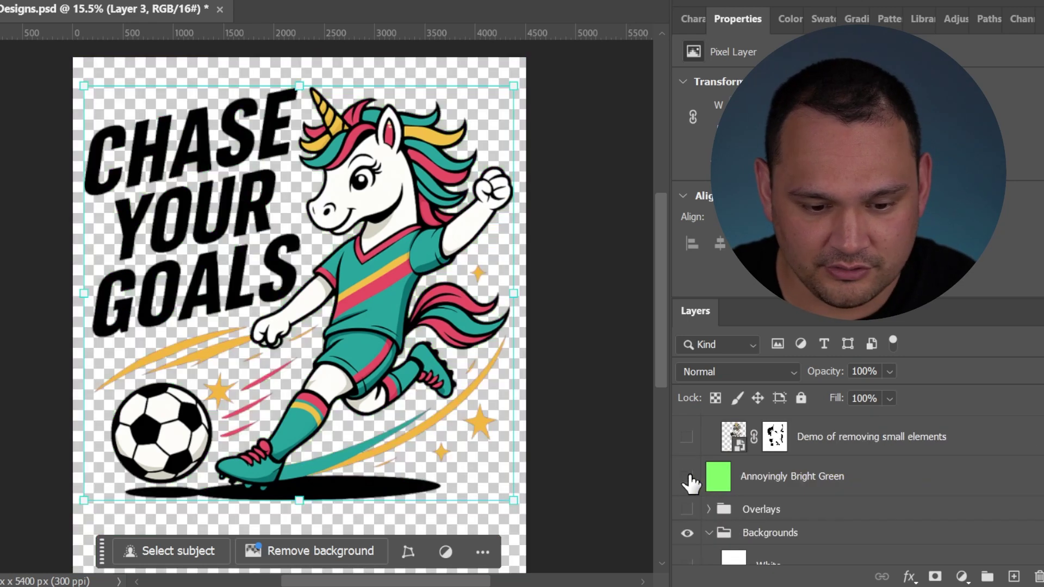
# Step: Compare Layer 3 with the pink original, ending with the original shown and Layer 3 hidden
pyautogui.click(596, 328)
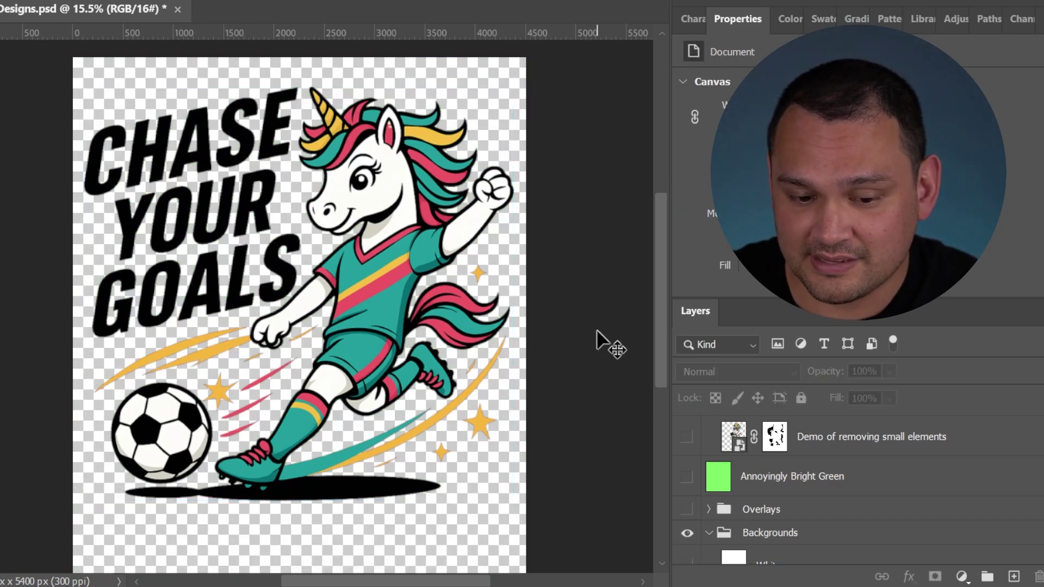
pyautogui.scroll(-3, 777, 413)
pyautogui.click(777, 429)
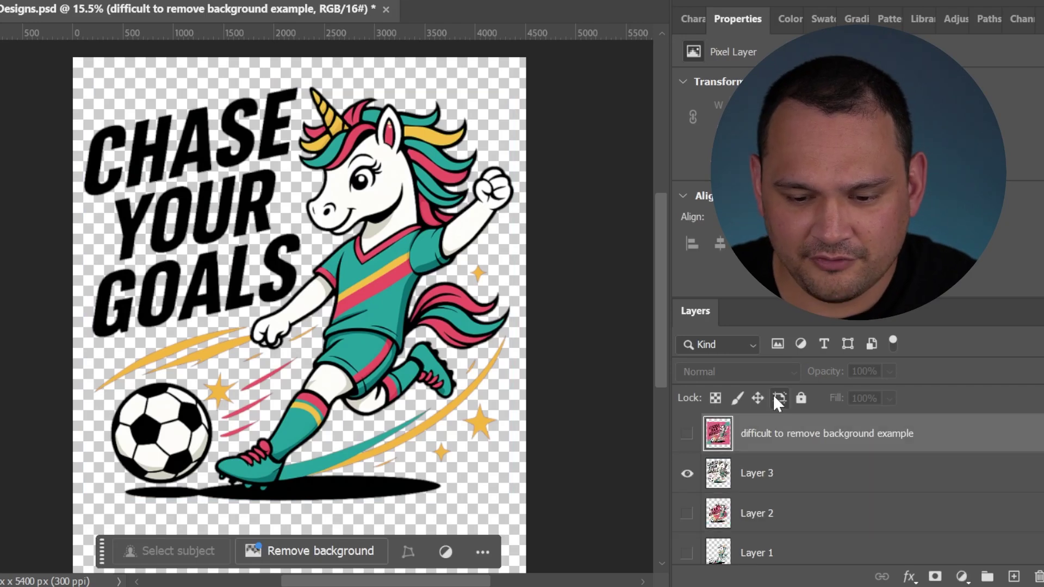
pyautogui.click(684, 436)
pyautogui.click(687, 472)
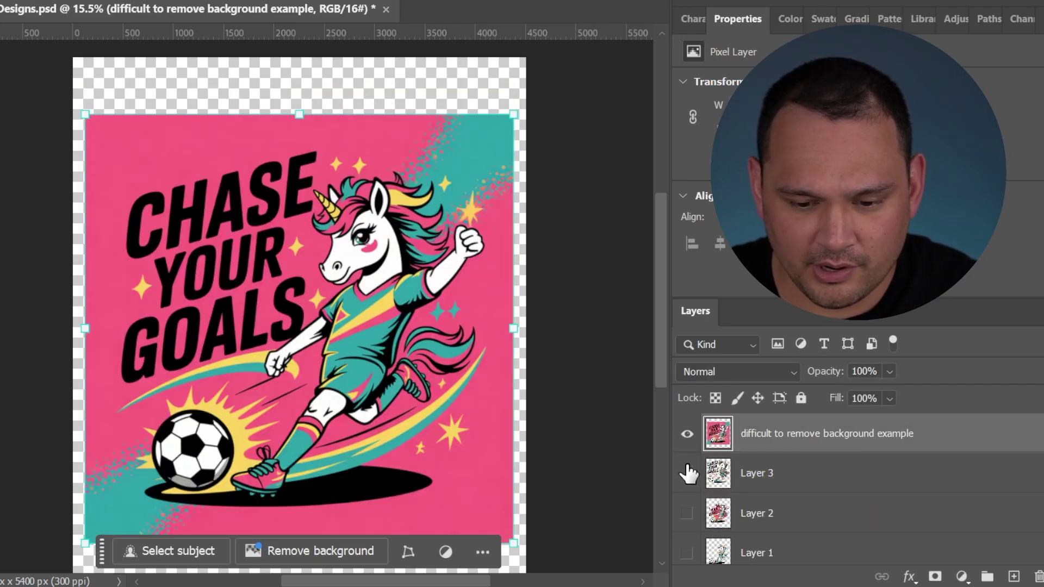
pyautogui.click(687, 473)
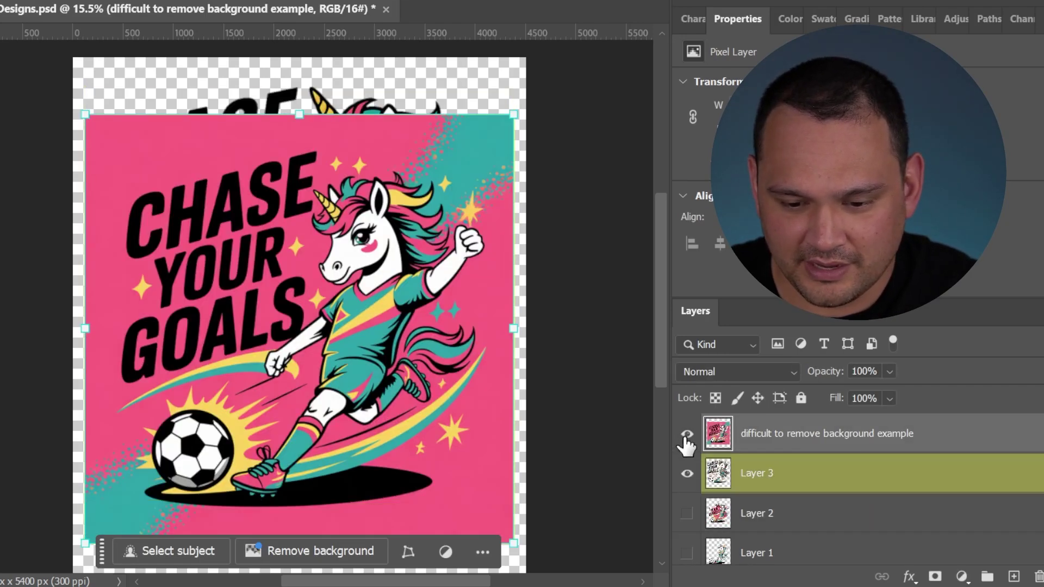
pyautogui.click(687, 434)
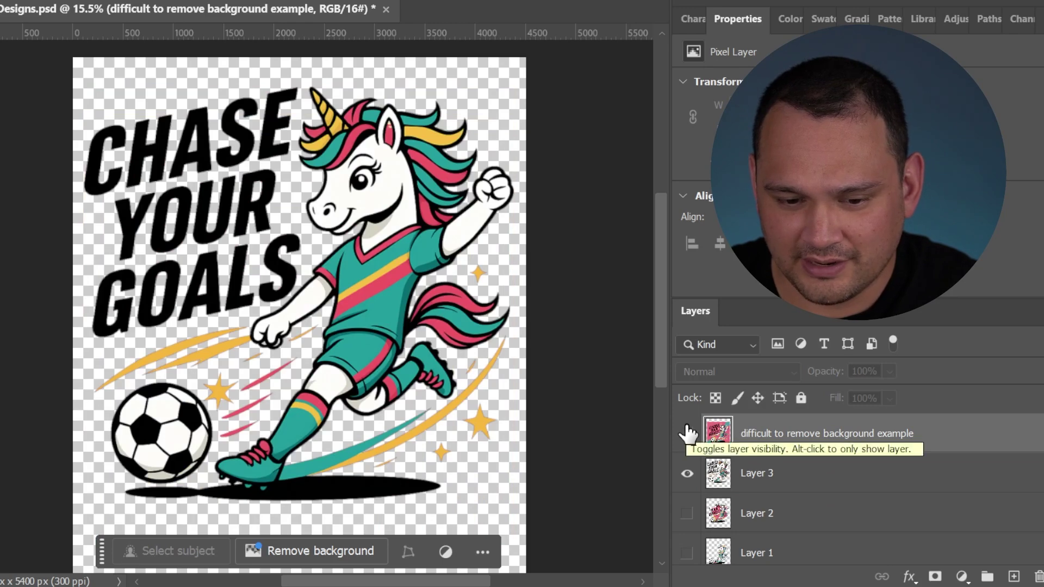
pyautogui.click(687, 434)
pyautogui.click(687, 472)
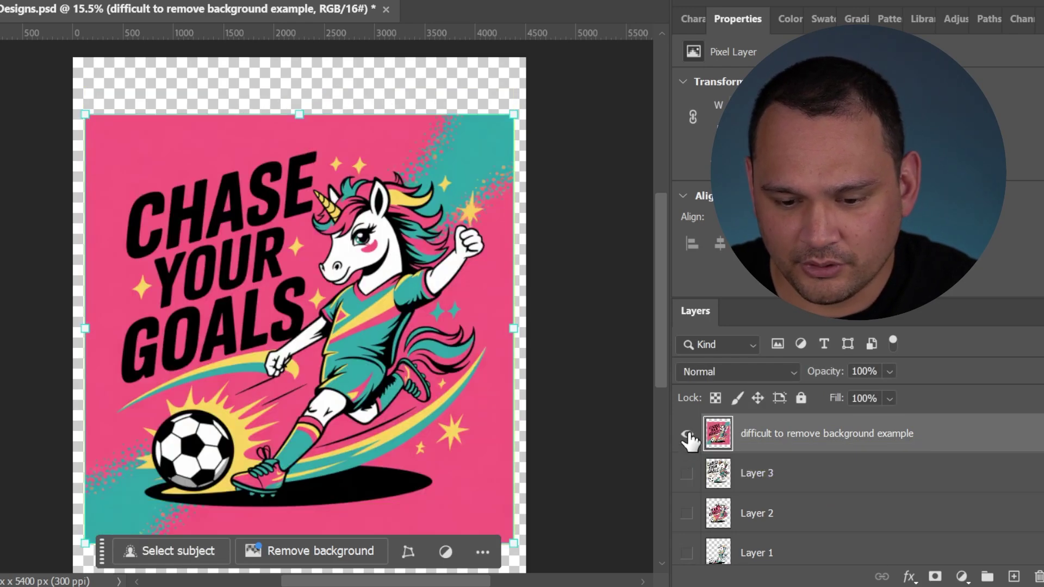